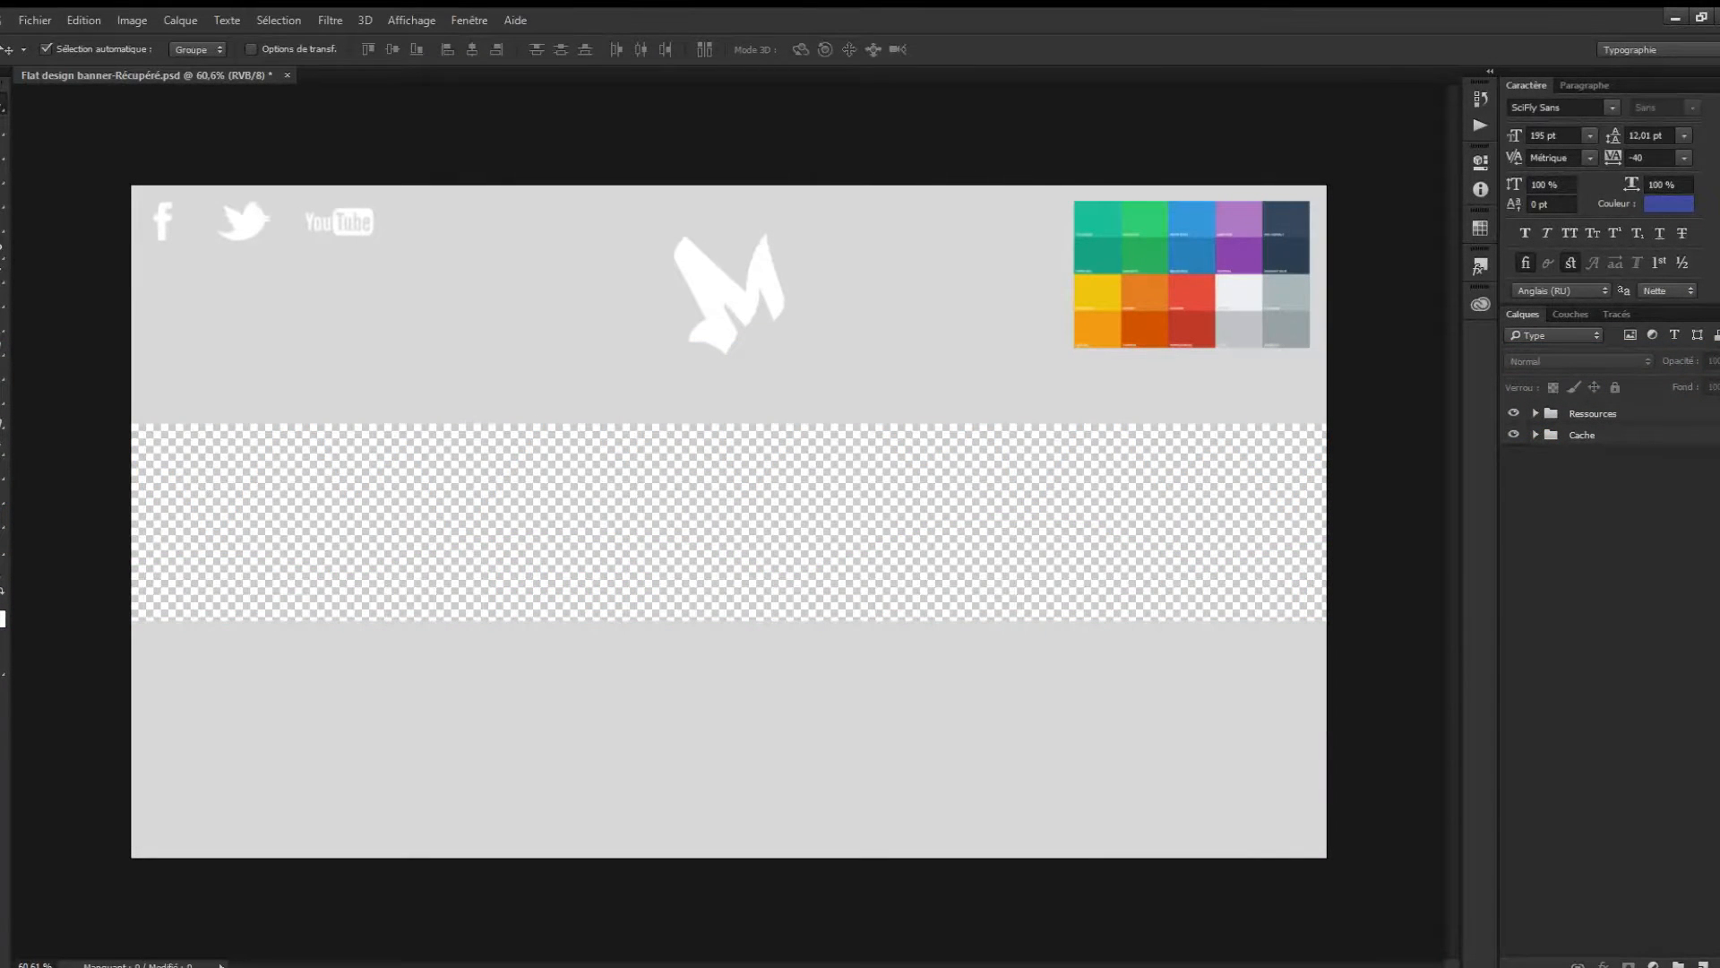
Examine the layers of the Ressources group, toggling the visibility of the YouTube, Twitter and Facebook icons.
{"action": "left_click", "coordinate": [1593, 414]}
{"action": "left_click", "coordinate": [1536, 413]}
{"action": "left_click", "coordinate": [1604, 436]}
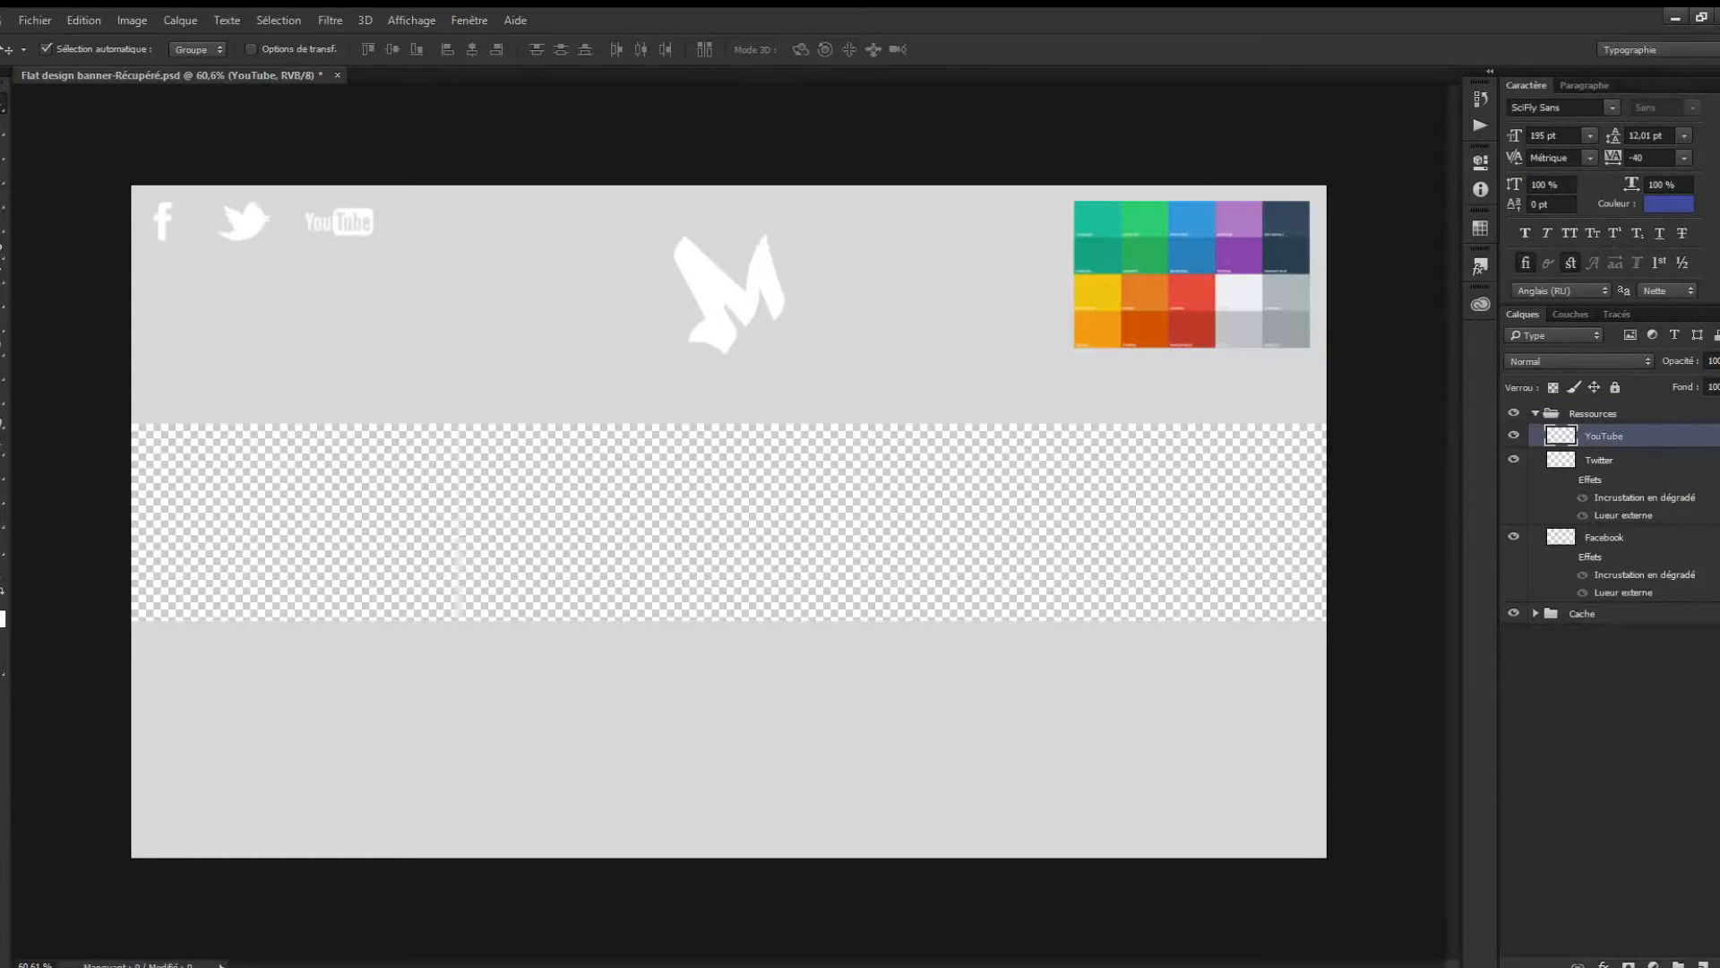
{"action": "left_click", "coordinate": [1514, 436]}
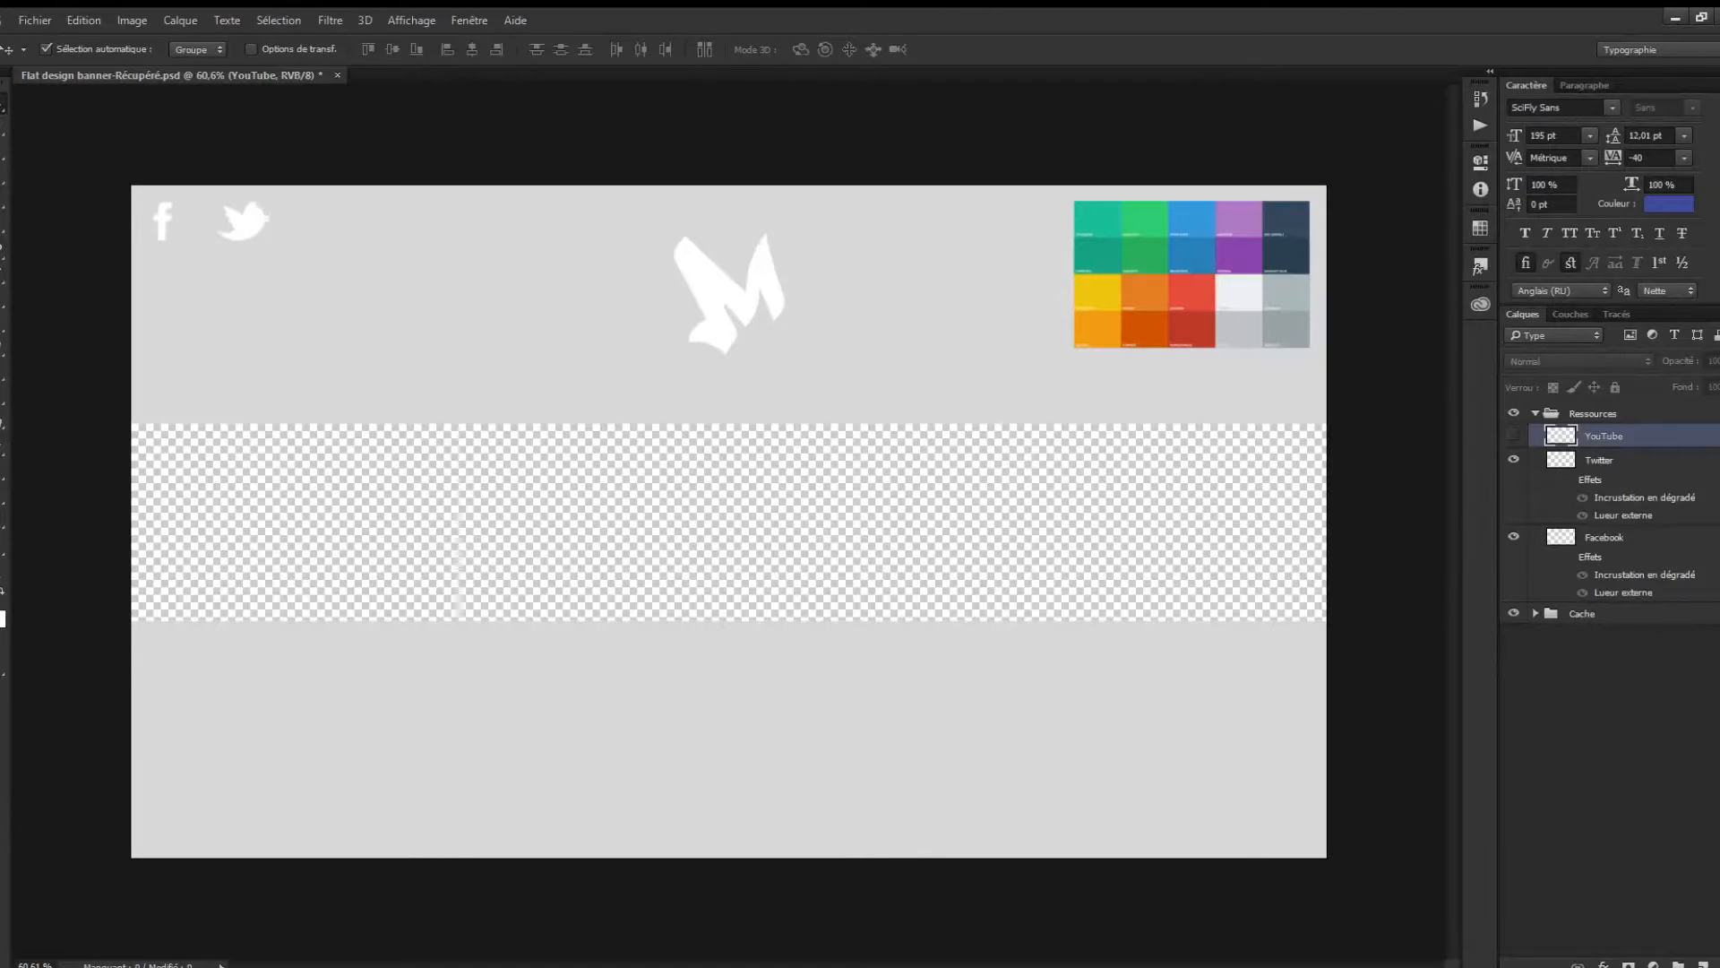
{"action": "left_click", "coordinate": [1513, 435]}
{"action": "left_click", "coordinate": [1513, 459]}
{"action": "left_click", "coordinate": [1513, 459]}
{"action": "left_click", "coordinate": [1513, 536]}
{"action": "left_click", "coordinate": [1513, 536]}
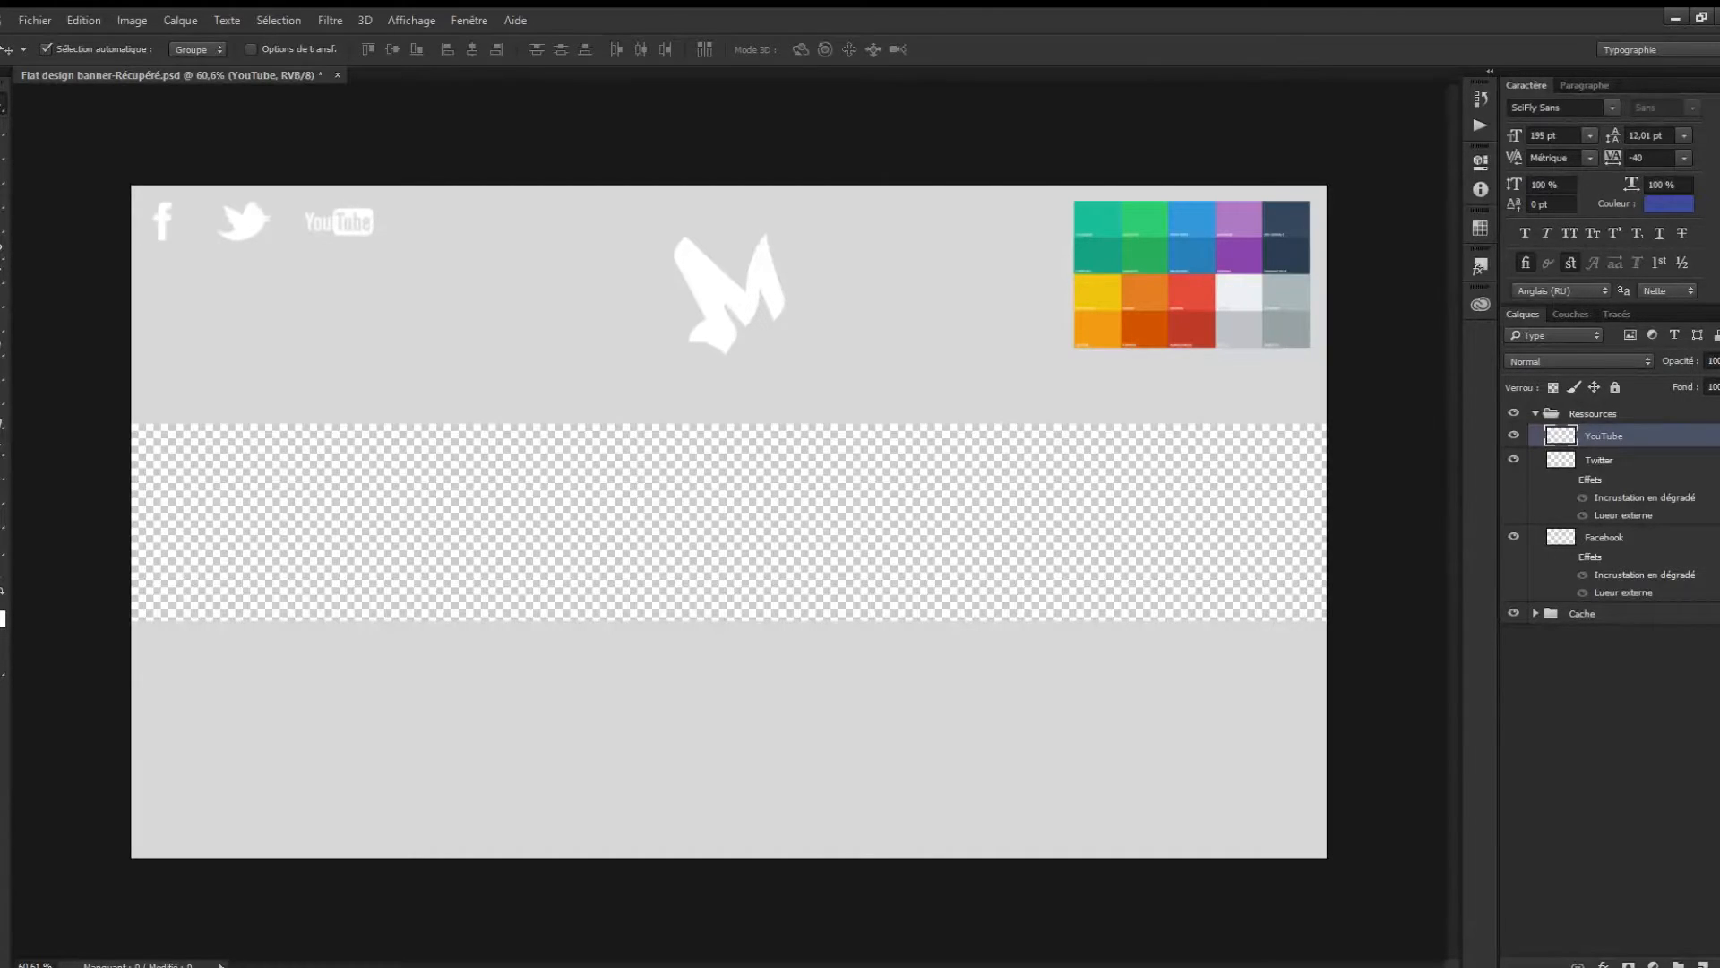
{"action": "left_click", "coordinate": [1536, 413]}
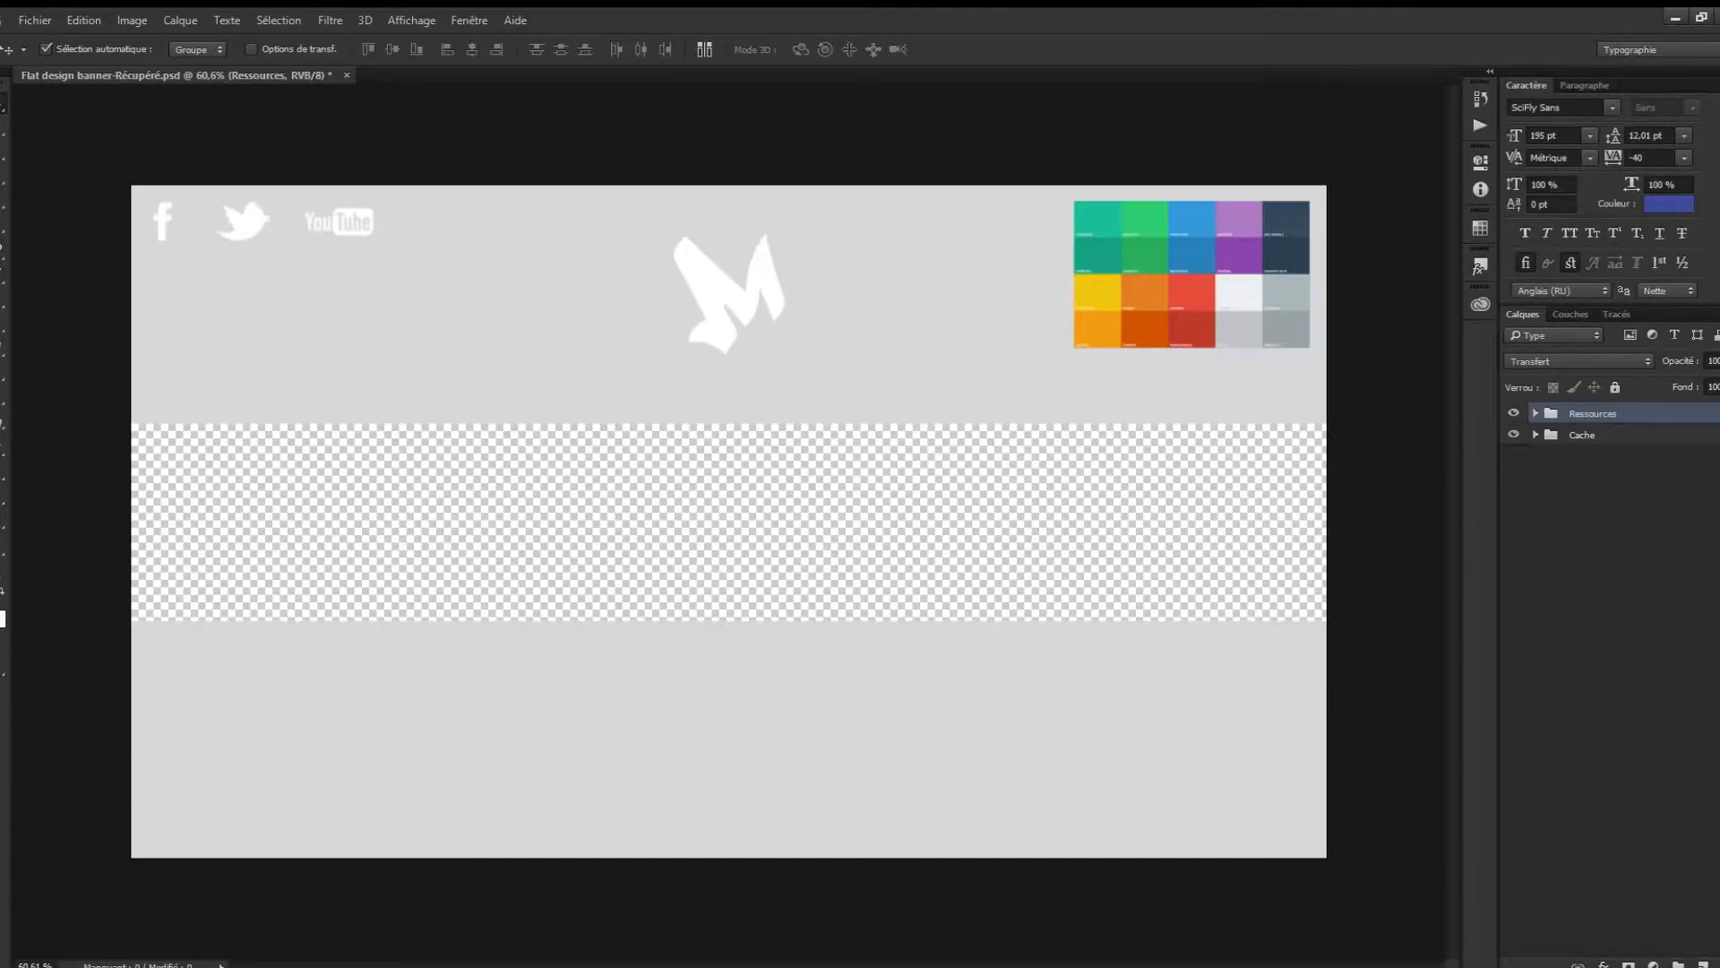
Examine the layers of the Cache group, checking the MazorStudio logo and the colour palette layer.
{"action": "left_click", "coordinate": [1582, 435]}
{"action": "left_click", "coordinate": [1535, 434]}
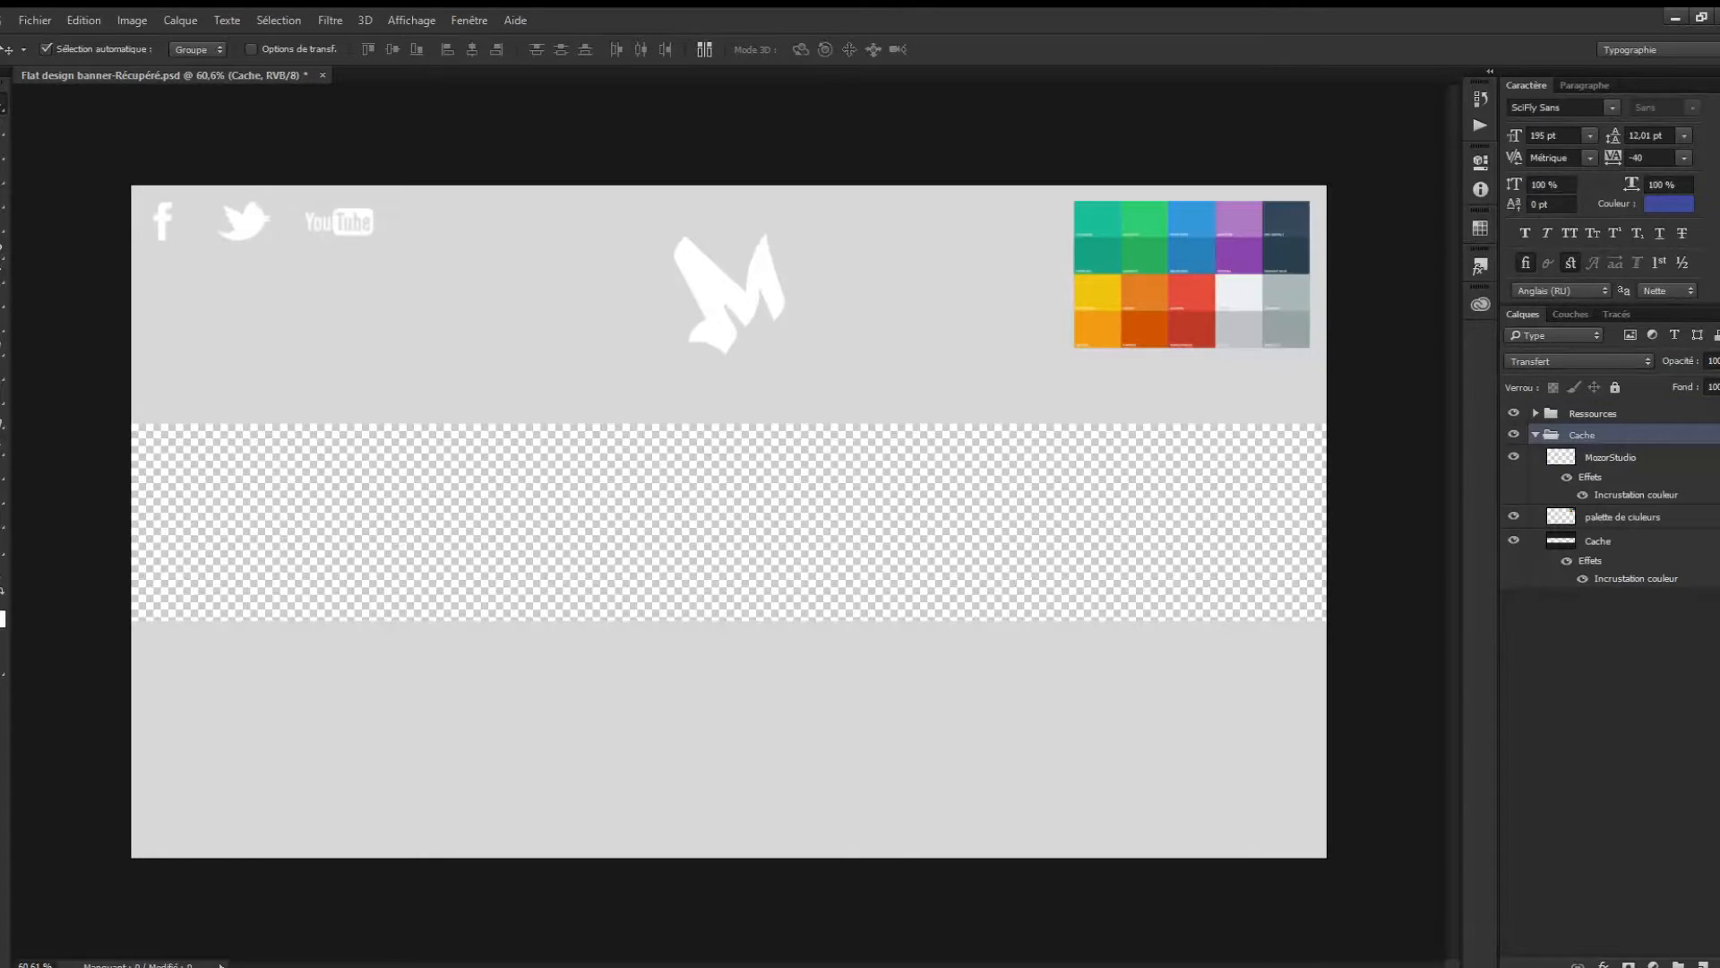
{"action": "left_click", "coordinate": [1610, 458]}
{"action": "left_click", "coordinate": [1513, 457]}
{"action": "left_click", "coordinate": [1513, 457]}
{"action": "left_click", "coordinate": [1623, 517]}
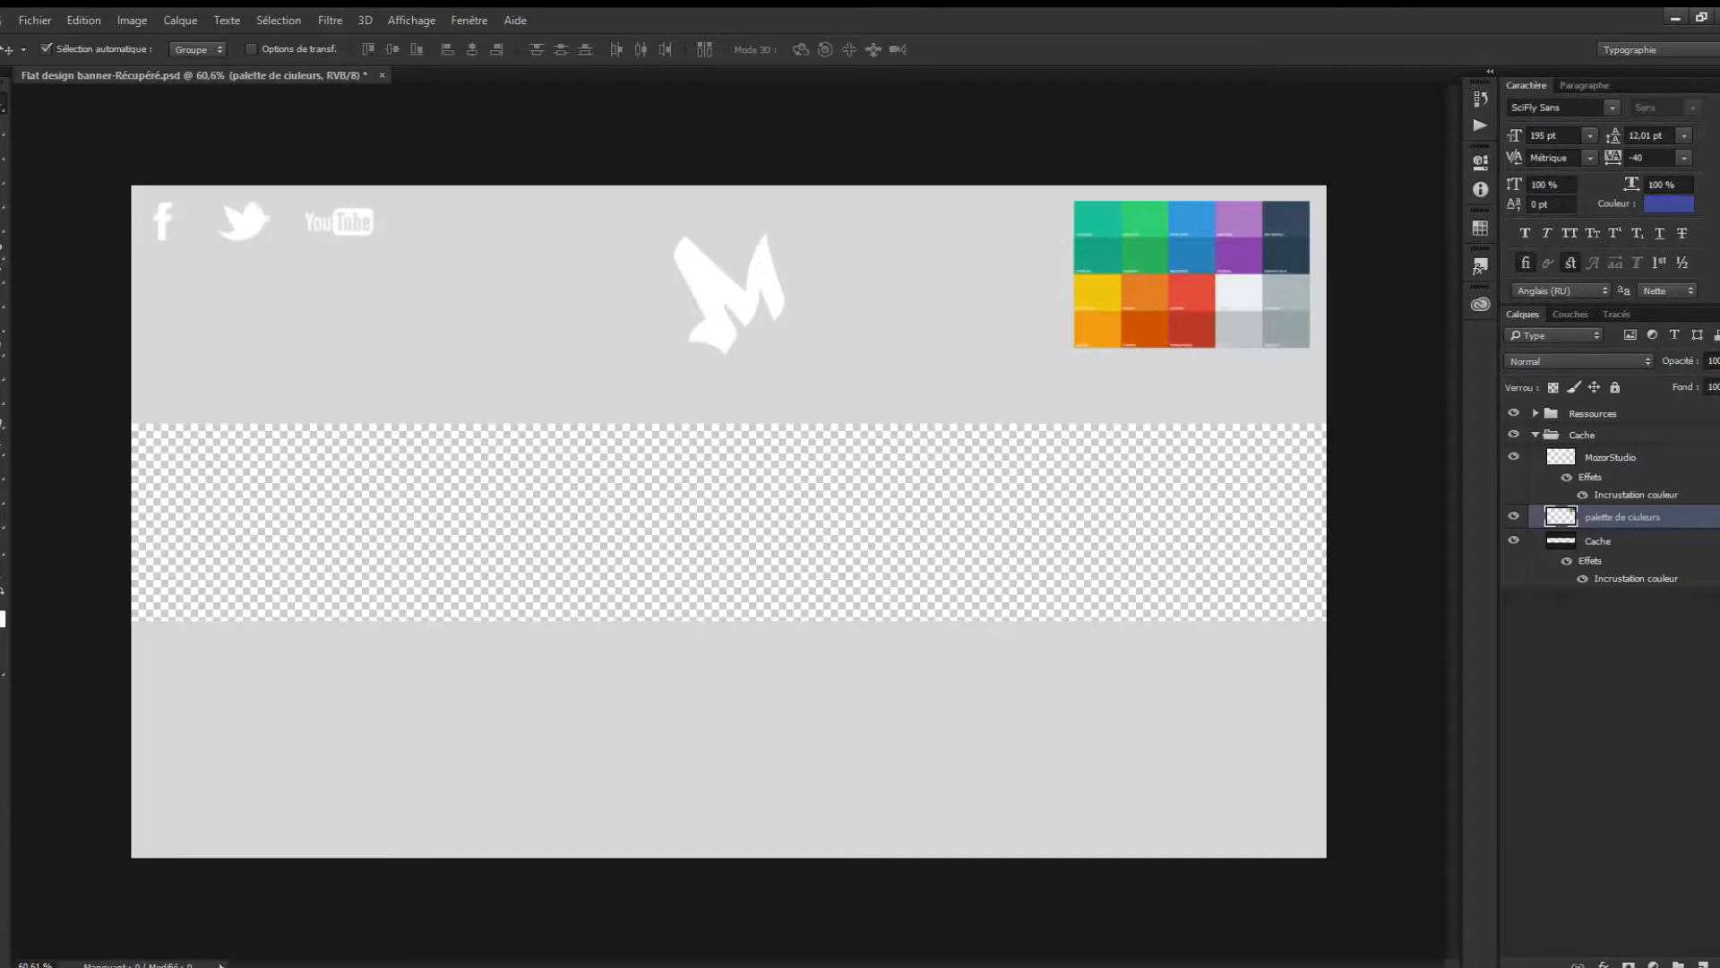
{"action": "left_click", "coordinate": [1536, 435]}
{"action": "left_click", "coordinate": [1599, 547]}
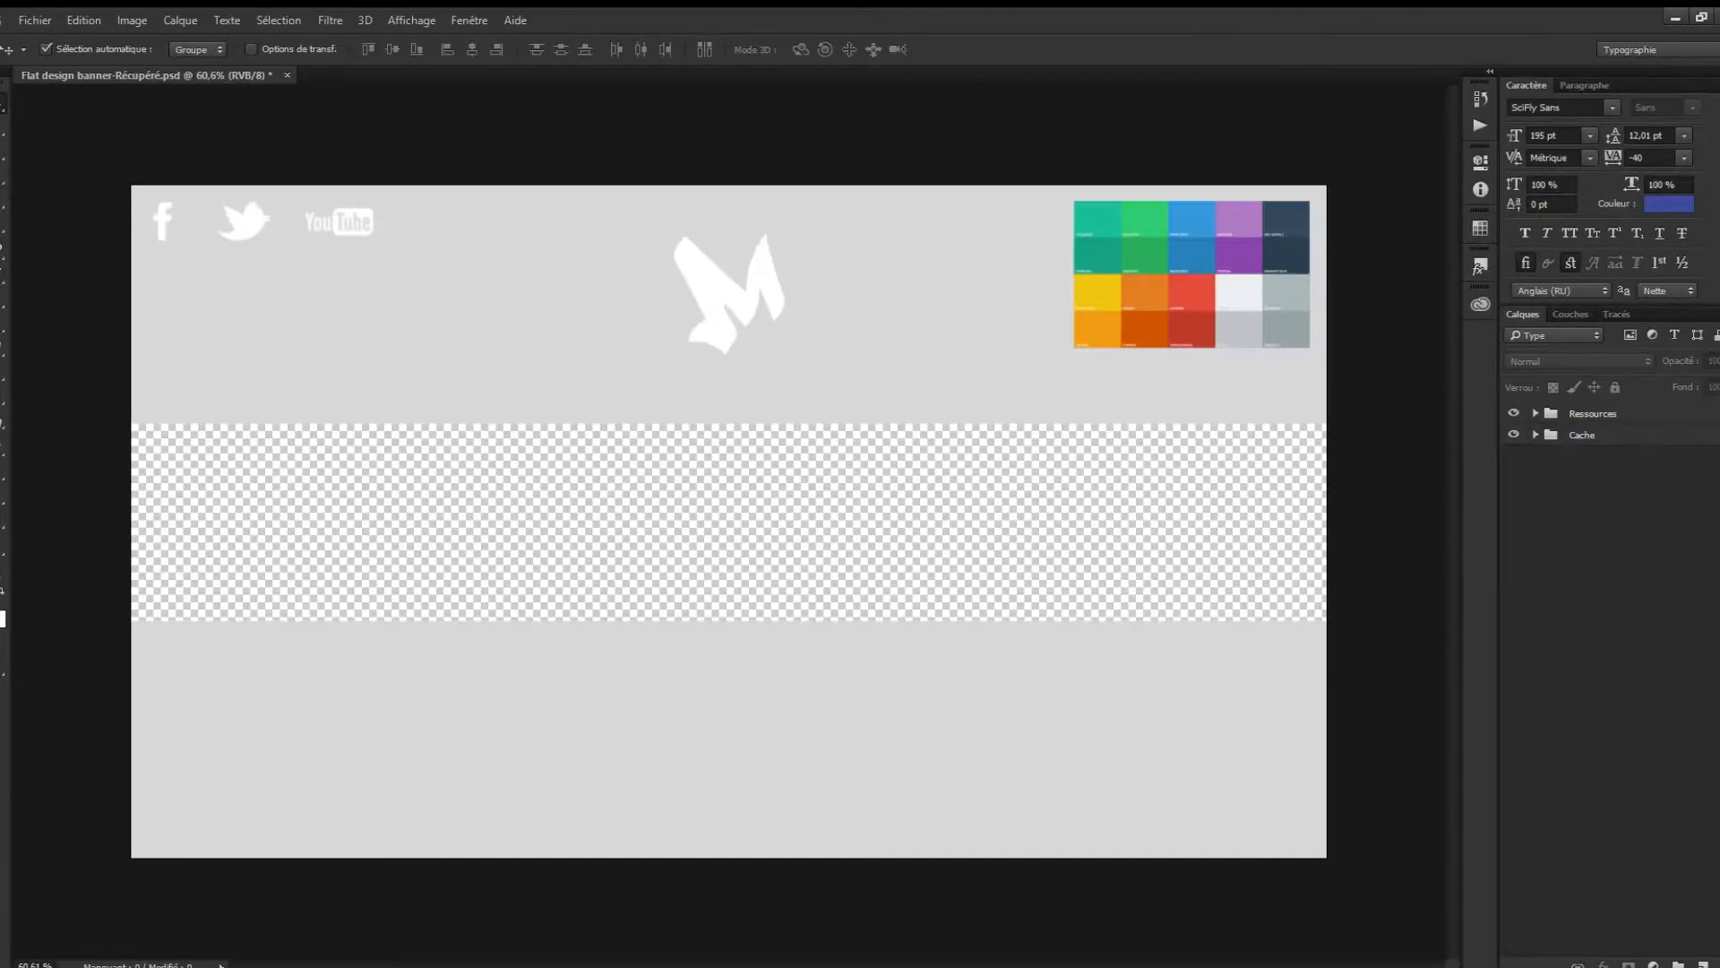
Create a new layer group below the Cache group and name it Bannière.
{"action": "left_click", "coordinate": [1678, 964]}
{"action": "left_click_drag", "start_coordinate": [1589, 414], "coordinate": [1589, 467]}
{"action": "double_click", "coordinate": [1589, 456]}
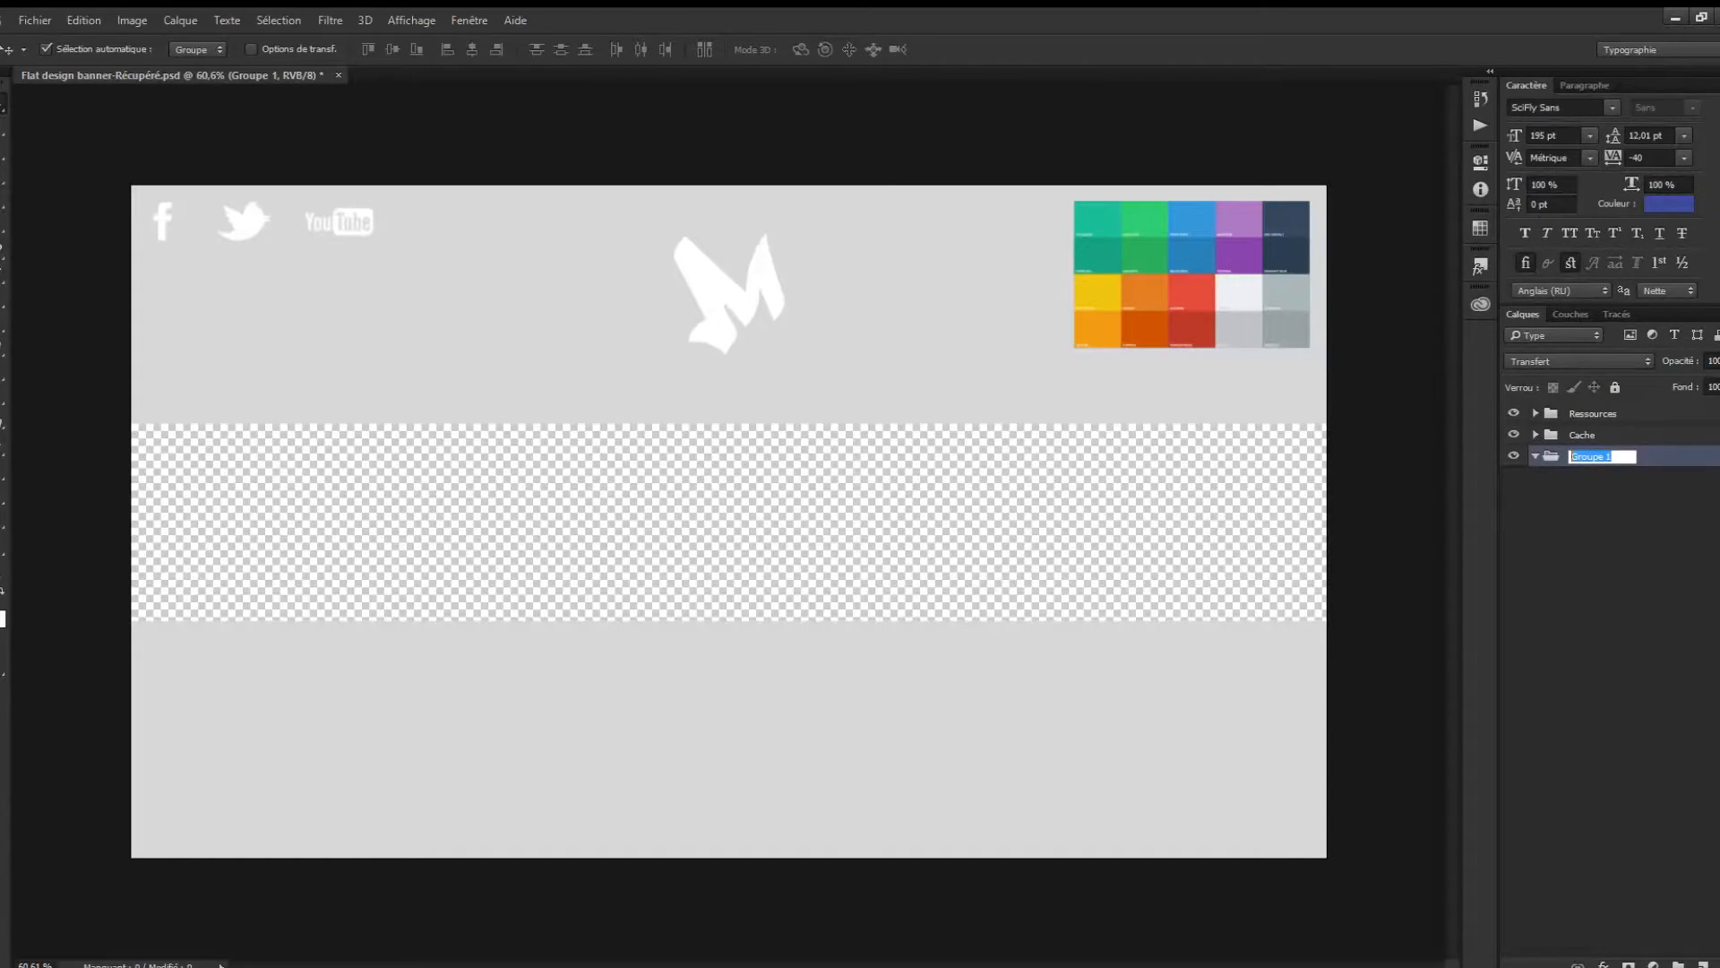
{"action": "type", "text": "Bannière"}
{"action": "key", "text": "Return"}
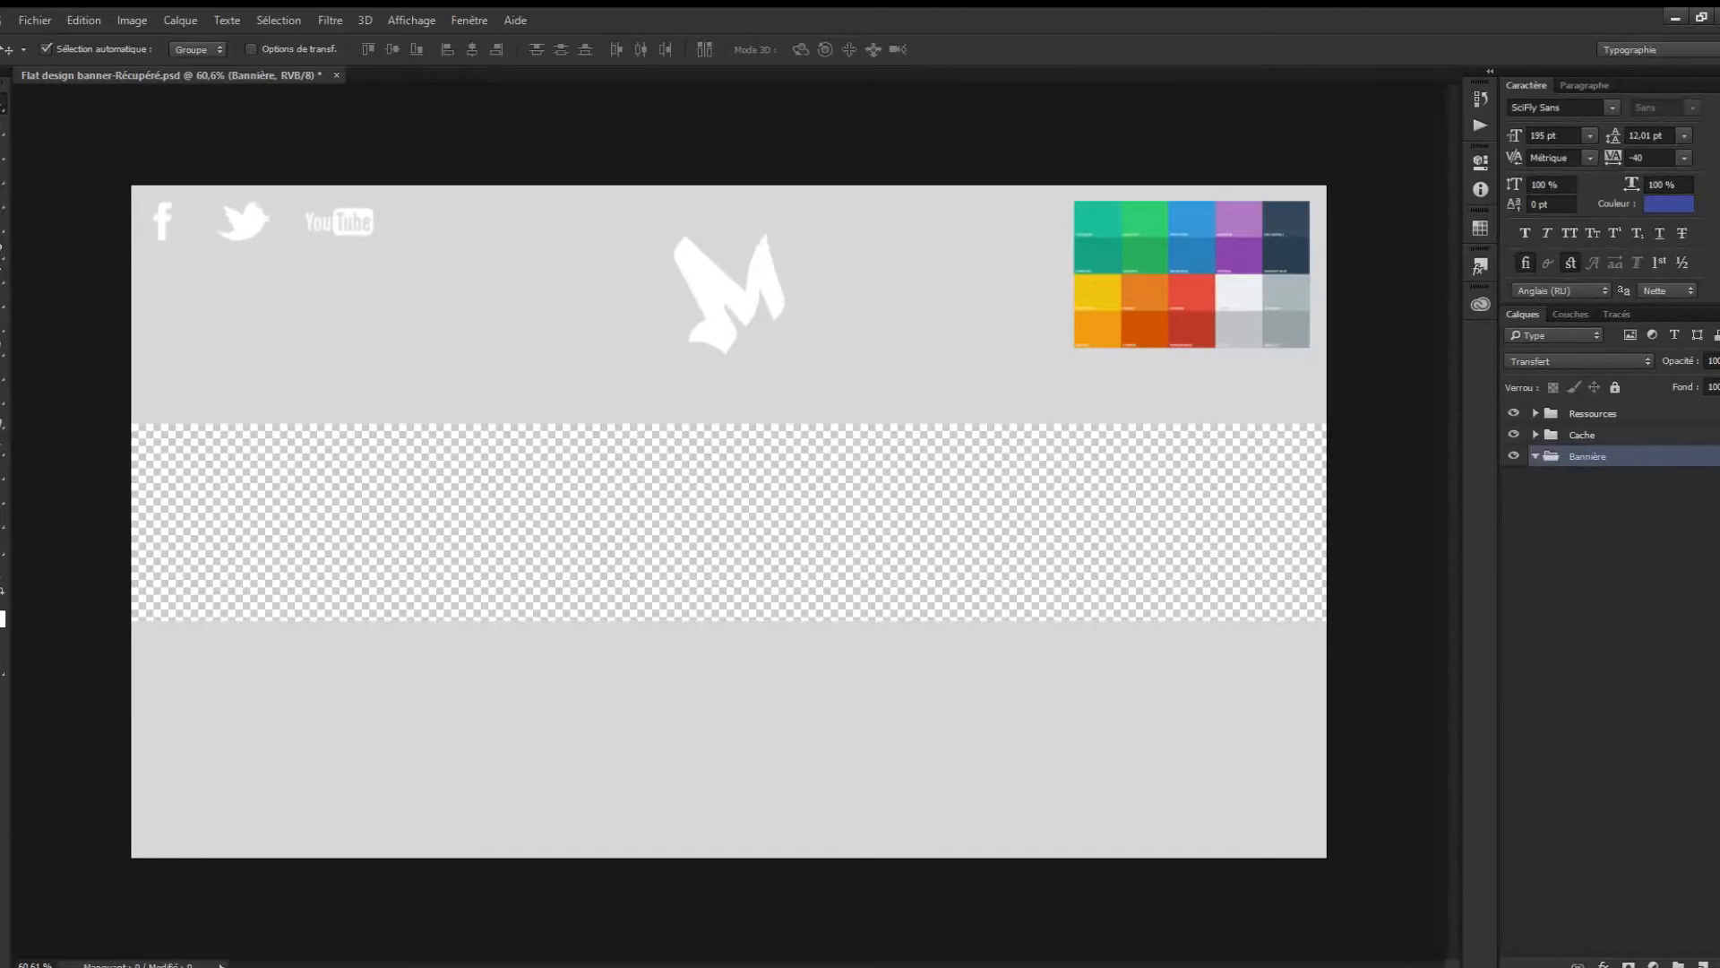
Create a subgroup inside the Bannière group and name it Sol.
{"action": "left_click", "coordinate": [1680, 964]}
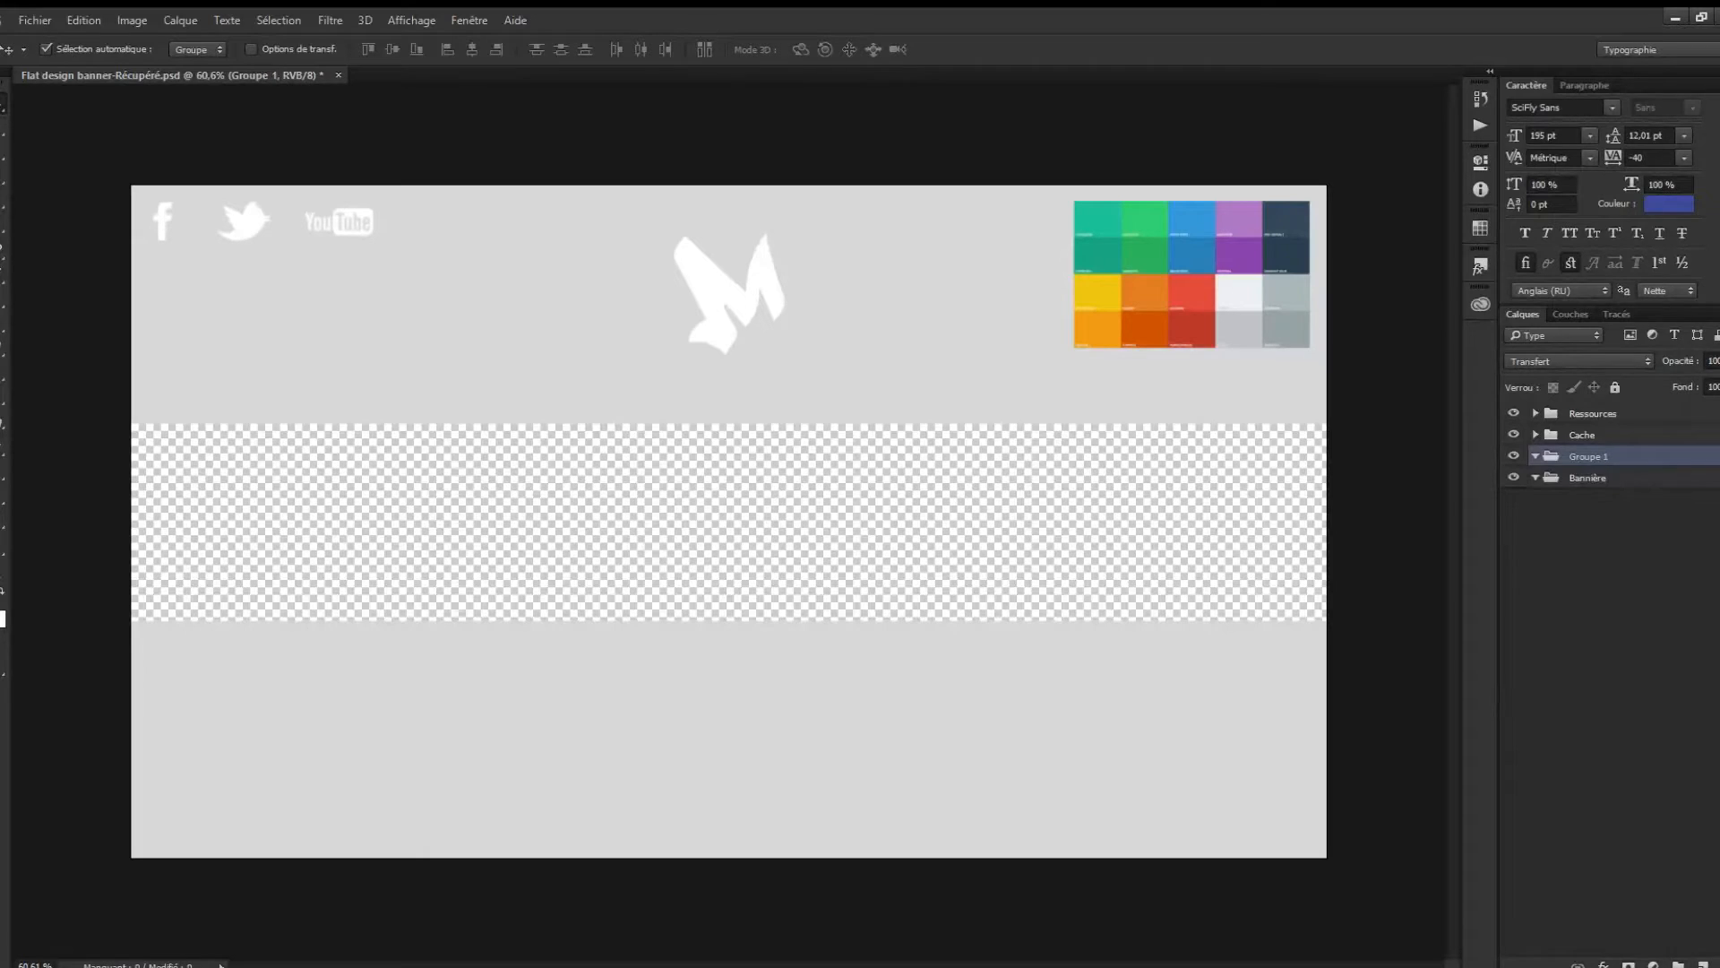
{"action": "left_click_drag", "start_coordinate": [1599, 457], "coordinate": [1602, 479]}
{"action": "double_click", "coordinate": [1605, 479]}
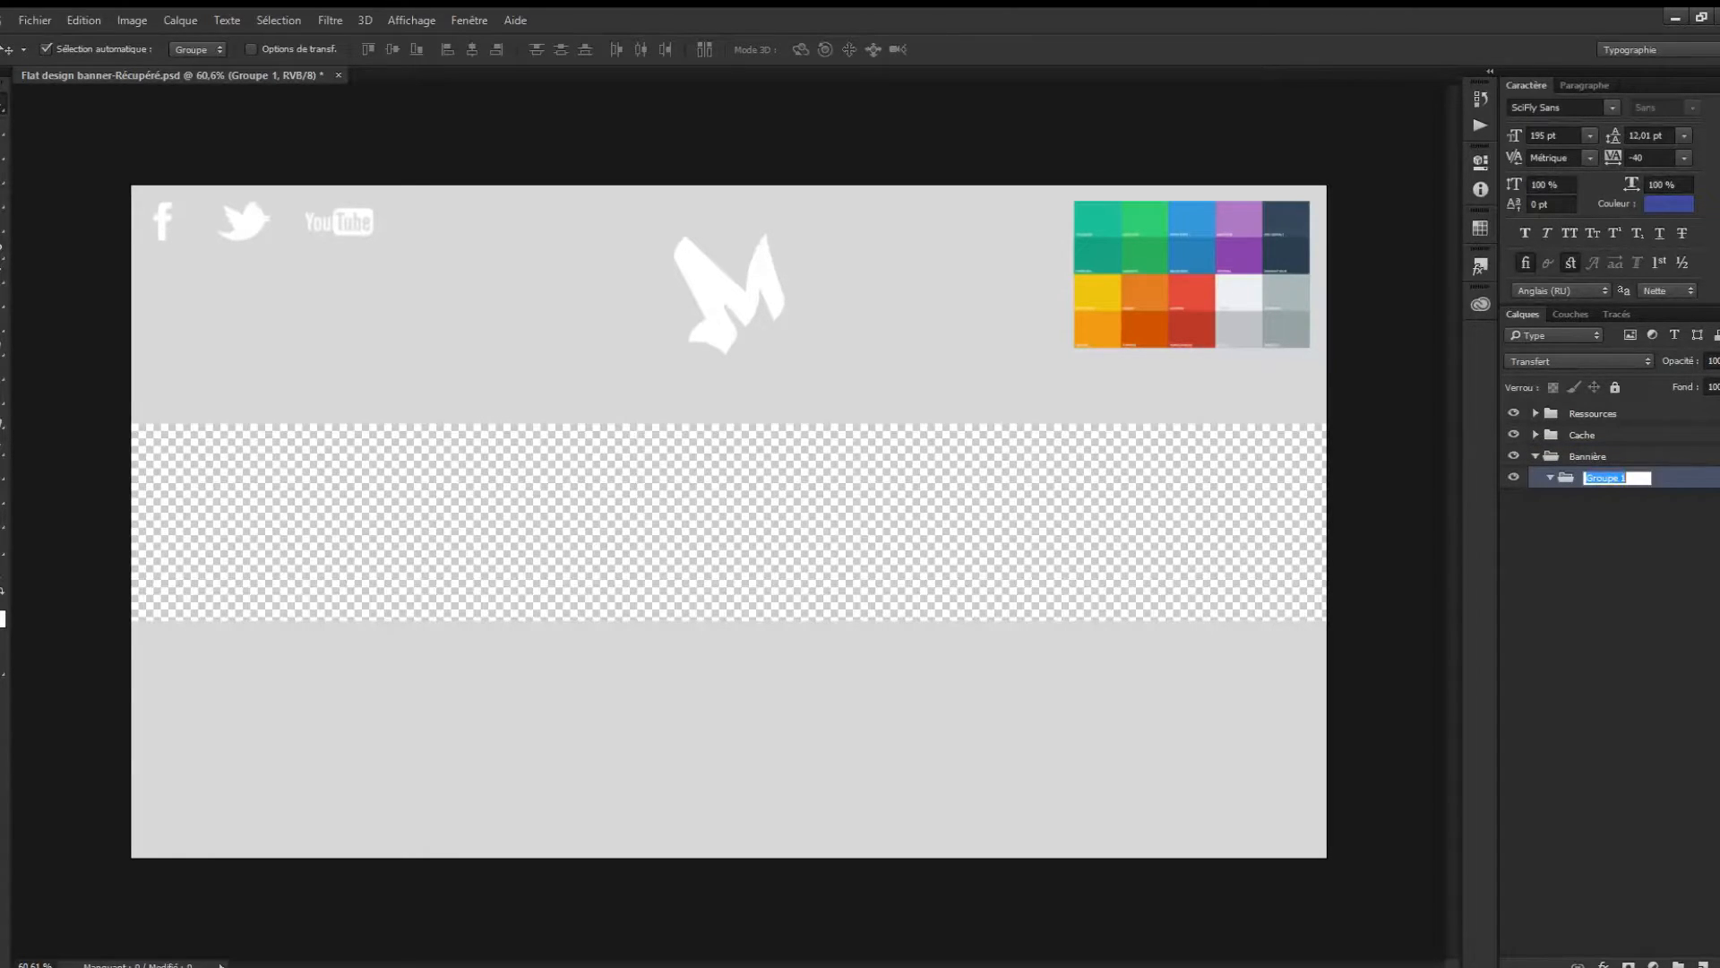
{"action": "type", "text": "Sol"}
{"action": "key", "text": "Return"}
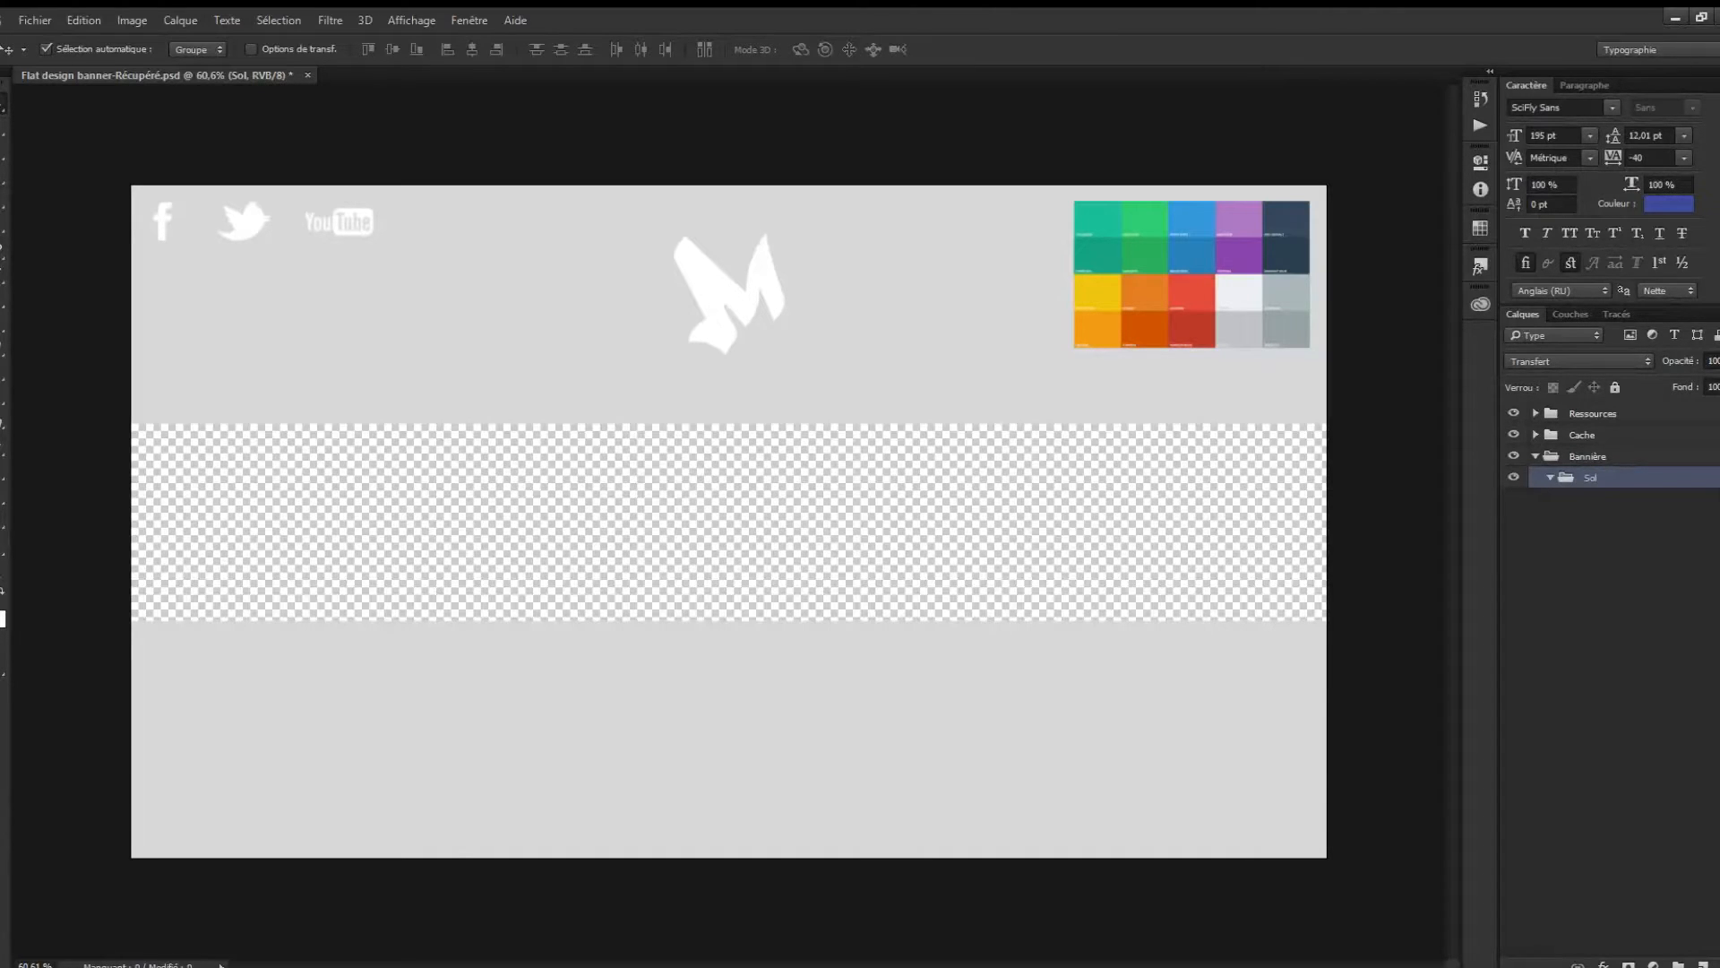
Draw a wavy hill outline with the Pen tool along the transparent band's lower edge, running past both sides of the canvas.
{"action": "key", "text": "p"}
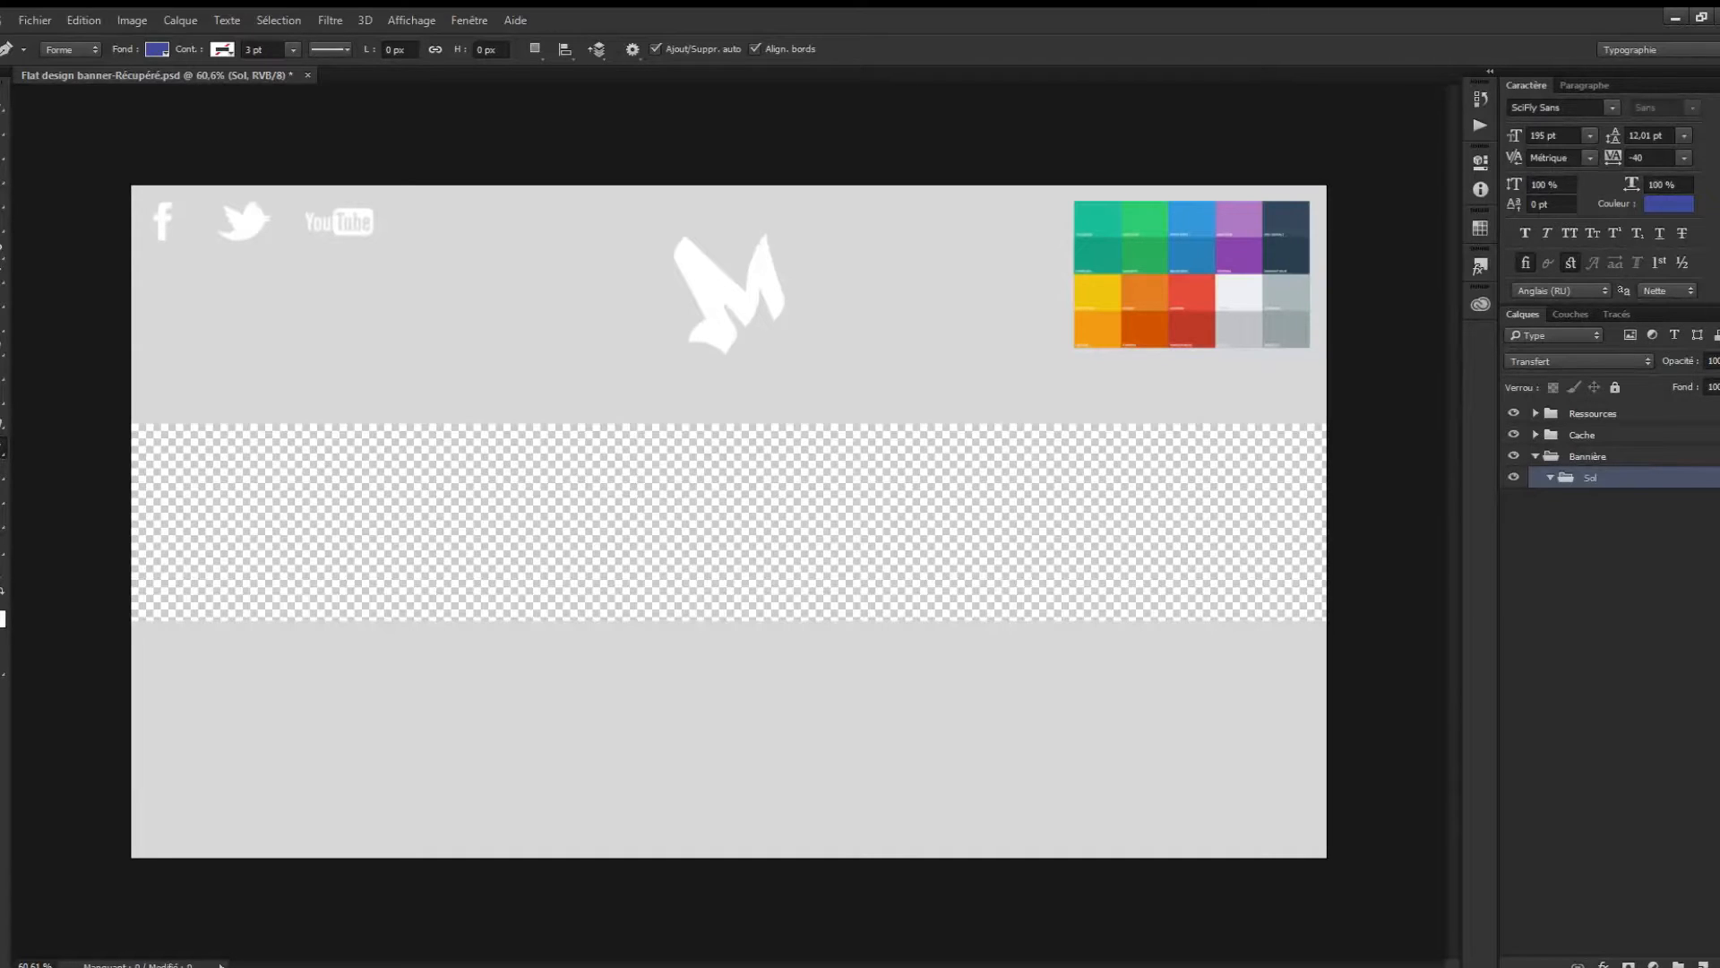
{"action": "left_click_drag", "start_coordinate": [87, 682], "coordinate": [192, 682]}
{"action": "left_click_drag", "start_coordinate": [344, 589], "coordinate": [475, 589]}
{"action": "left_click_drag", "start_coordinate": [709, 676], "coordinate": [836, 676]}
{"action": "left_click_drag", "start_coordinate": [985, 595], "coordinate": [1097, 594]}
{"action": "left_click_drag", "start_coordinate": [1261, 674], "coordinate": [1397, 672]}
{"action": "left_click_drag", "start_coordinate": [1422, 594], "coordinate": [1515, 594]}
{"action": "key", "text": "ctrl+minus"}
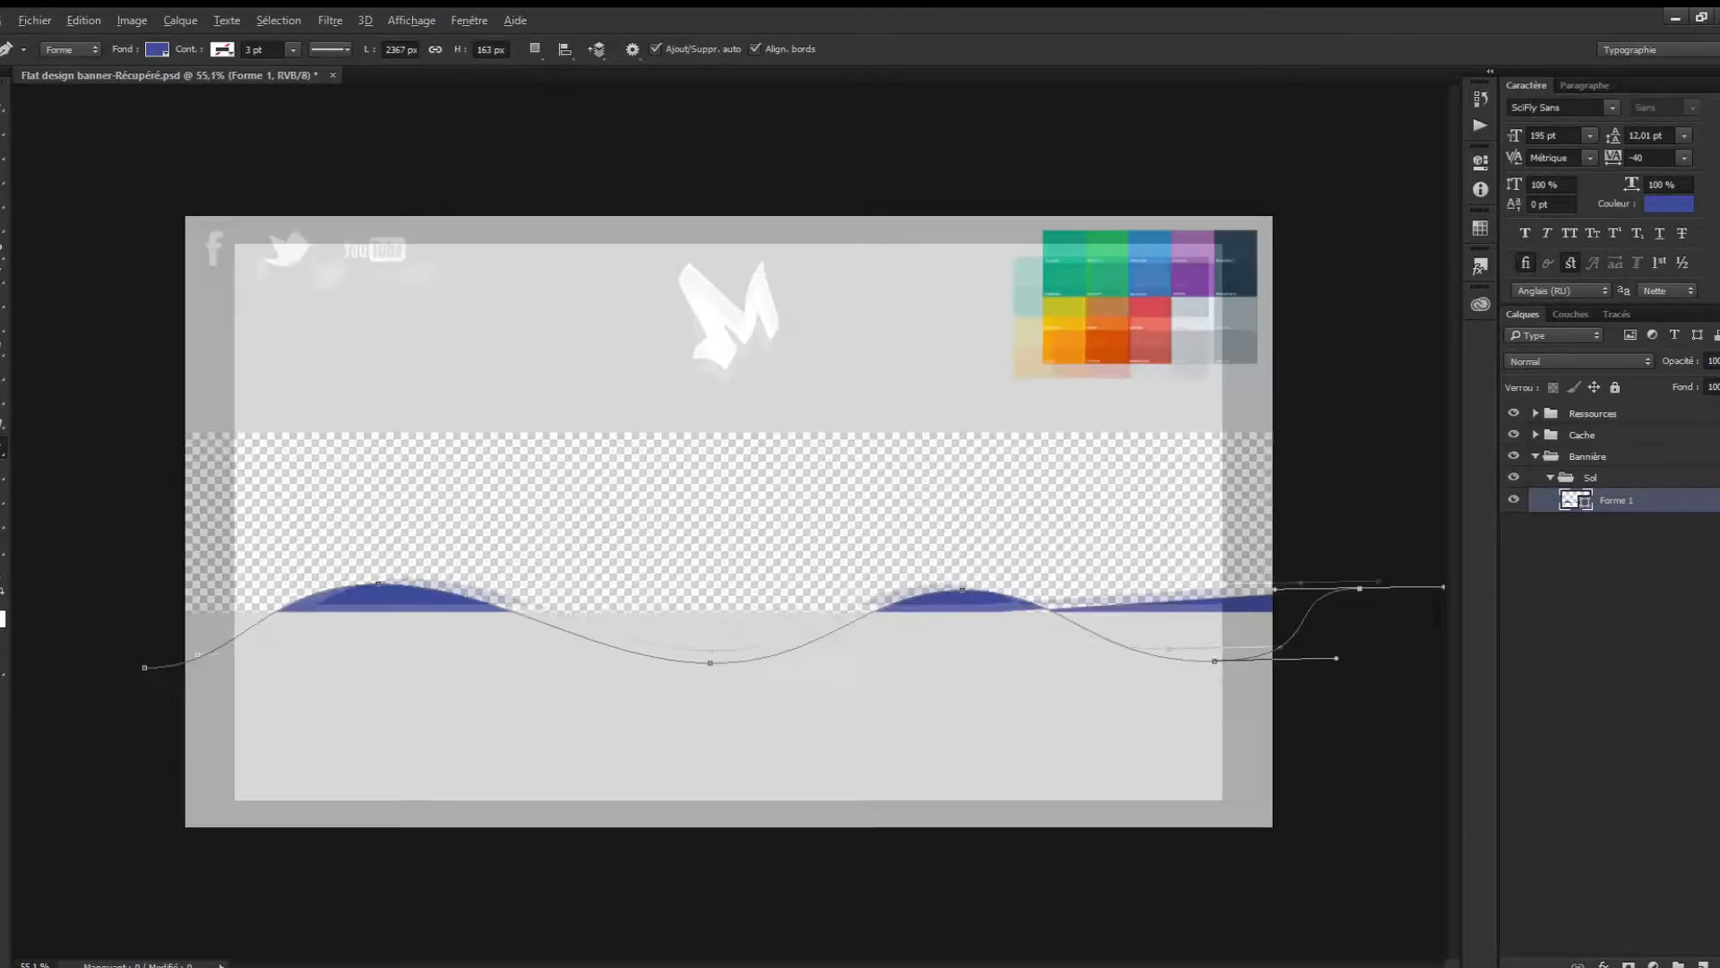
Close the hill outline into a filled shape with anchor points running outside and beneath the canvas.
{"action": "left_click", "coordinate": [1423, 675]}
{"action": "left_click", "coordinate": [1370, 834]}
{"action": "left_click", "coordinate": [835, 895]}
{"action": "left_click", "coordinate": [165, 858]}
{"action": "left_click", "coordinate": [197, 654]}
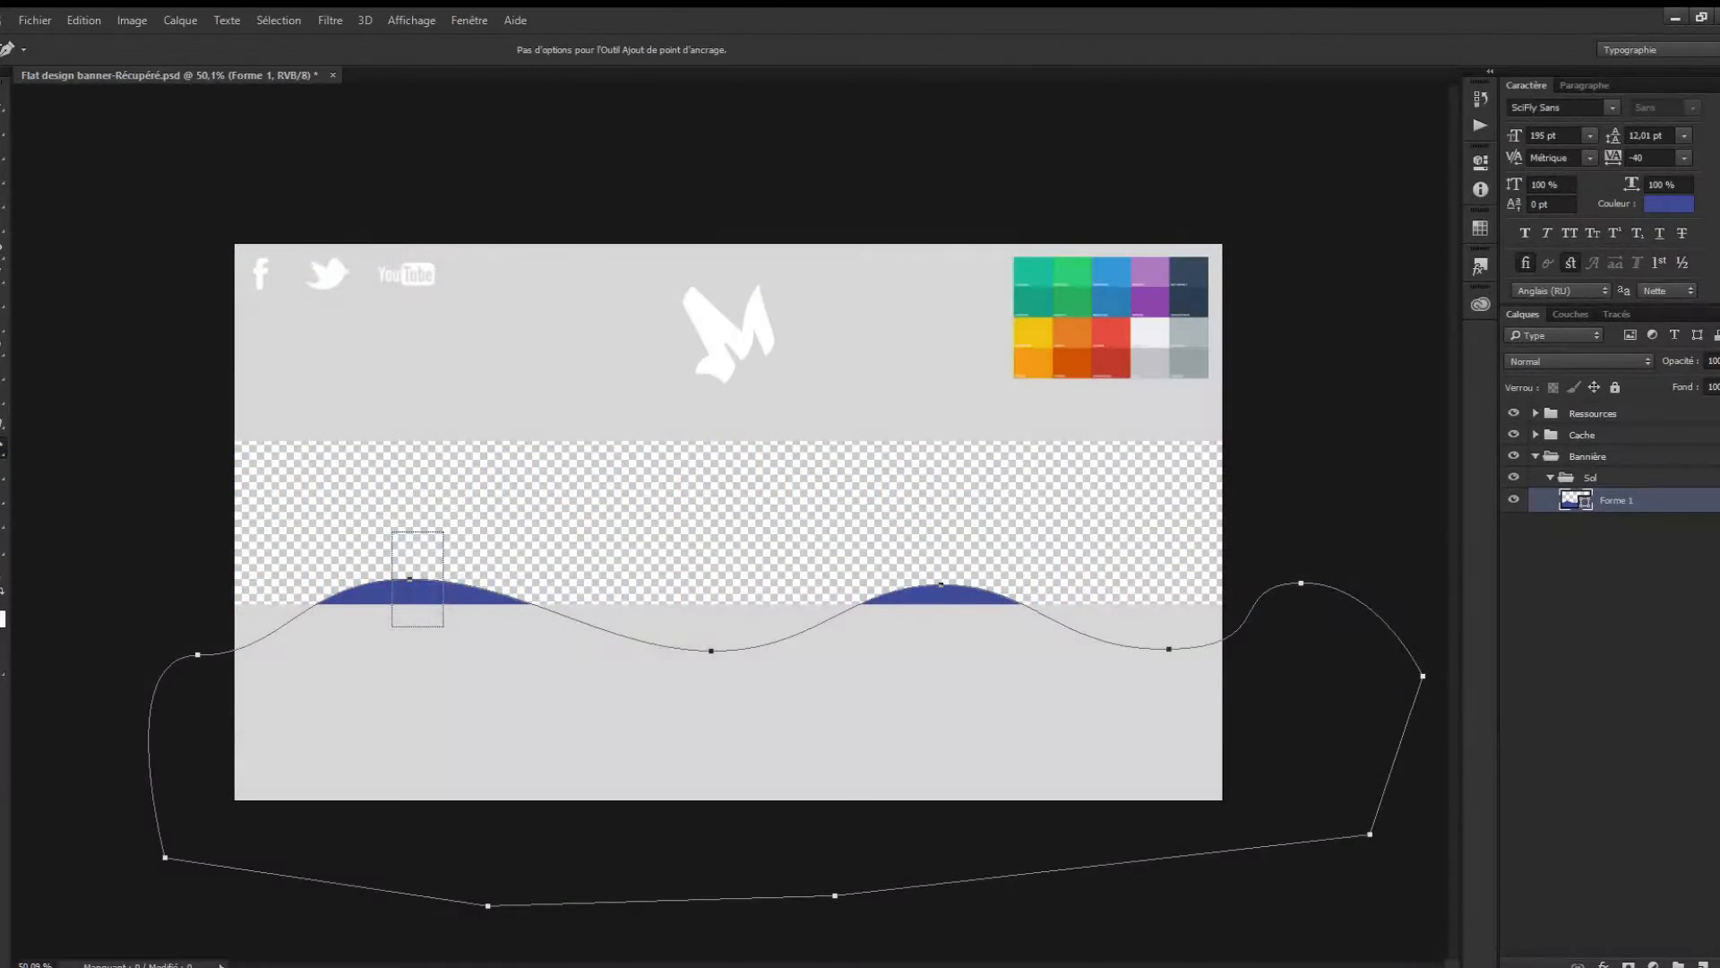
Reshape the hill's curve by repositioning its two peaks and raising the valleys between and beside them.
{"action": "left_click", "coordinate": [410, 579]}
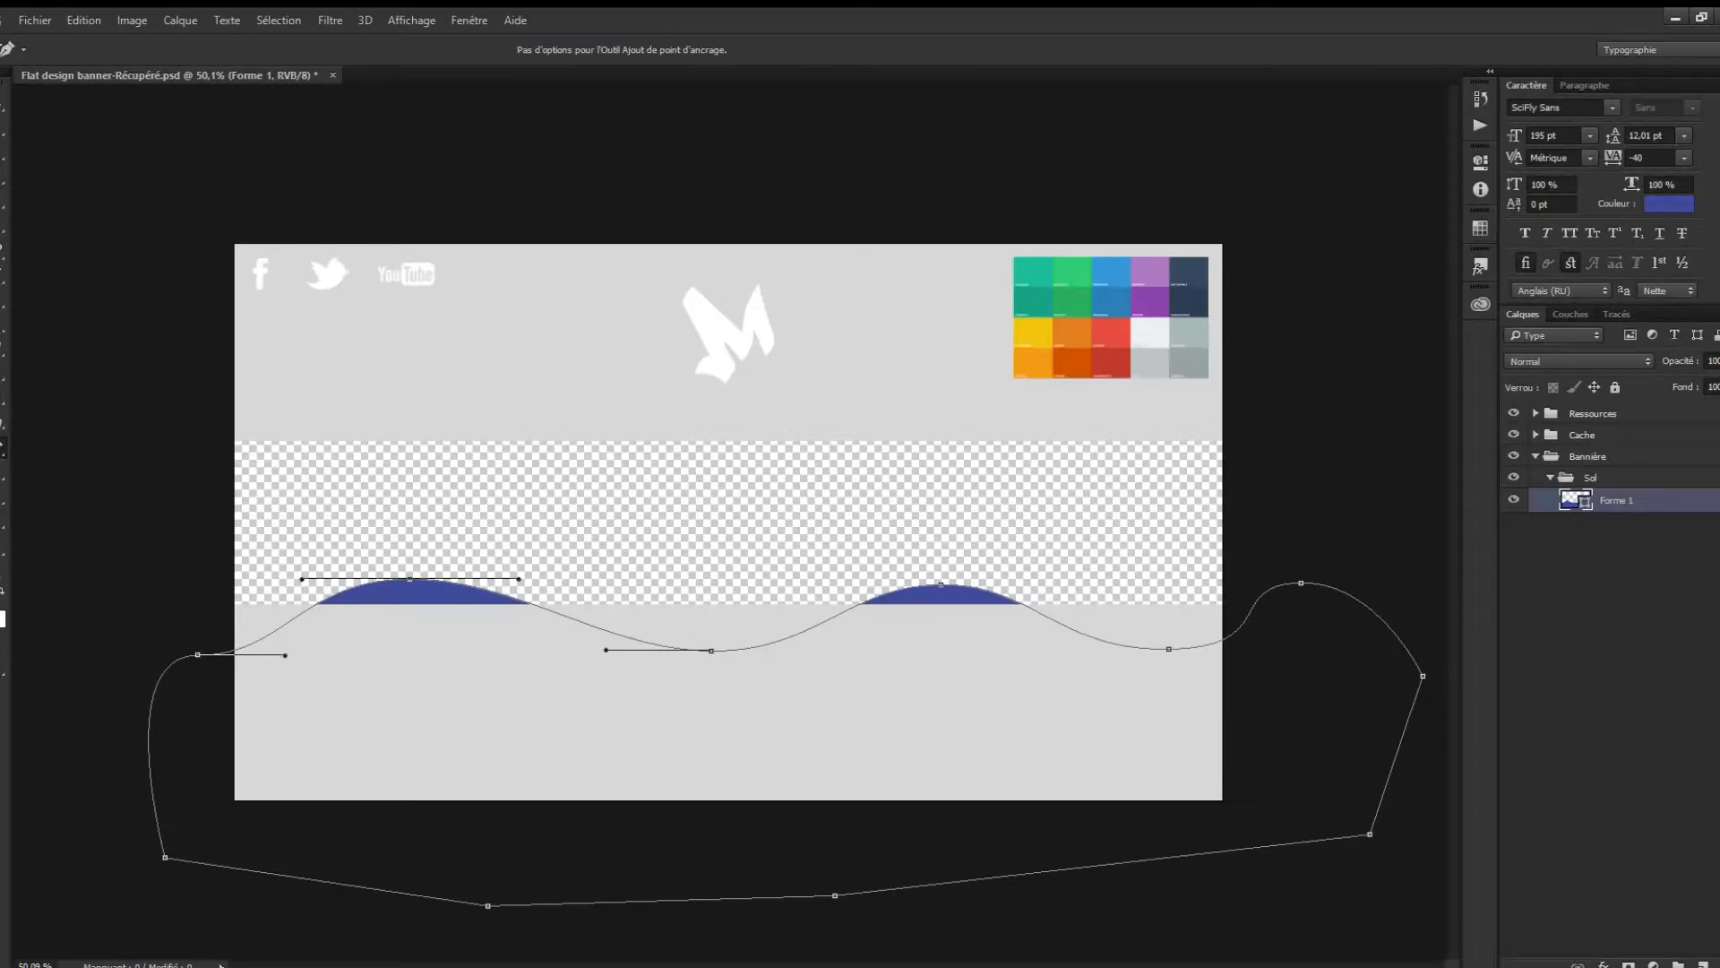
{"action": "left_click_drag", "start_coordinate": [410, 579], "coordinate": [431, 571]}
{"action": "left_click_drag", "start_coordinate": [323, 573], "coordinate": [331, 583]}
{"action": "key", "text": "ctrl+z"}
{"action": "left_click", "coordinate": [711, 649]}
{"action": "left_click_drag", "start_coordinate": [712, 650], "coordinate": [702, 623]}
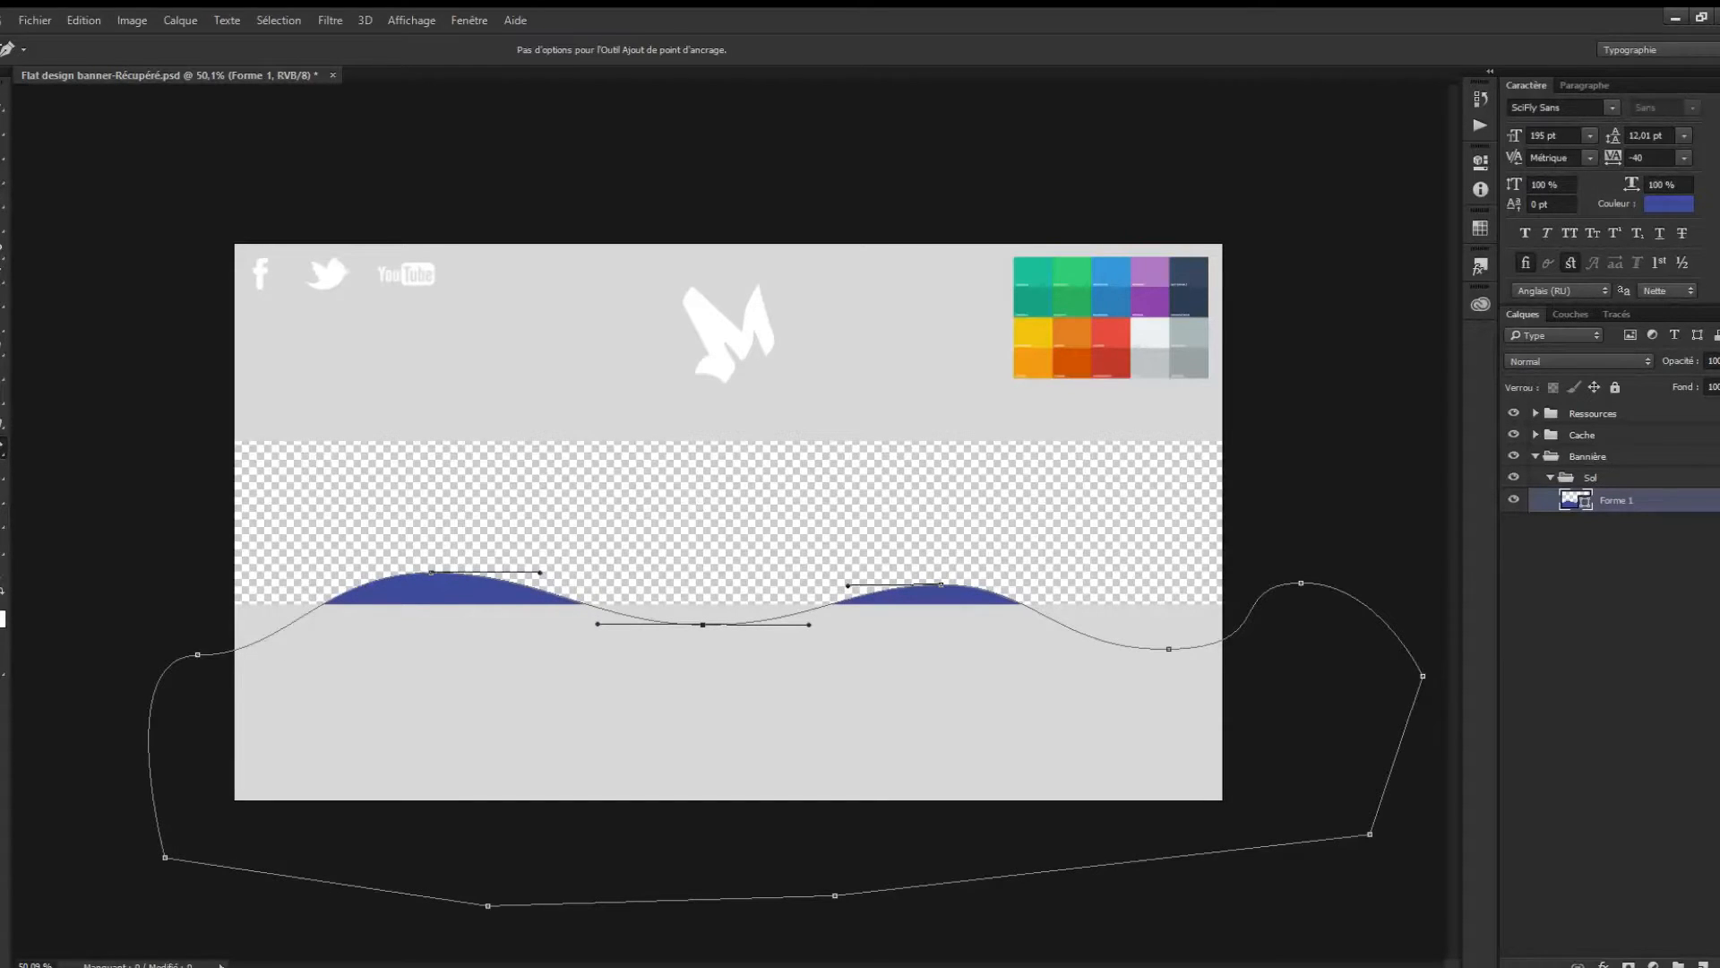
{"action": "left_click_drag", "start_coordinate": [940, 584], "coordinate": [959, 571]}
{"action": "left_click_drag", "start_coordinate": [1168, 649], "coordinate": [1238, 623]}
Shift the hill shape to the right and slightly up, then smooth its peaks, valleys and left end.
{"action": "left_click_drag", "start_coordinate": [1404, 883], "coordinate": [141, 482]}
{"action": "left_click_drag", "start_coordinate": [197, 655], "coordinate": [284, 630]}
{"action": "key", "text": "ctrl+z"}
{"action": "left_click_drag", "start_coordinate": [503, 568], "coordinate": [569, 565]}
{"action": "left_click_drag", "start_coordinate": [775, 620], "coordinate": [792, 614]}
{"action": "left_click_drag", "start_coordinate": [284, 630], "coordinate": [292, 621]}
{"action": "left_click", "coordinate": [237, 688]}
{"action": "left_click_drag", "start_coordinate": [236, 688], "coordinate": [163, 566]}
{"action": "key", "text": "Return"}
{"action": "left_click_drag", "start_coordinate": [293, 620], "coordinate": [233, 608]}
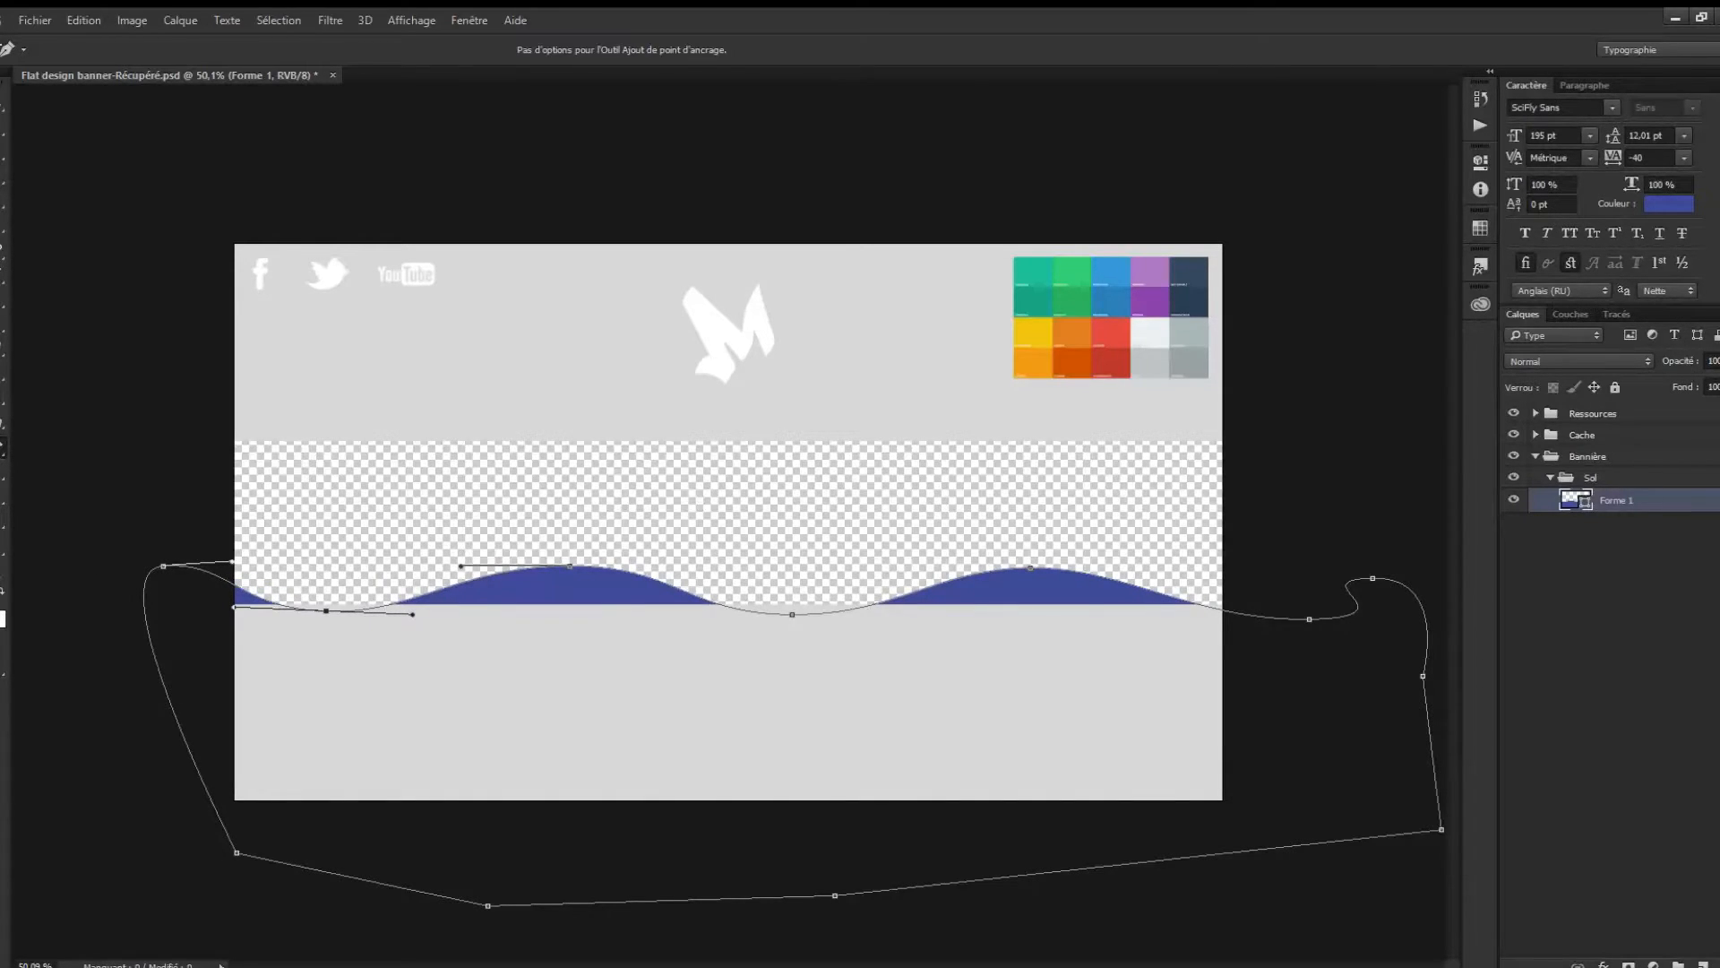
{"action": "key", "text": "Return"}
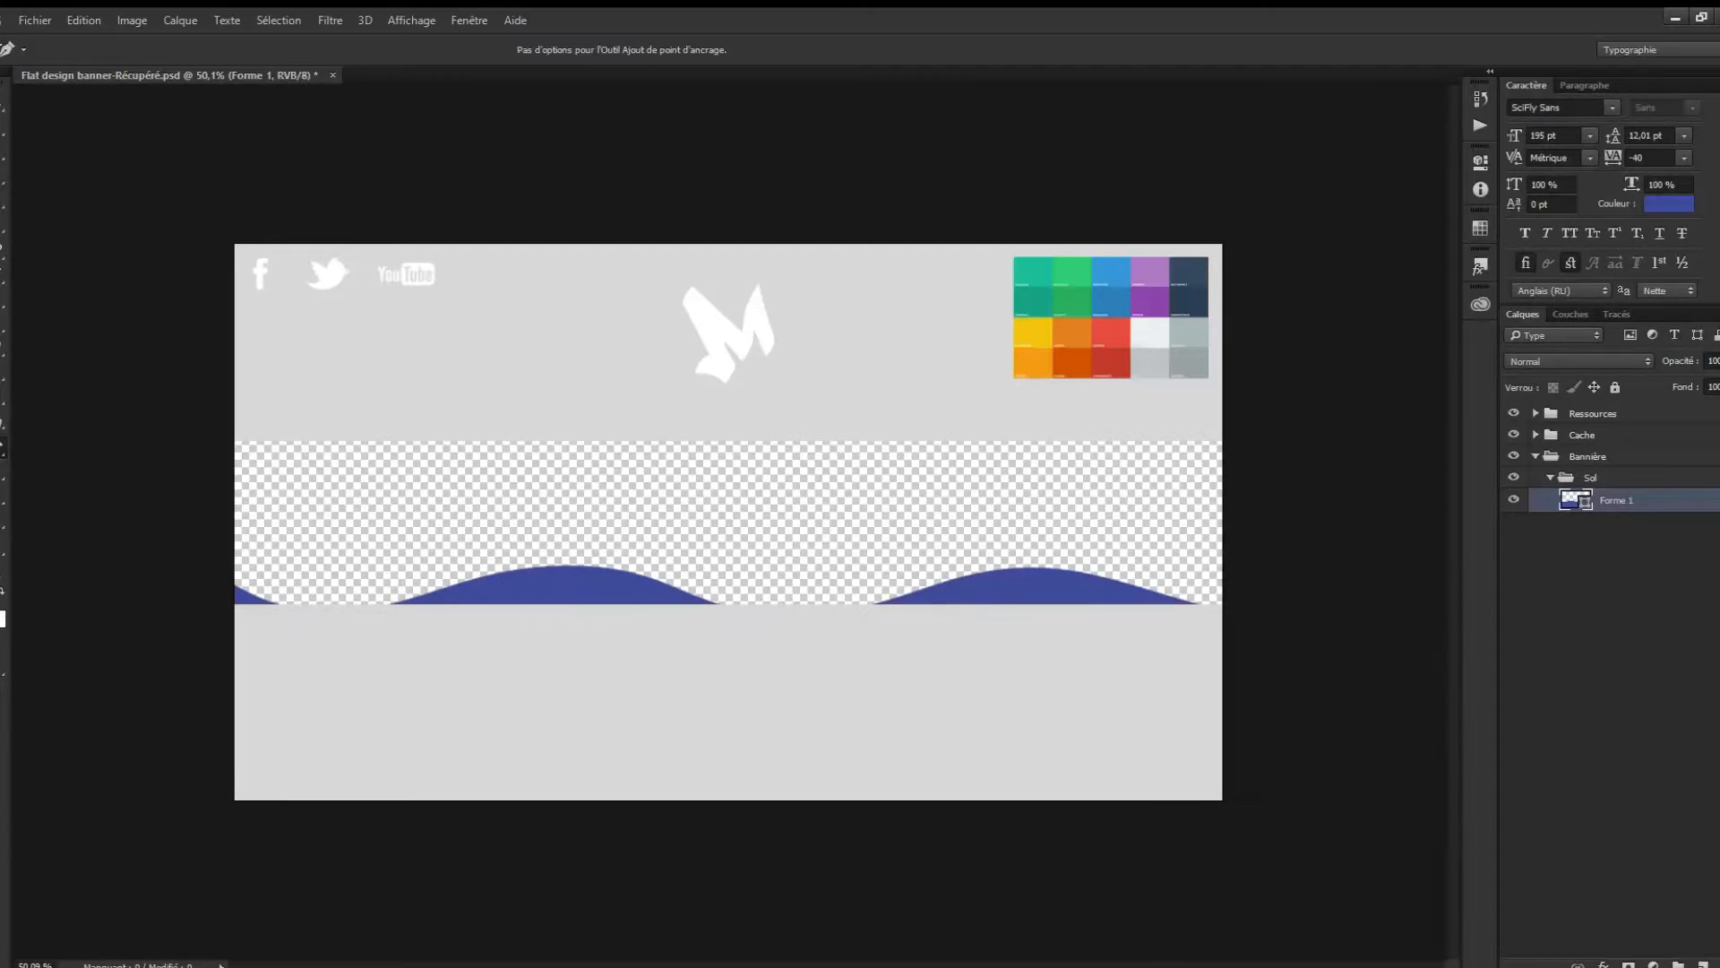
Apply a Color Overlay in the palette's bright green to the hill shape.
{"action": "scroll", "coordinate": [723, 528], "scroll_direction": "up", "scroll_amount": 1}
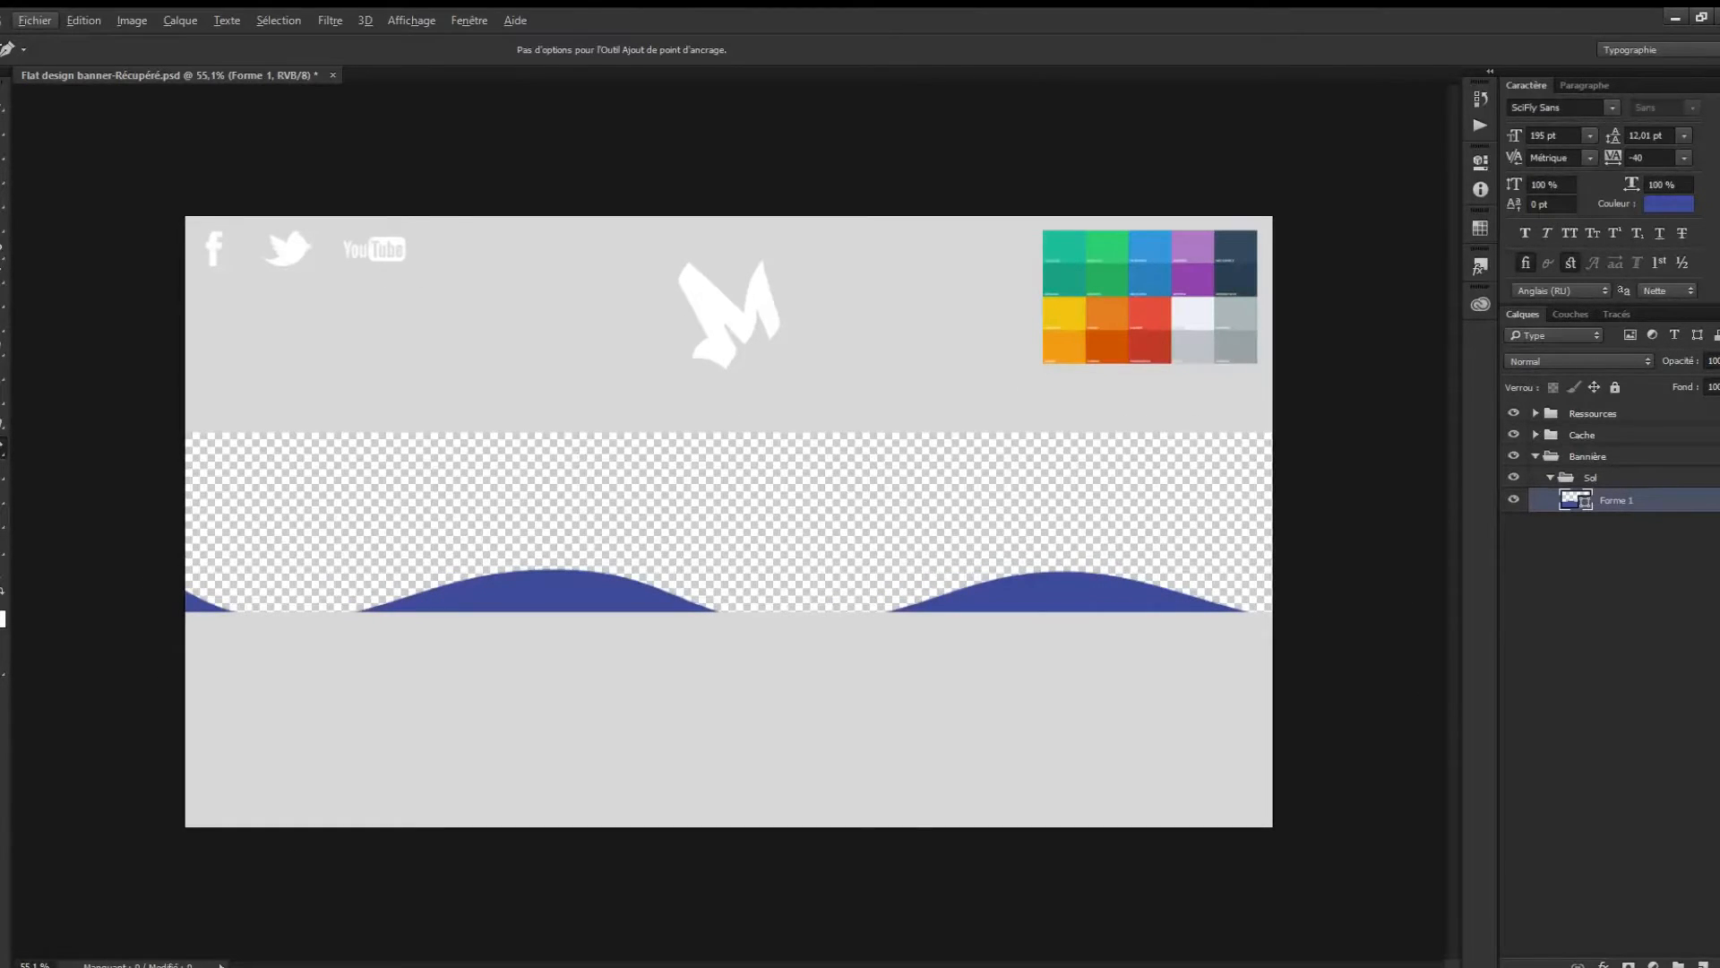
{"action": "key", "text": "h"}
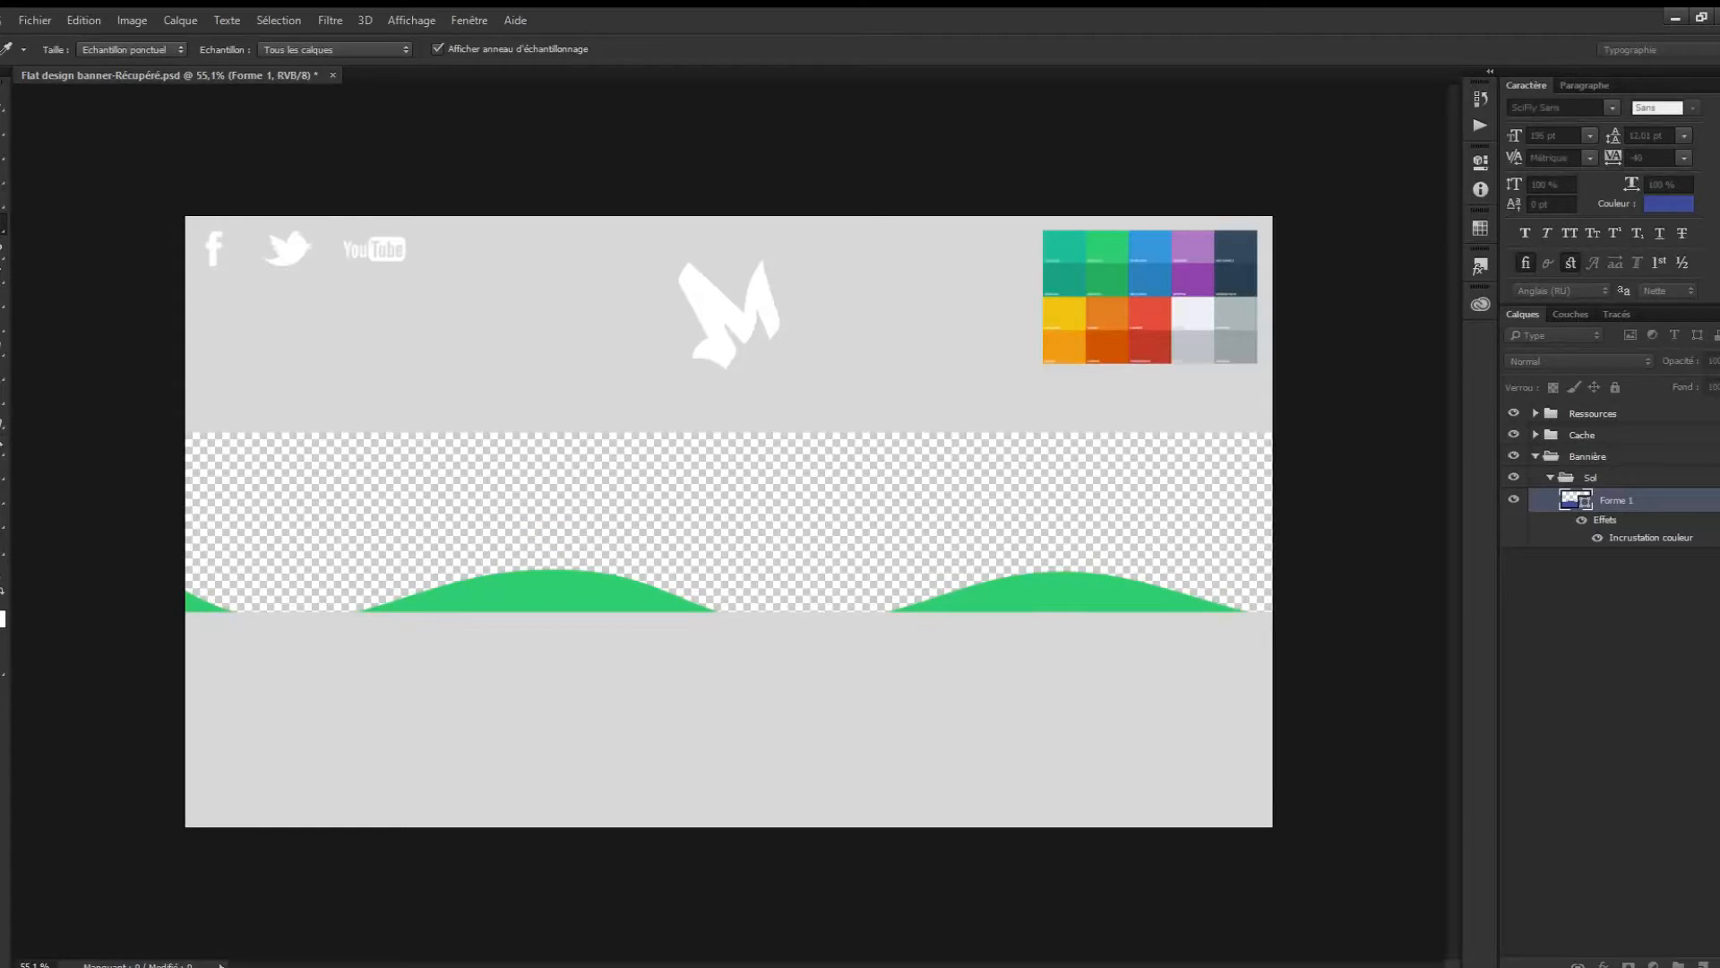
{"action": "key", "text": "Return"}
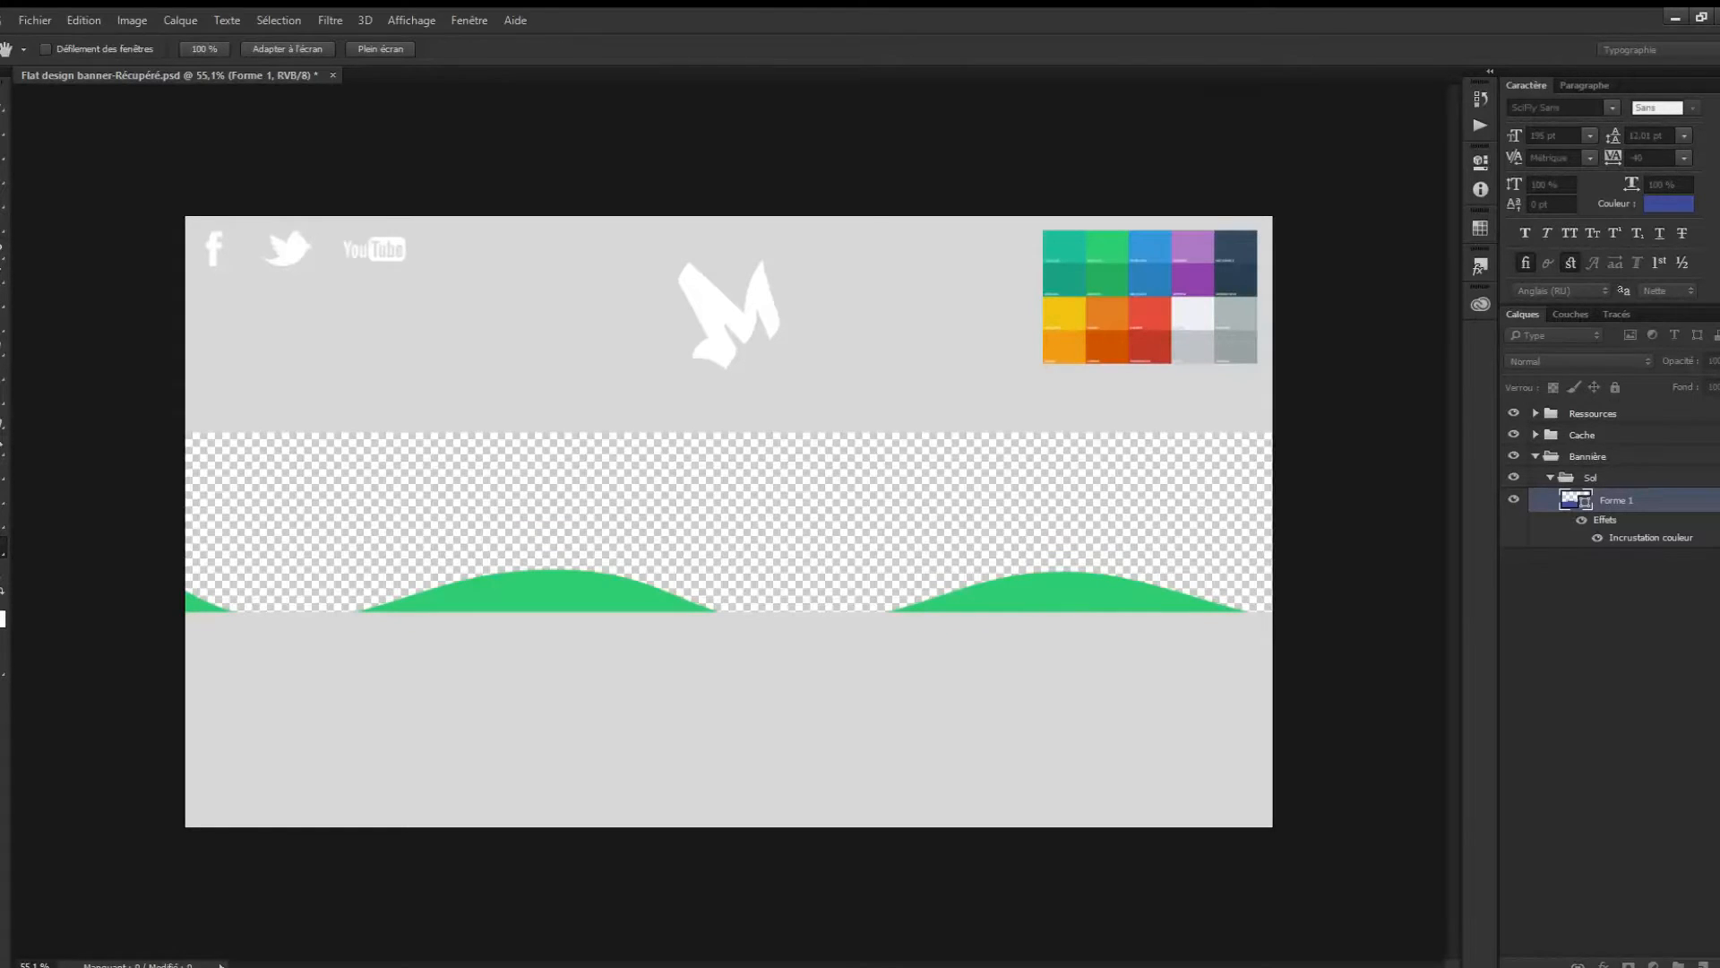
{"action": "key", "text": "Return"}
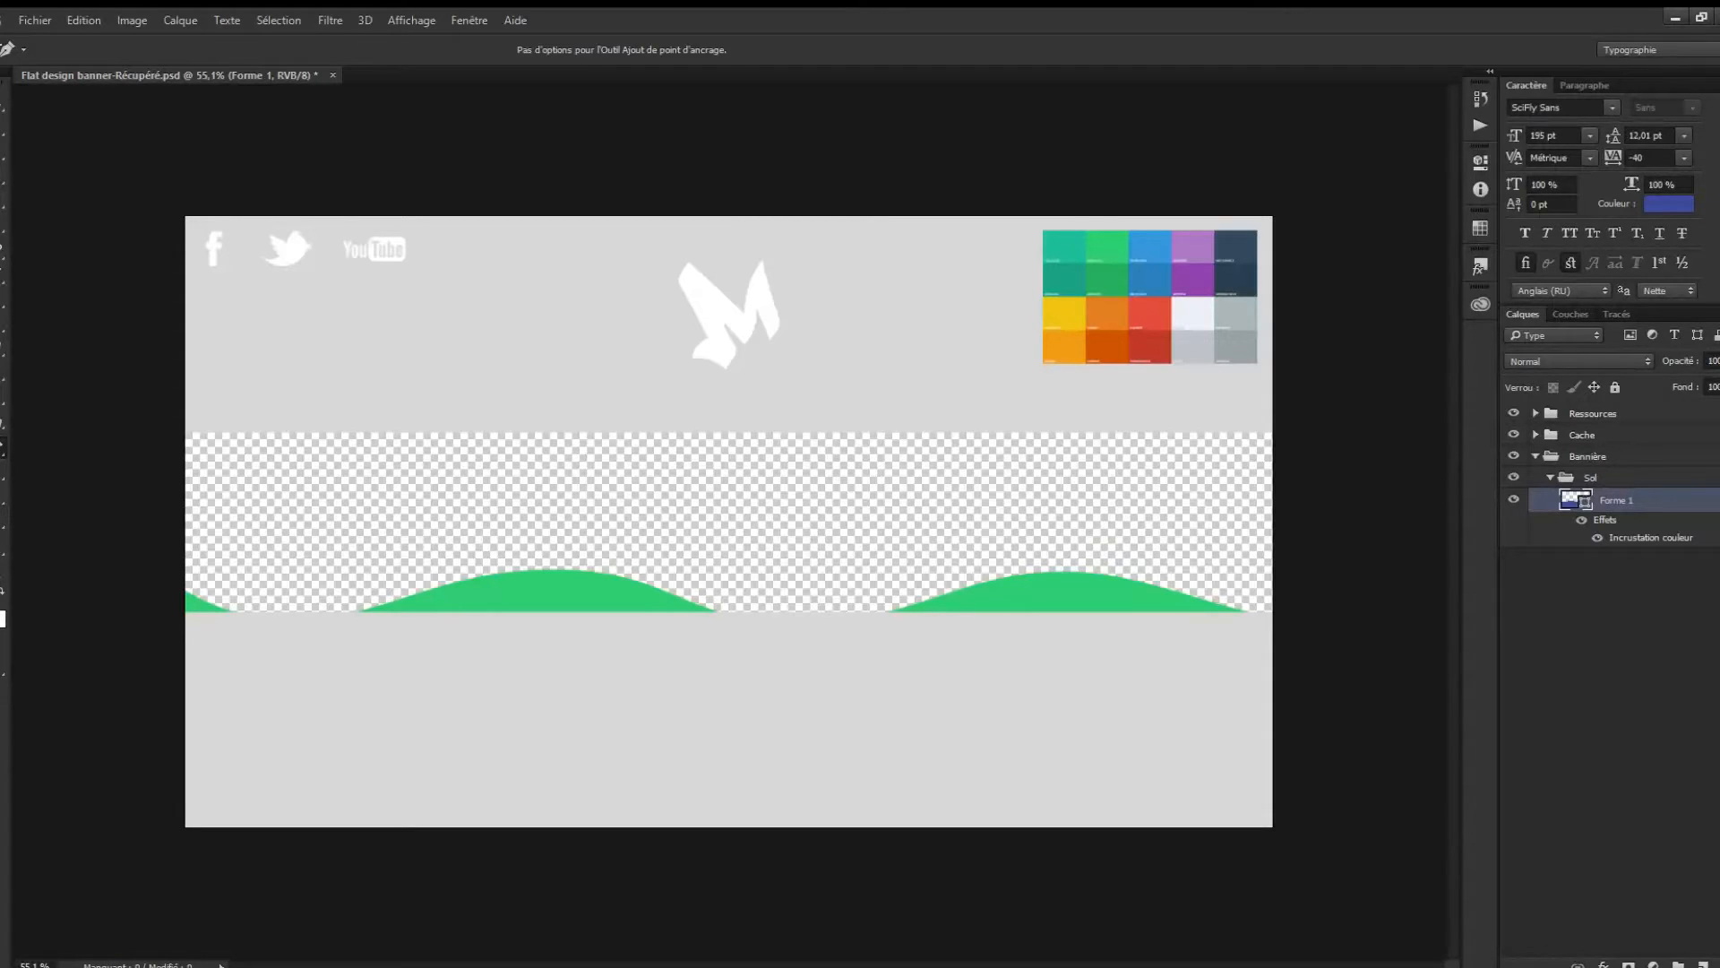
Draw a second closed wavy hill shape with the Pen tool, its peaks falling between those of the green hills.
{"action": "key", "text": "p"}
{"action": "left_click_drag", "start_coordinate": [146, 636], "coordinate": [198, 636]}
{"action": "left_click_drag", "start_coordinate": [279, 579], "coordinate": [347, 578]}
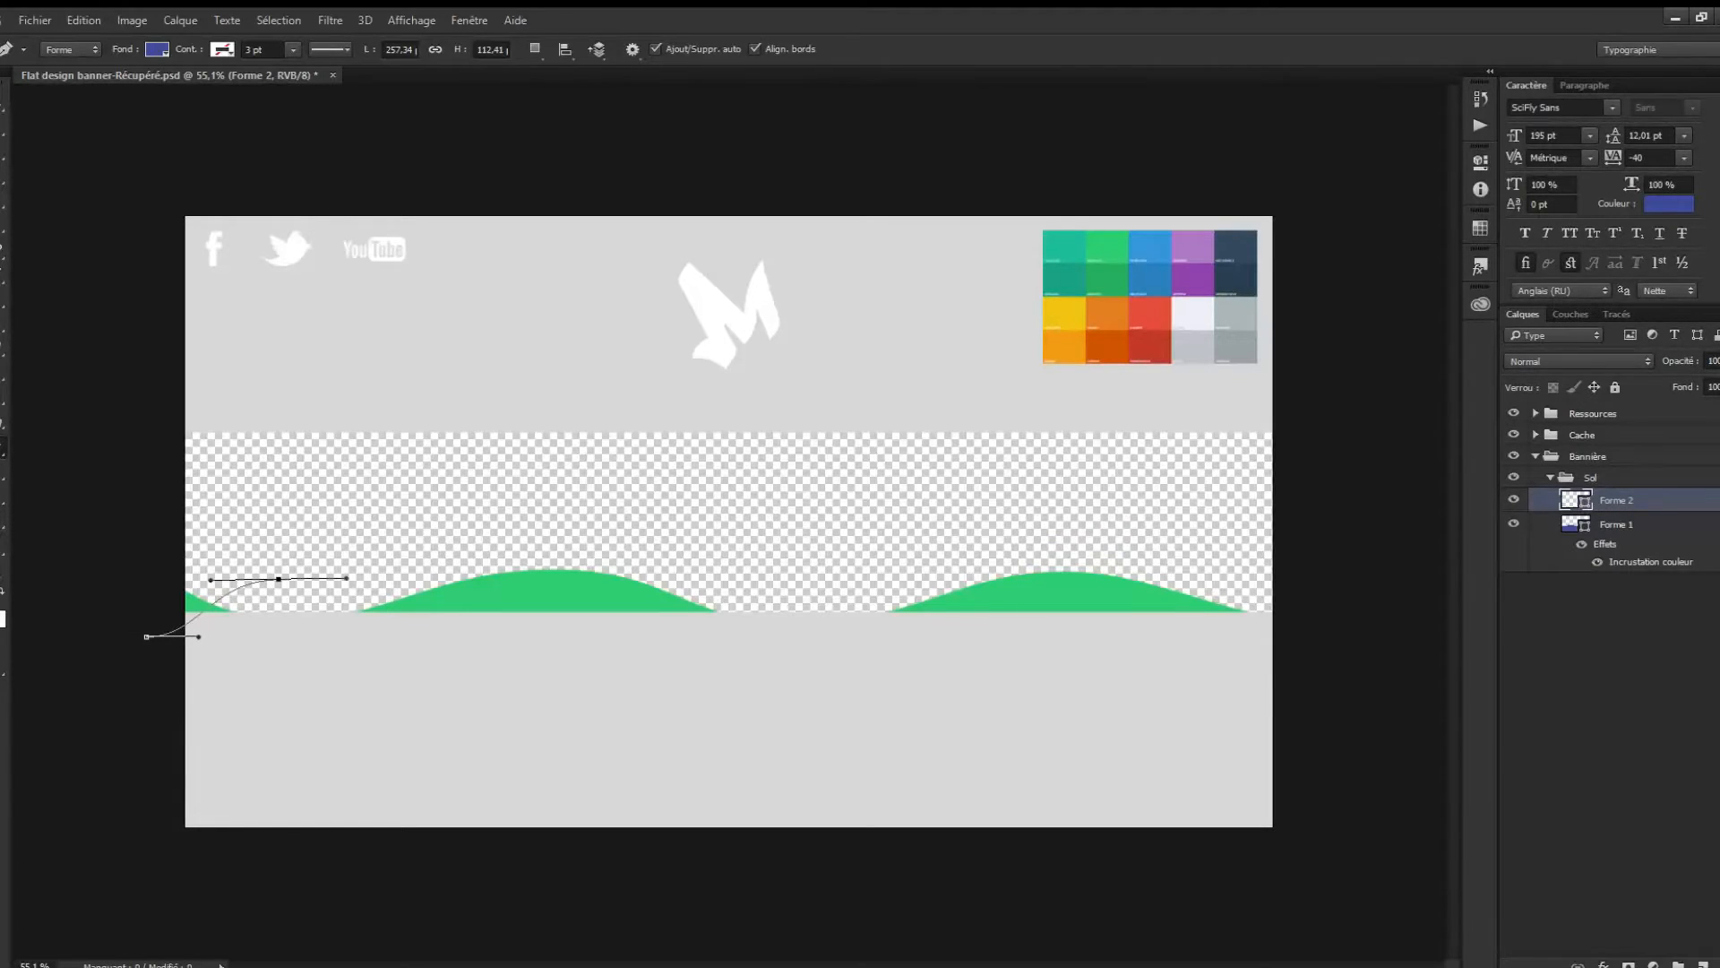
{"action": "left_click_drag", "start_coordinate": [530, 621], "coordinate": [591, 621]}
{"action": "left_click_drag", "start_coordinate": [805, 580], "coordinate": [863, 579]}
{"action": "left_click_drag", "start_coordinate": [1125, 639], "coordinate": [1191, 635]}
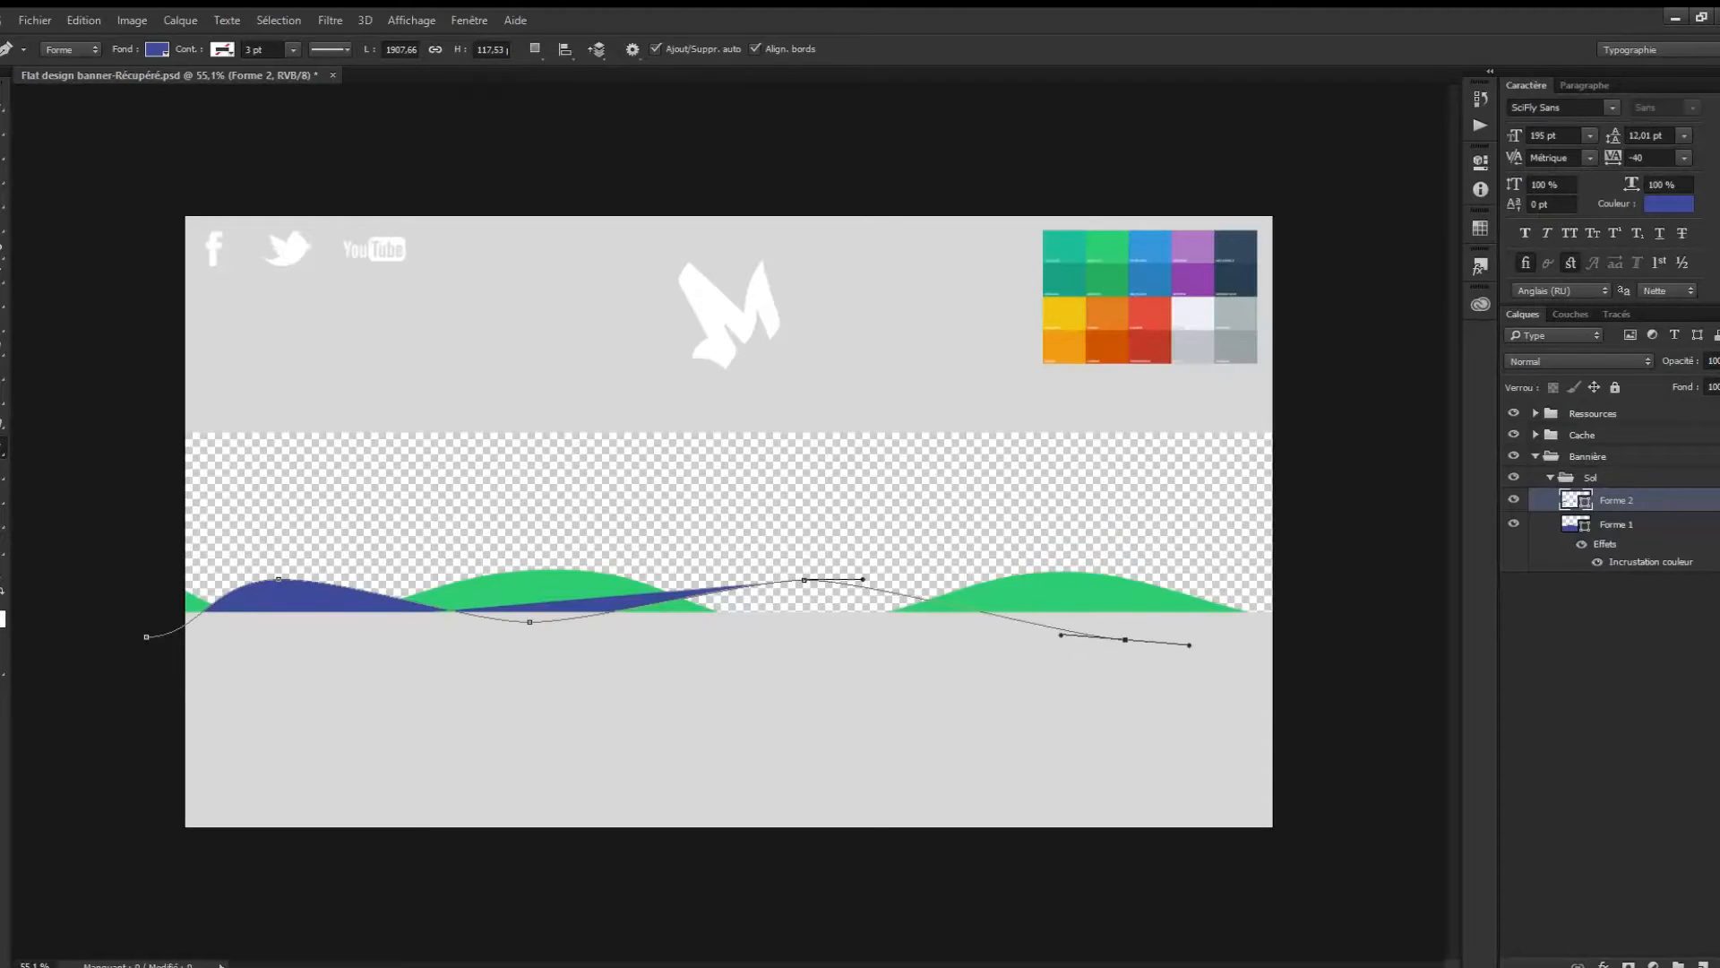
{"action": "left_click_drag", "start_coordinate": [1319, 564], "coordinate": [1409, 568]}
{"action": "left_click", "coordinate": [1411, 634]}
{"action": "left_click", "coordinate": [1067, 842]}
{"action": "left_click", "coordinate": [320, 787]}
{"action": "left_click", "coordinate": [146, 637]}
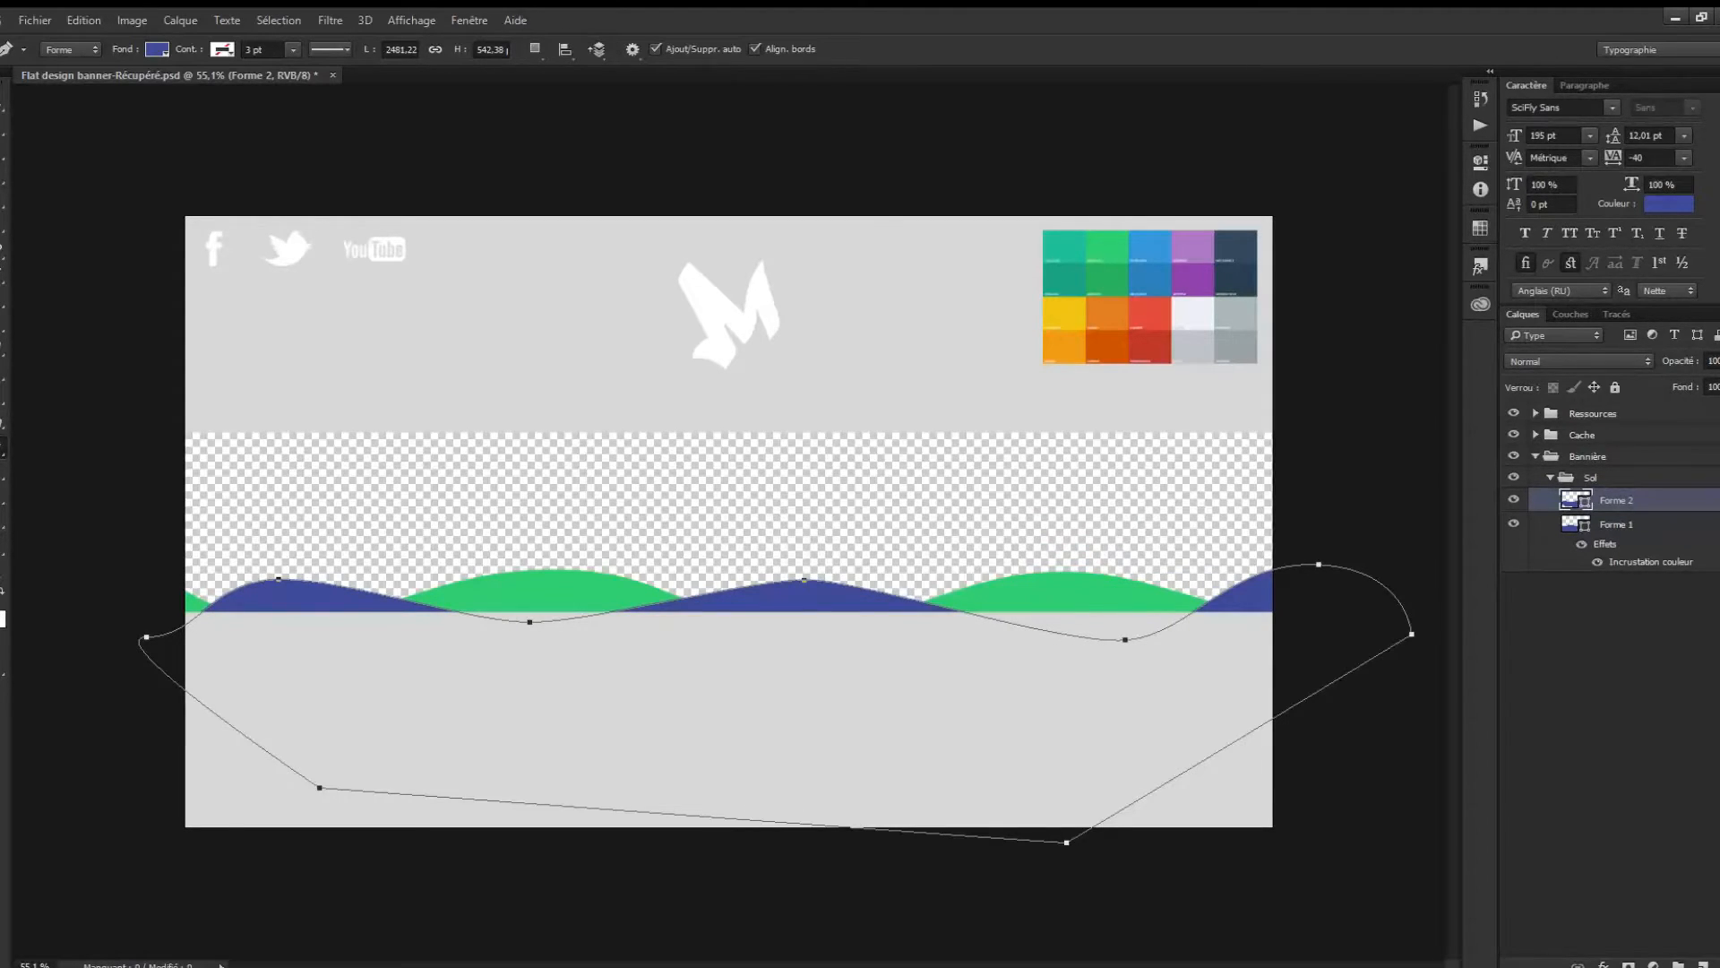
Refine the second hill shape by moving its left points, raising the central peak and widening the valley curves.
{"action": "left_click_drag", "start_coordinate": [279, 580], "coordinate": [291, 583]}
{"action": "left_click_drag", "start_coordinate": [149, 641], "coordinate": [117, 628]}
{"action": "left_click_drag", "start_coordinate": [808, 585], "coordinate": [918, 566]}
{"action": "left_click_drag", "start_coordinate": [760, 571], "coordinate": [745, 570]}
{"action": "left_click_drag", "start_coordinate": [595, 627], "coordinate": [661, 628]}
{"action": "left_click_drag", "start_coordinate": [1062, 650], "coordinate": [980, 633]}
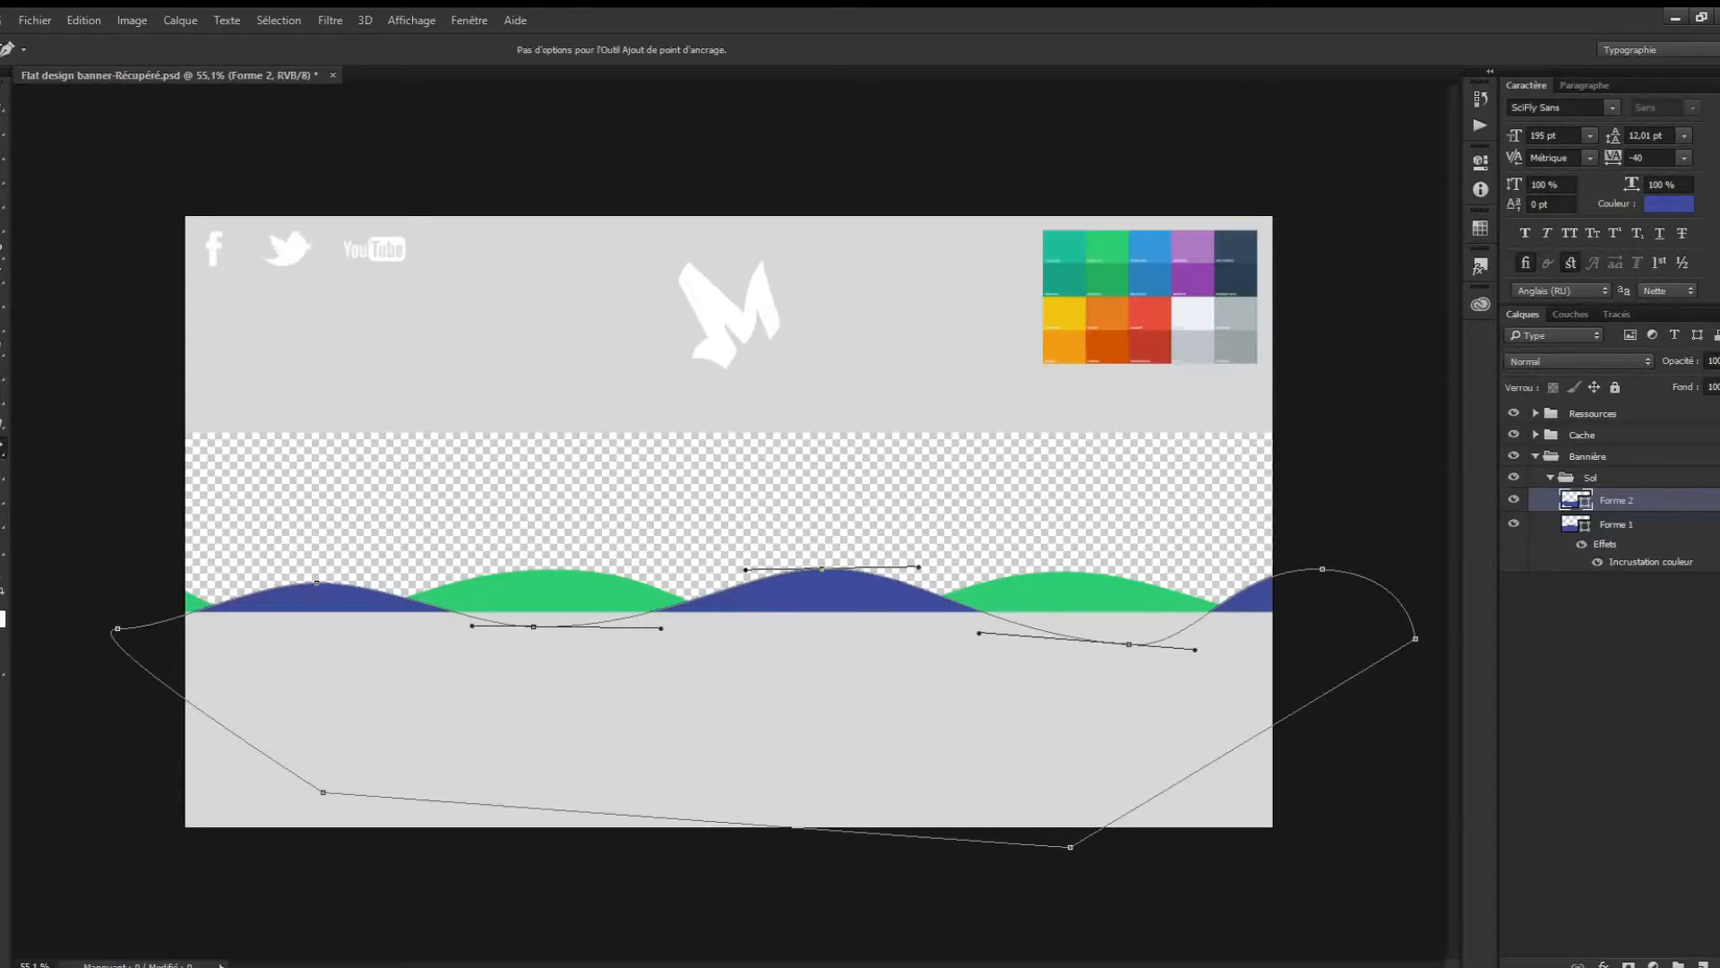
Stack the Forme 2 hill layer beneath Forme 1 and raise its central peak slightly with Free Transform.
{"action": "left_click_drag", "start_coordinate": [1616, 501], "coordinate": [1616, 572]}
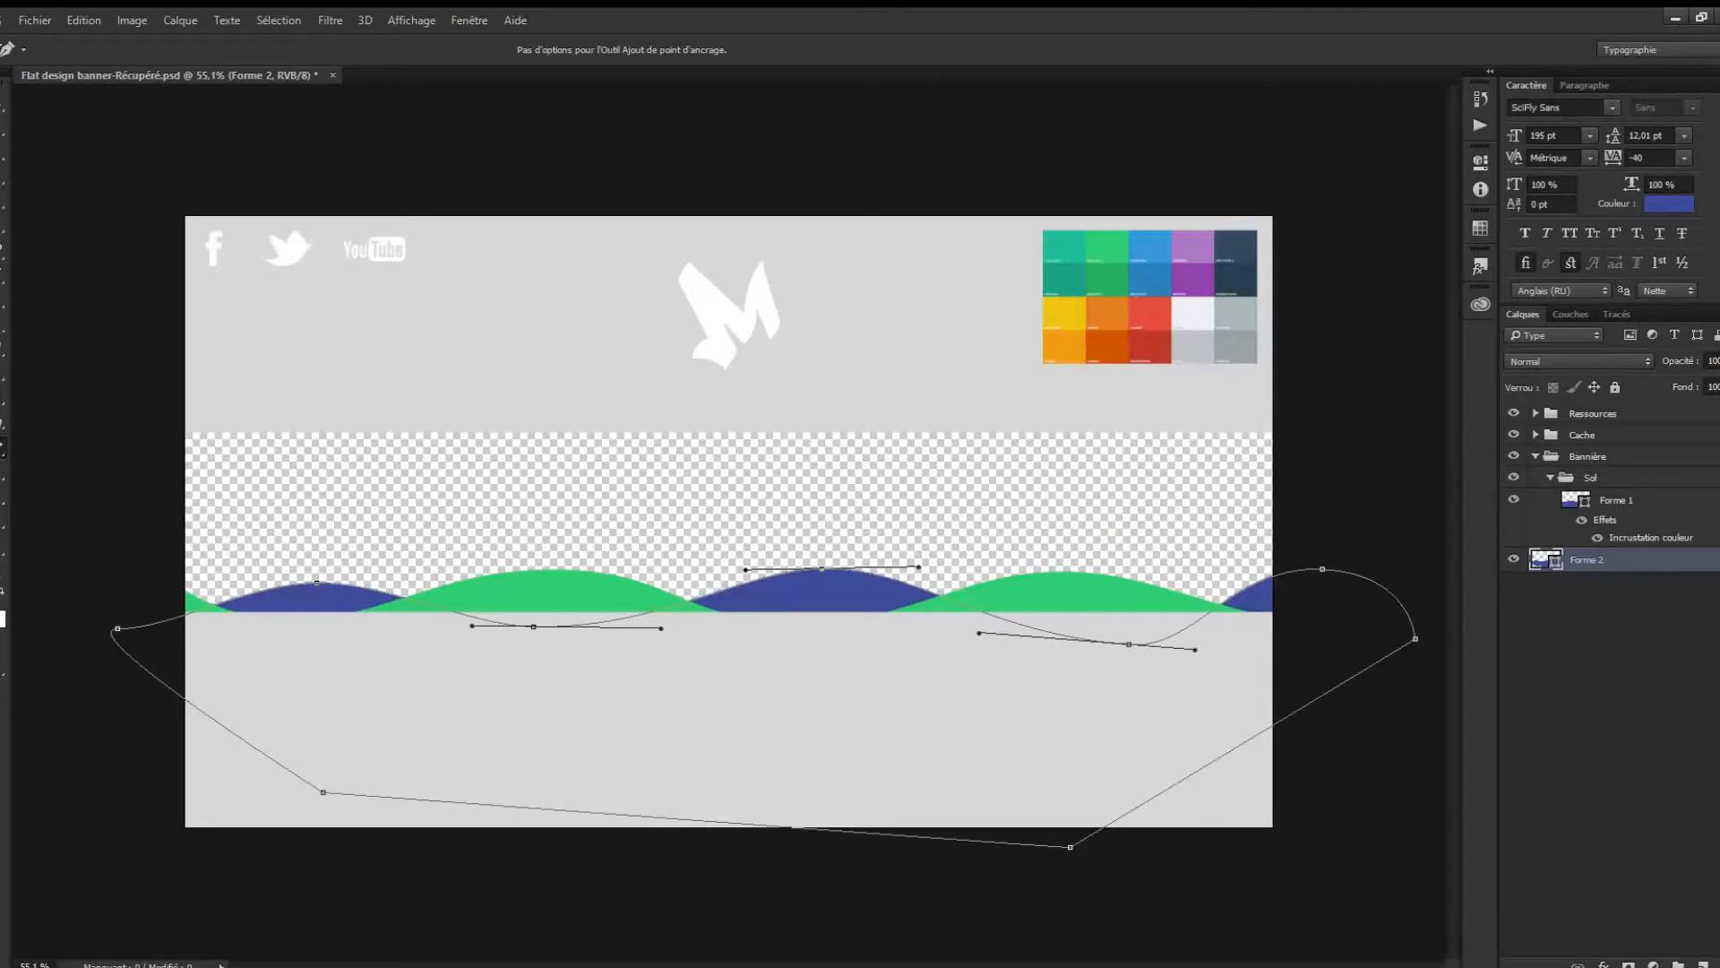
{"action": "left_click", "coordinate": [1616, 501], "text": "shift"}
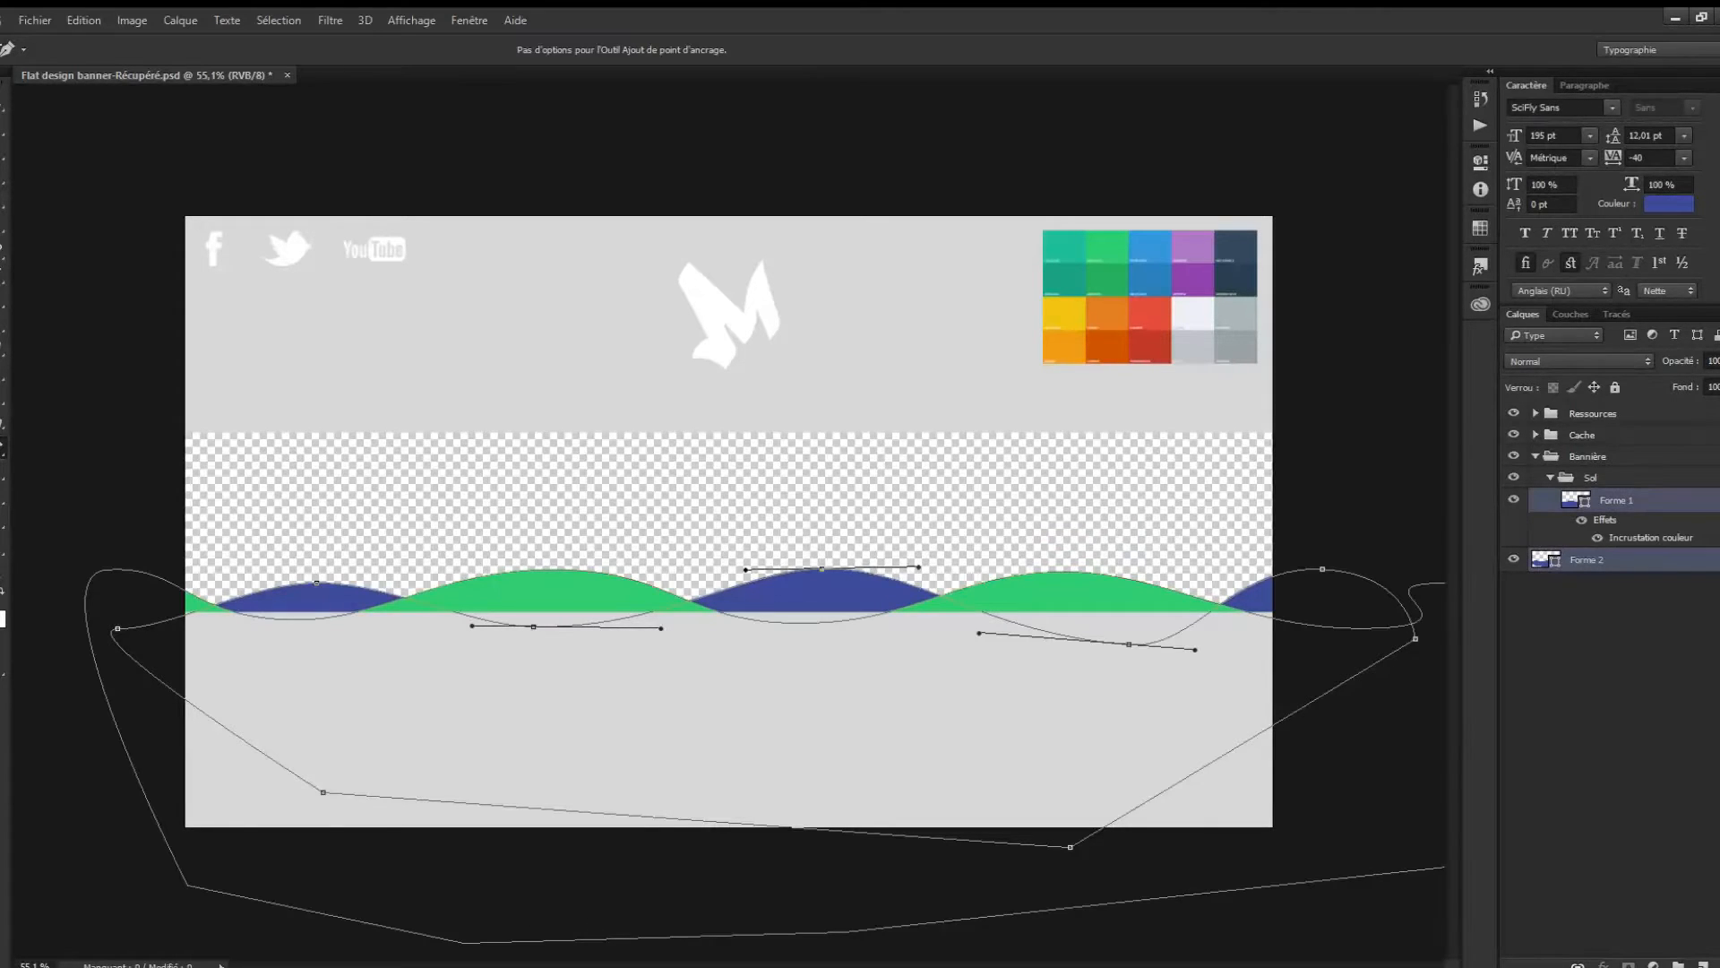
{"action": "key", "text": "ctrl+t"}
{"action": "key", "text": "shift+Up"}
{"action": "key", "text": "shift+Up"}
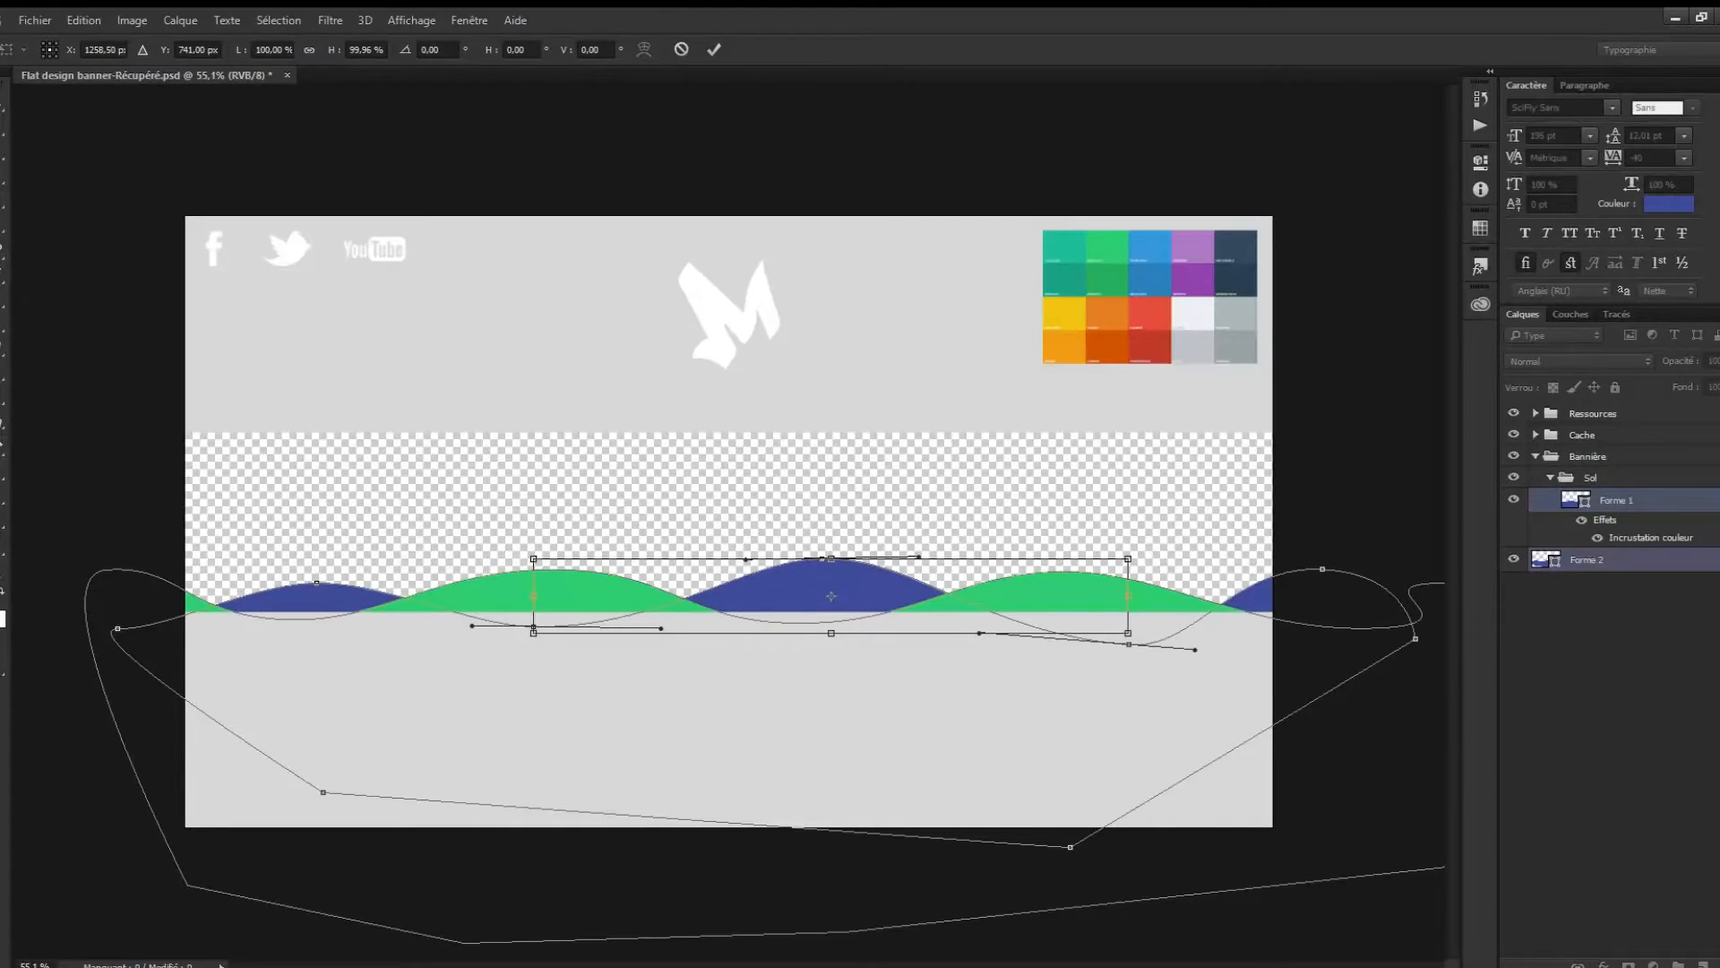
{"action": "key", "text": "Return"}
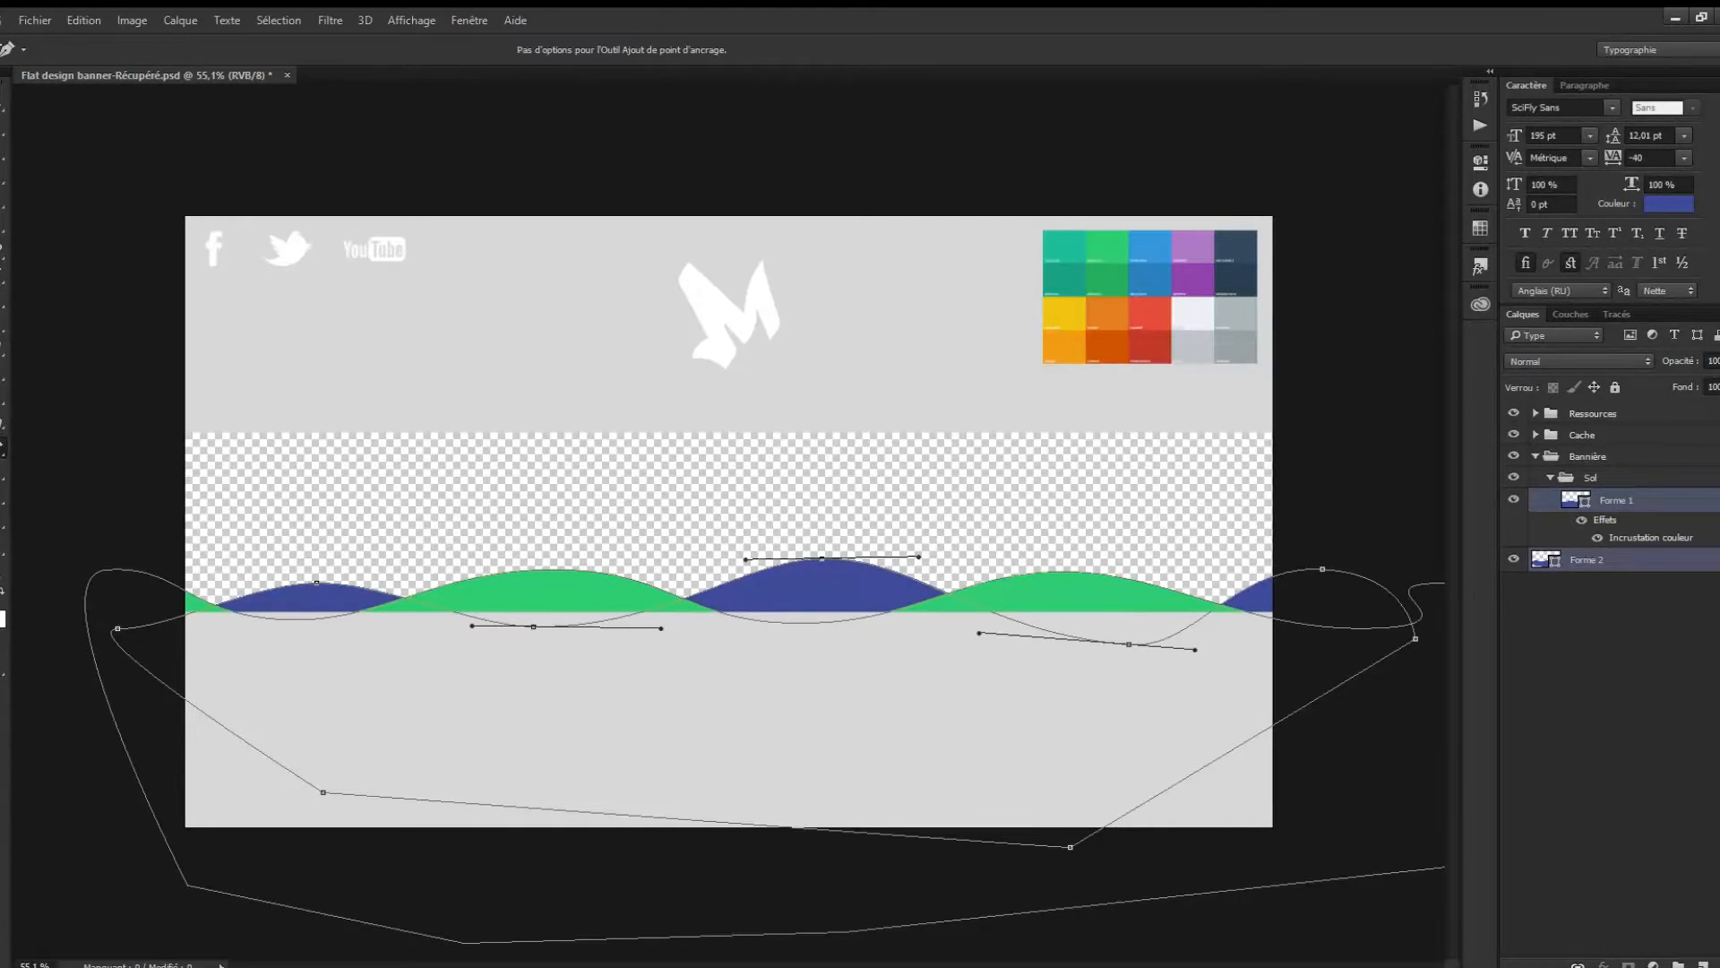
Place Forme 2 inside the Sol group below Forme 1 and give it a Color Overlay in the palette's darker green.
{"action": "left_click", "coordinate": [1613, 560]}
{"action": "left_click_drag", "start_coordinate": [1613, 560], "coordinate": [1612, 545]}
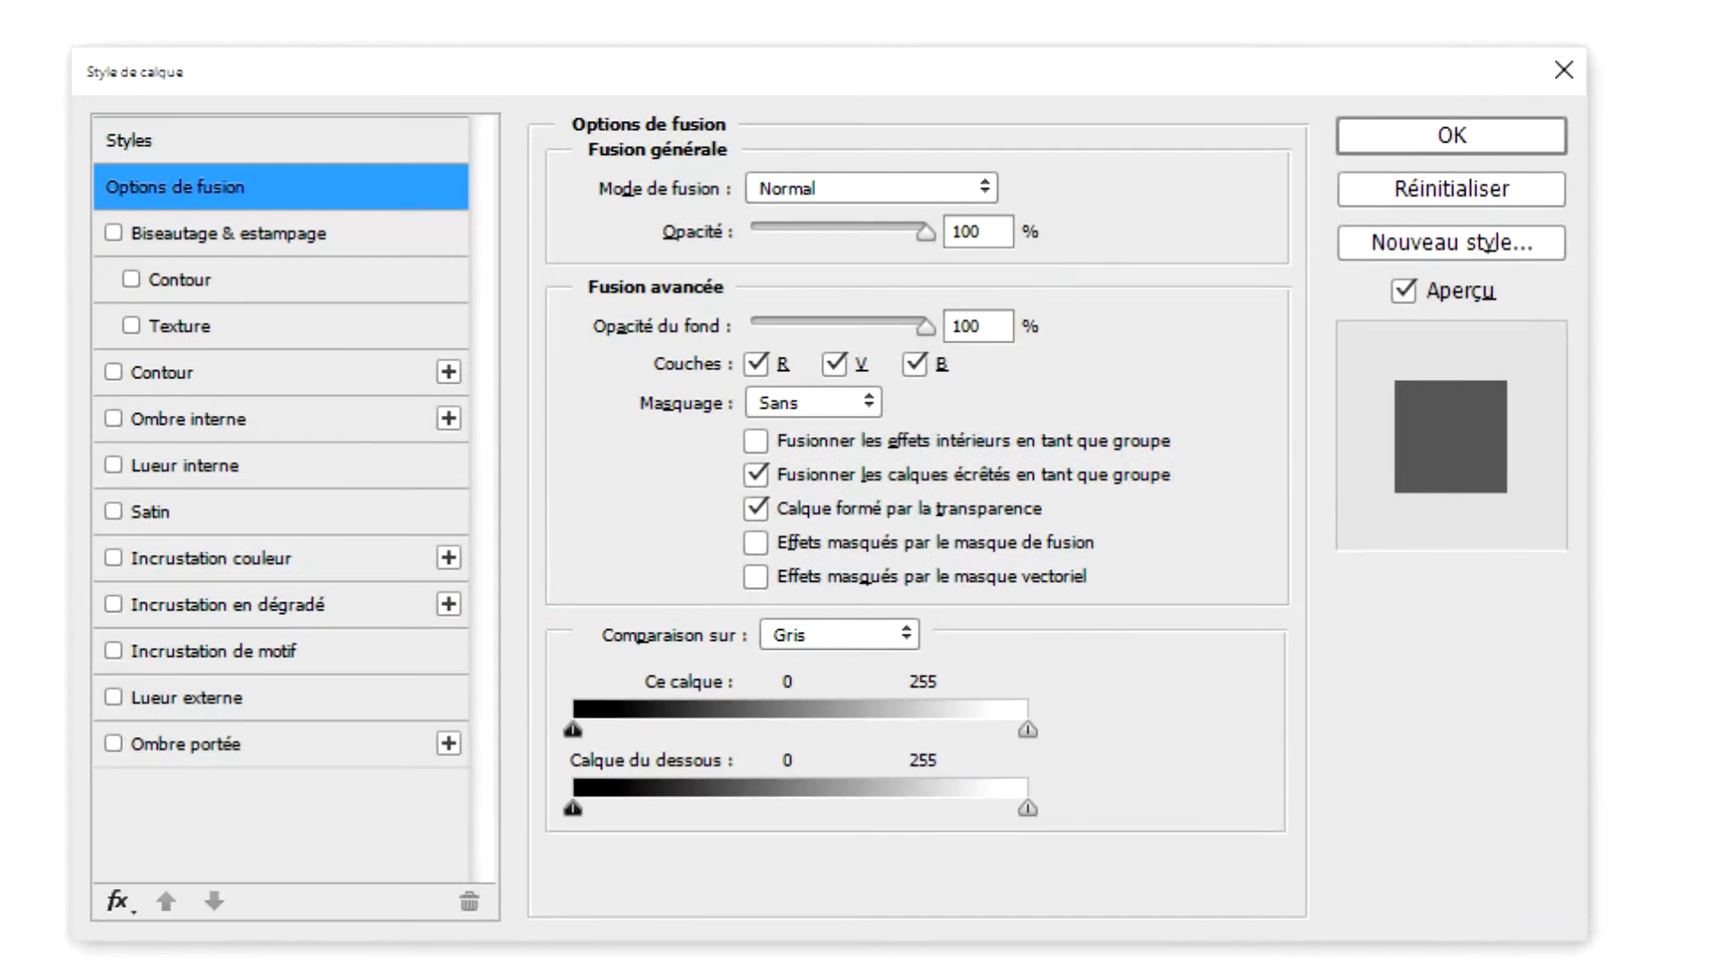
{"action": "left_click", "coordinate": [211, 559]}
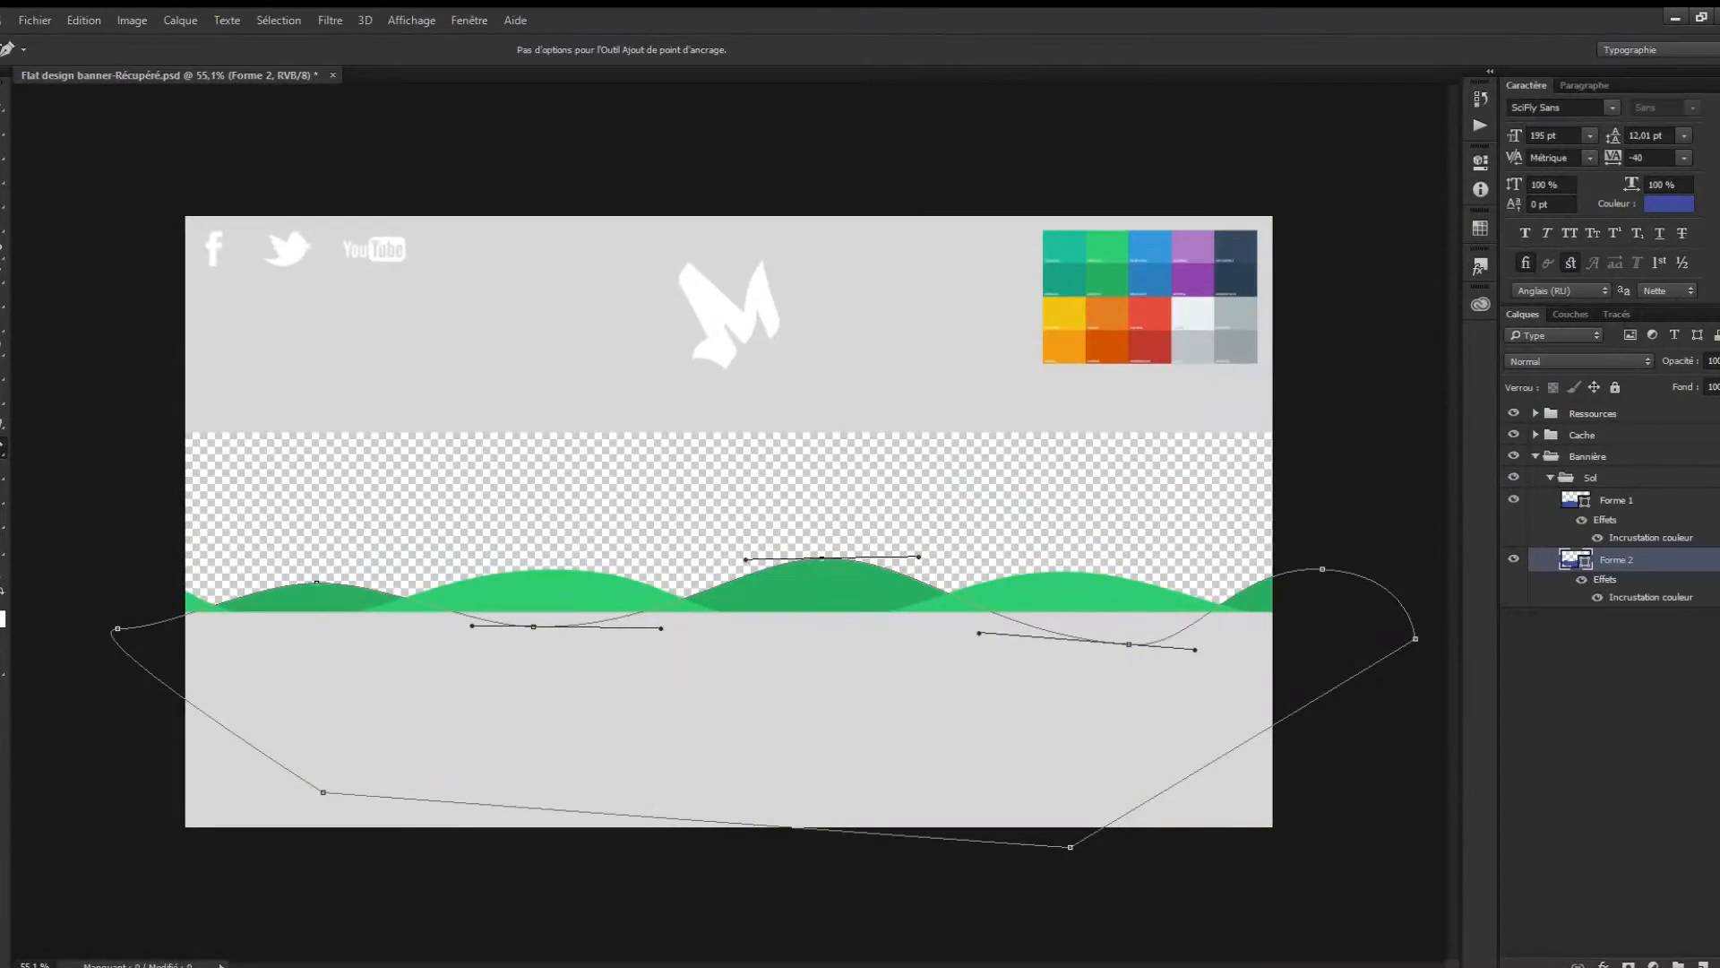
{"action": "key", "text": "v"}
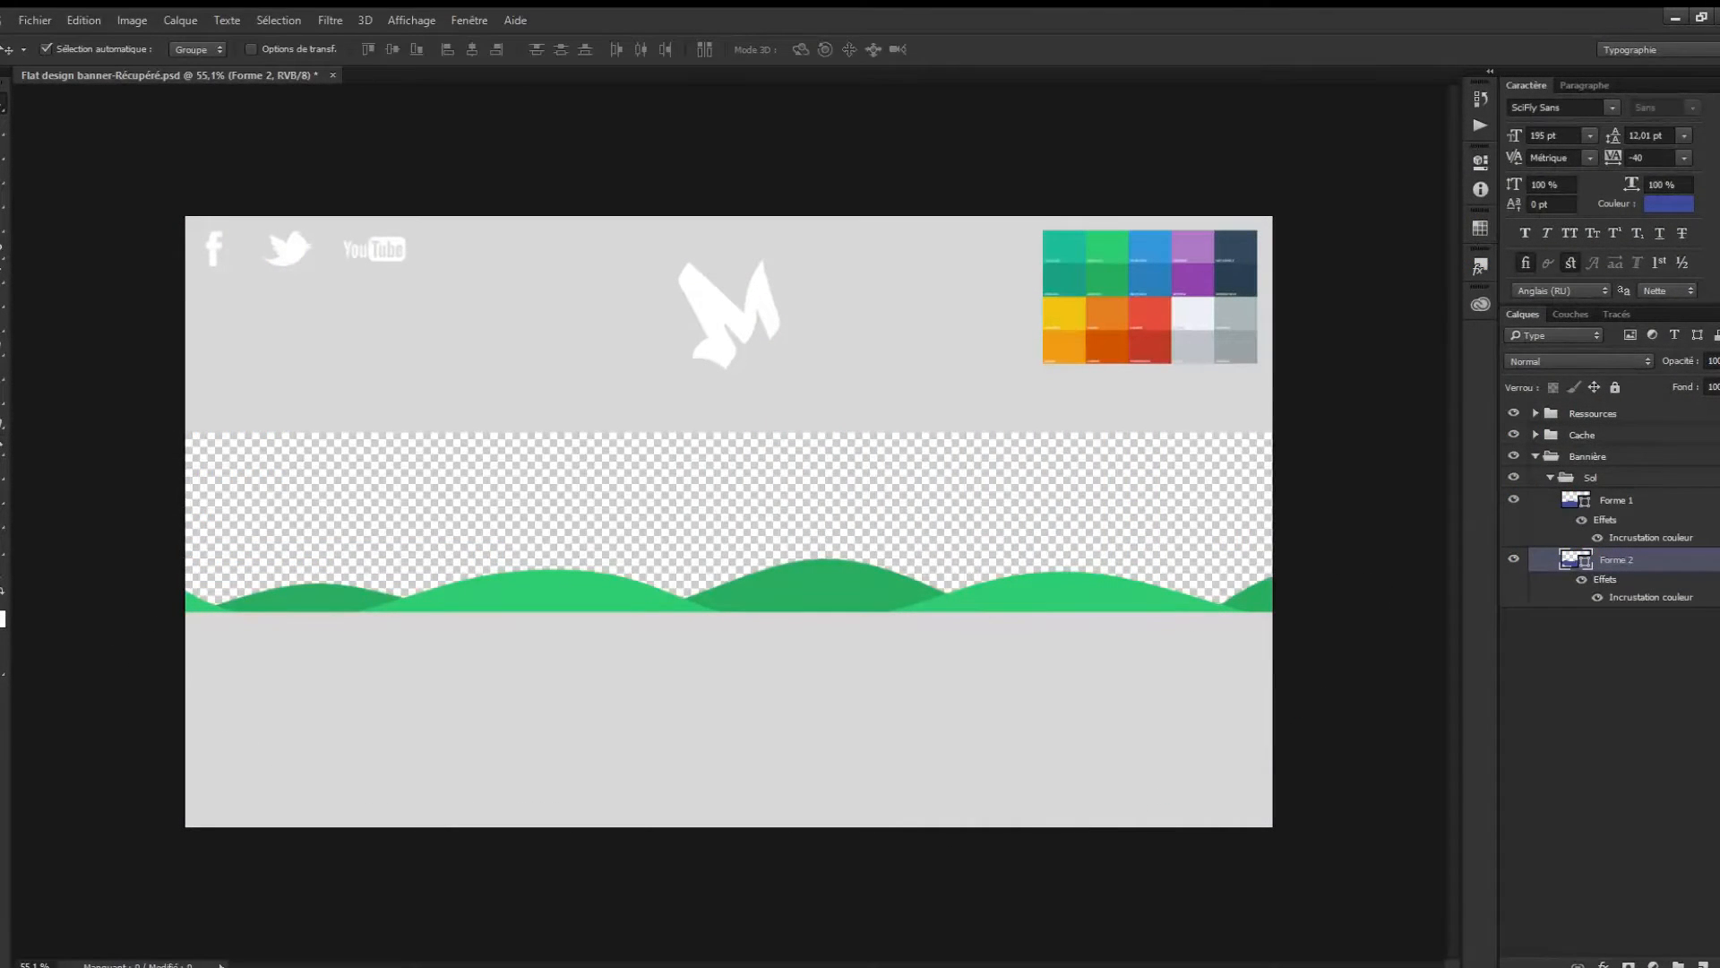
{"action": "left_click", "coordinate": [1591, 478]}
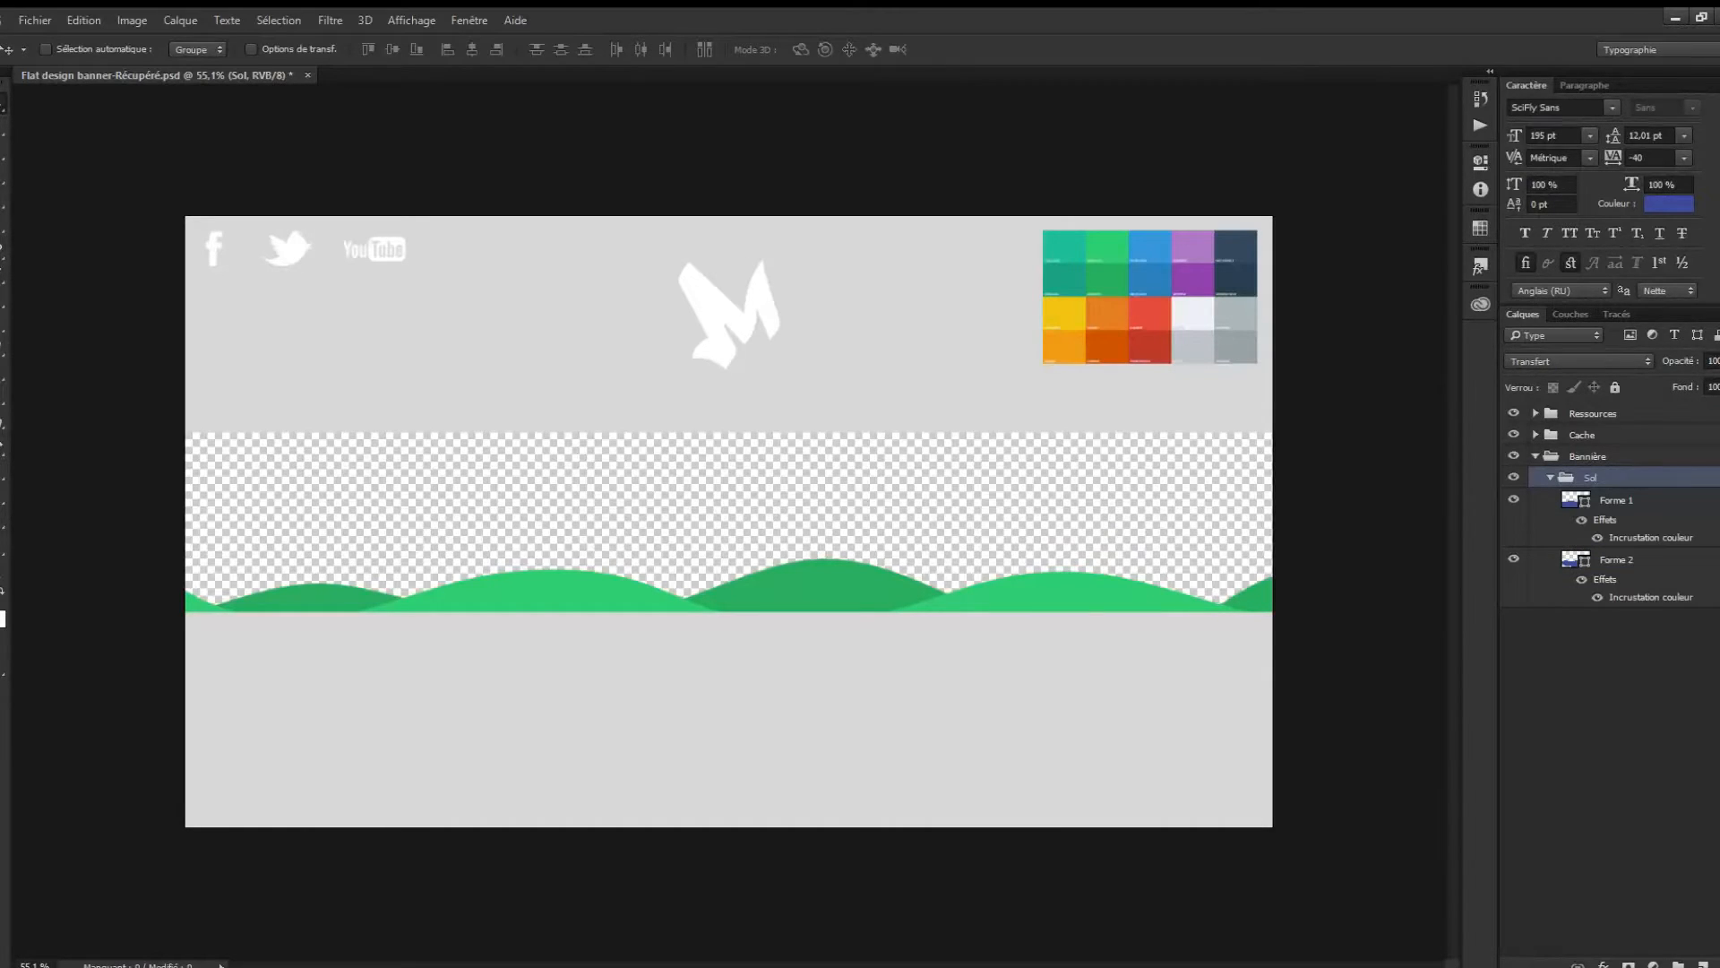
Raise the whole Sol hill group slightly with Free Transform and collapse the group.
{"action": "key", "text": "ctrl+t"}
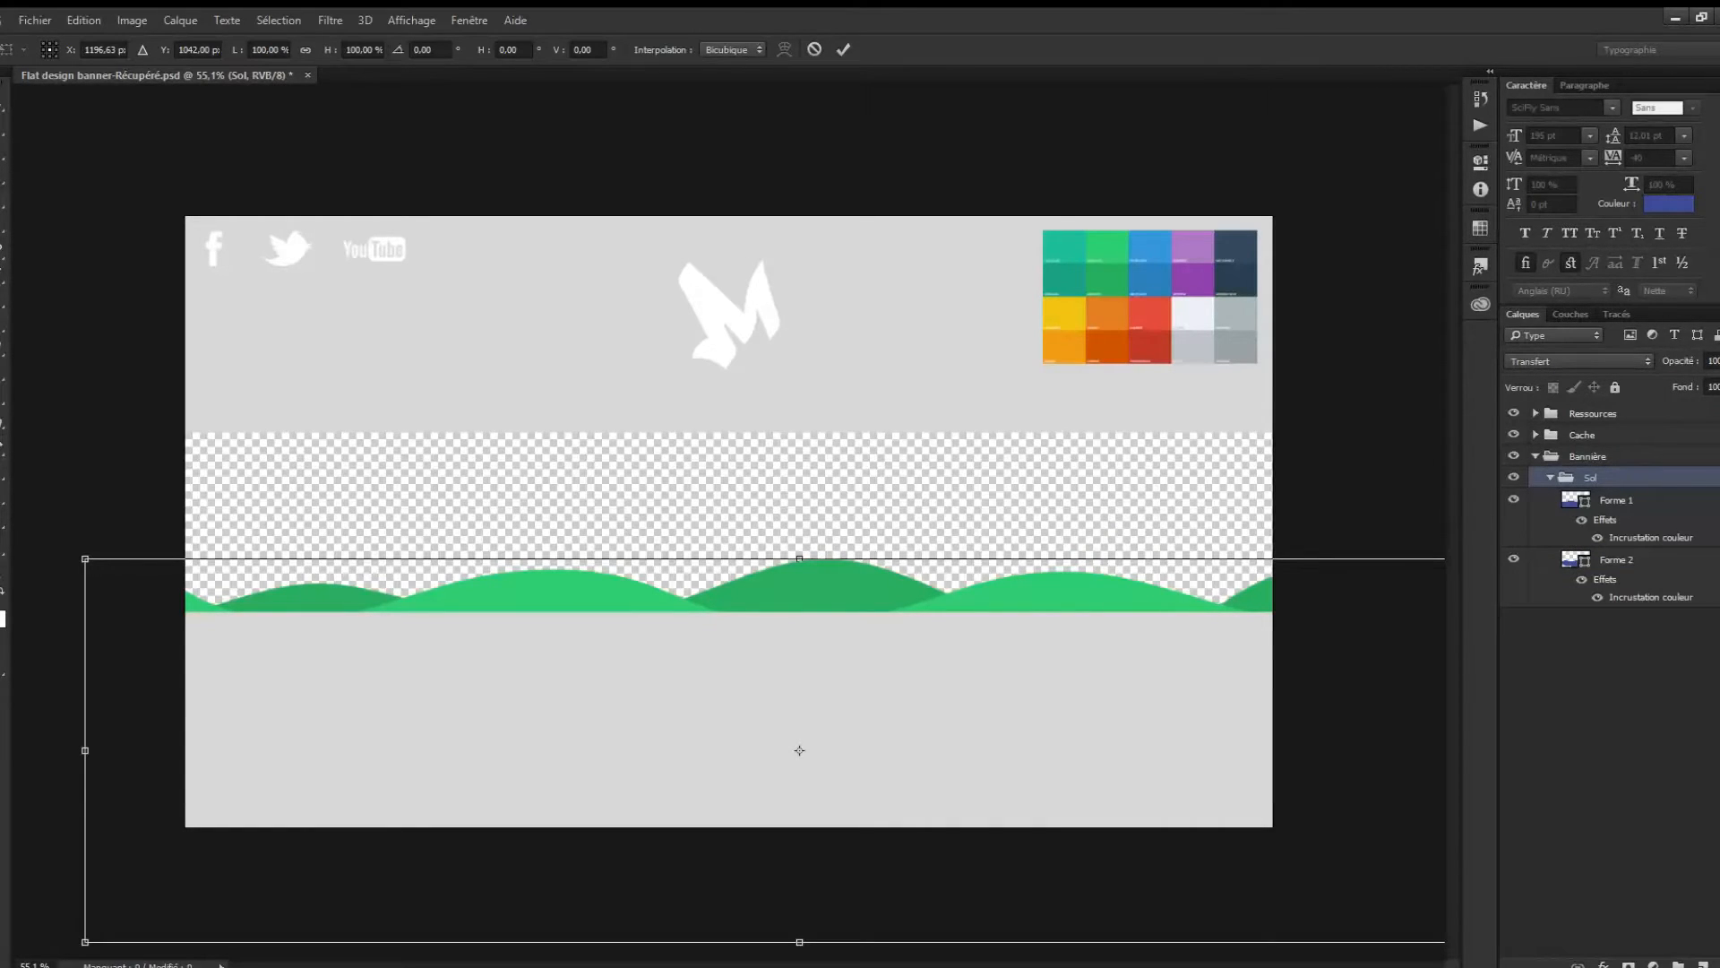
{"action": "left_click_drag", "start_coordinate": [799, 591], "coordinate": [800, 576]}
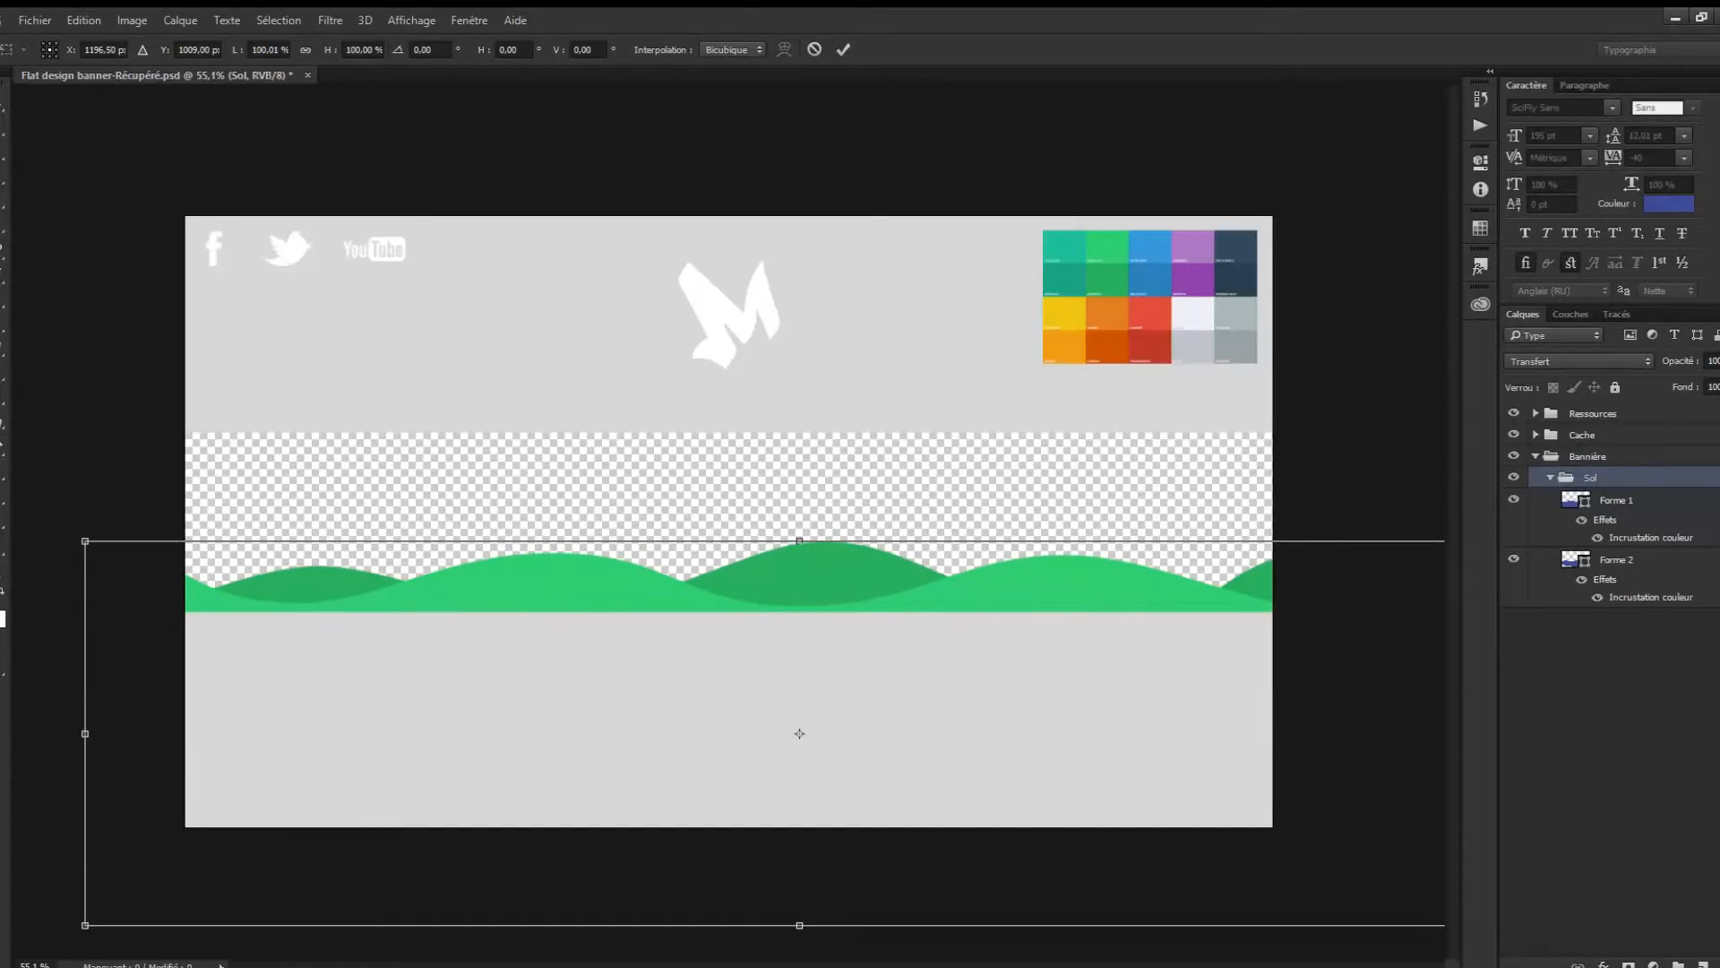
{"action": "key", "text": "Return"}
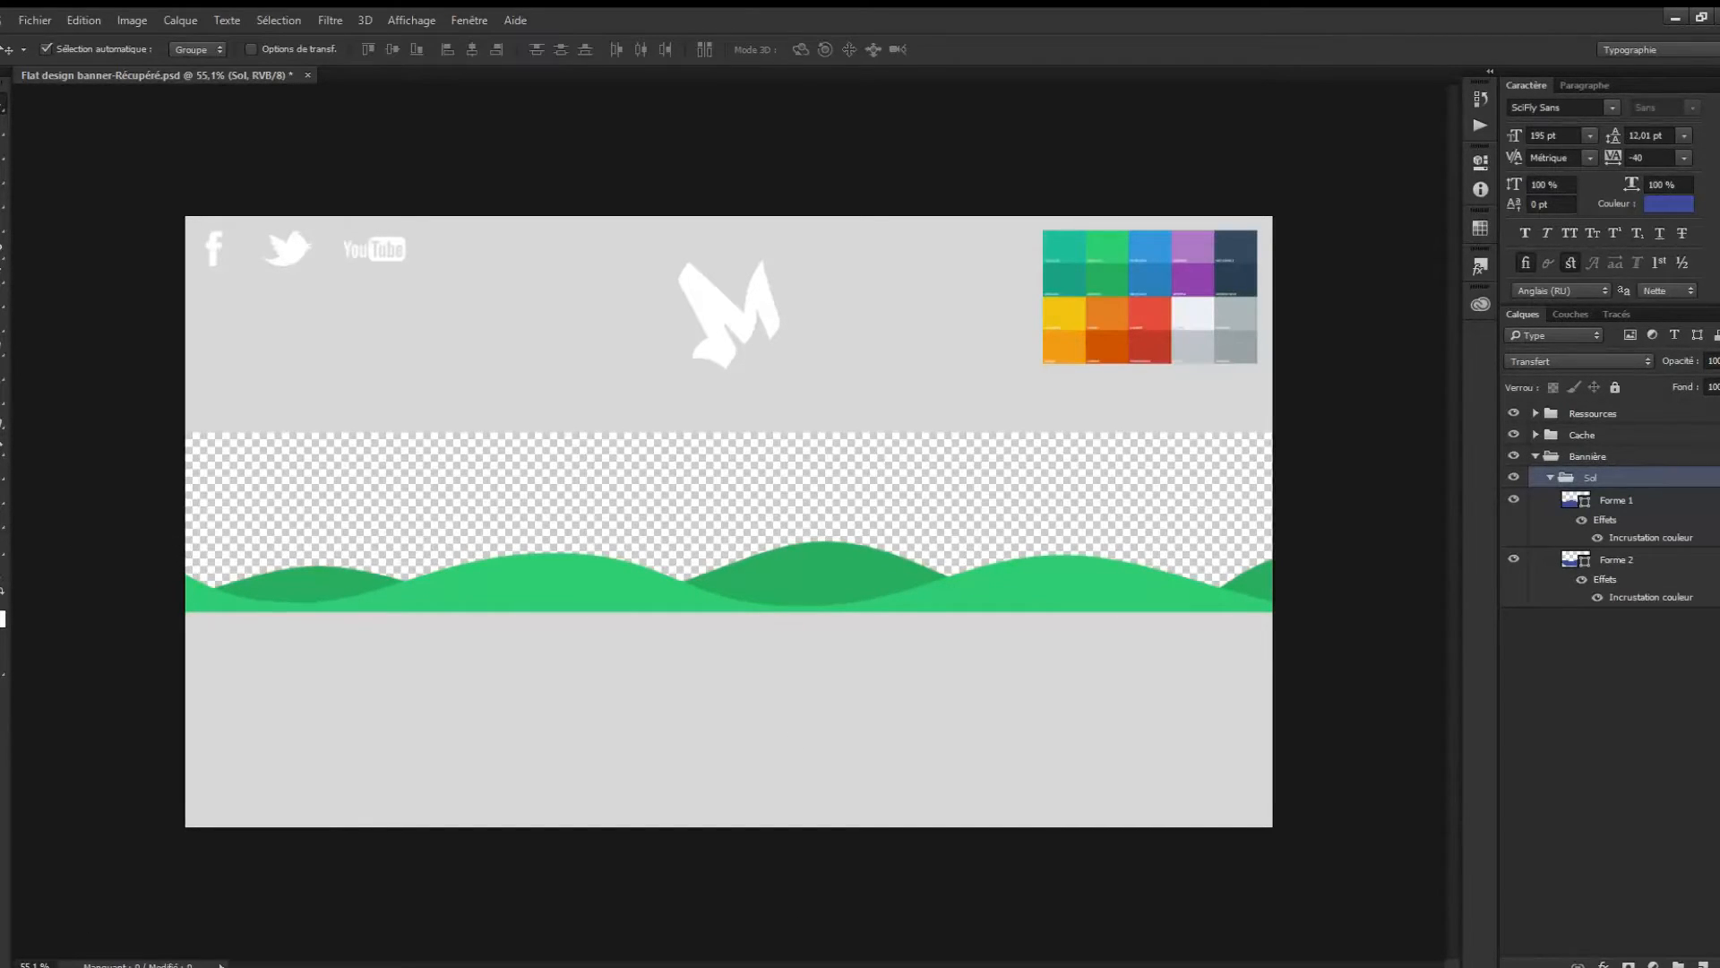
{"action": "left_click", "coordinate": [1550, 478]}
{"action": "left_click", "coordinate": [1604, 699]}
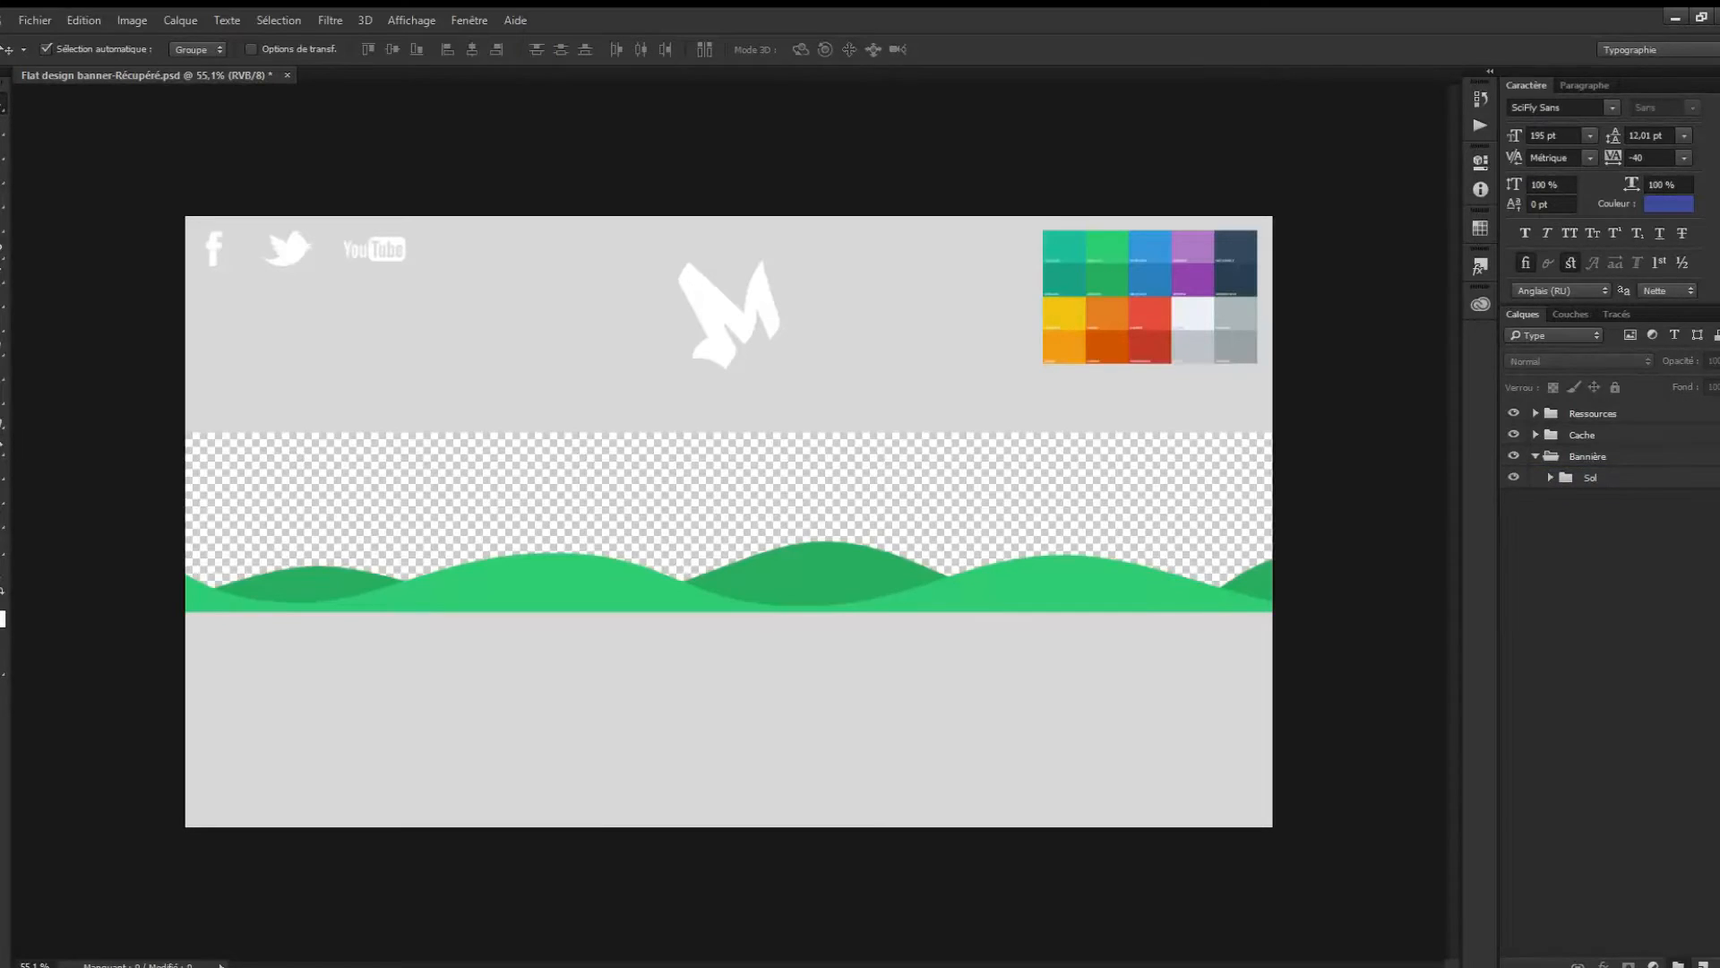
Create a layer group named Montagnes inside the Bannière group, above Sol.
{"action": "left_click", "coordinate": [1678, 964]}
{"action": "left_click_drag", "start_coordinate": [1590, 414], "coordinate": [1601, 486]}
{"action": "double_click", "coordinate": [1605, 478]}
{"action": "type", "text": "M"}
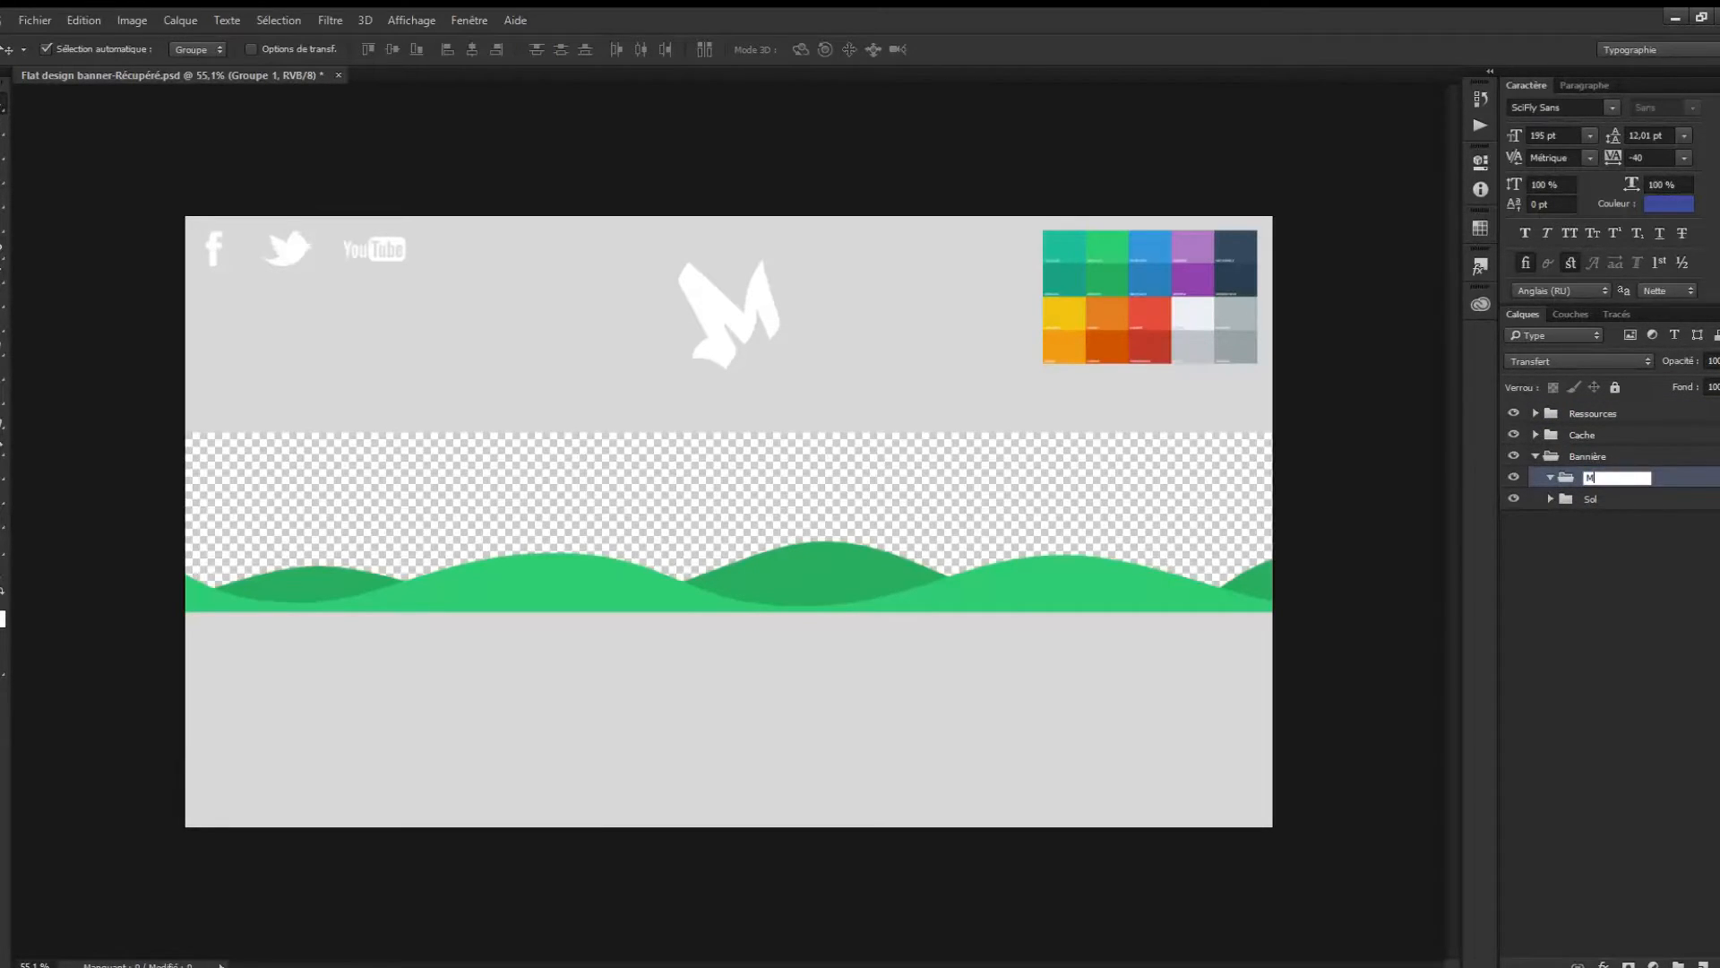
{"action": "type", "text": "ontagnes"}
{"action": "key", "text": "Return"}
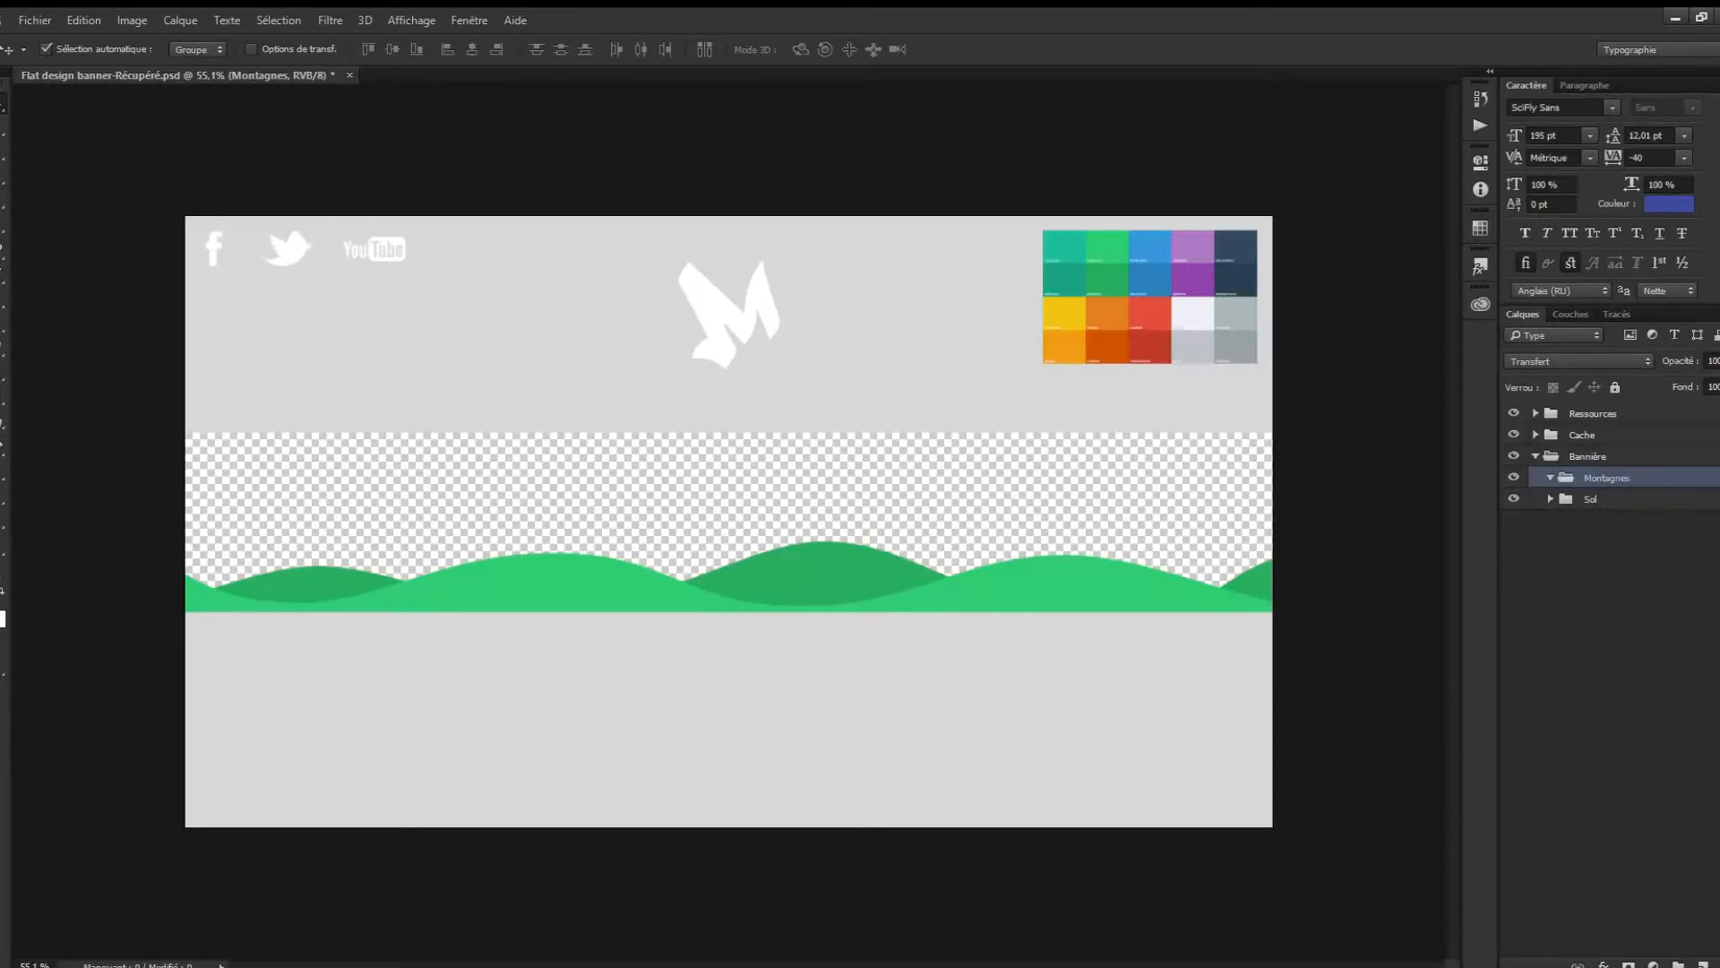
Draw a closed jagged shape with the Pen tool, forming seven pointed mountain peaks across the full banner width.
{"action": "left_click", "coordinate": [3, 447]}
{"action": "key", "text": "p"}
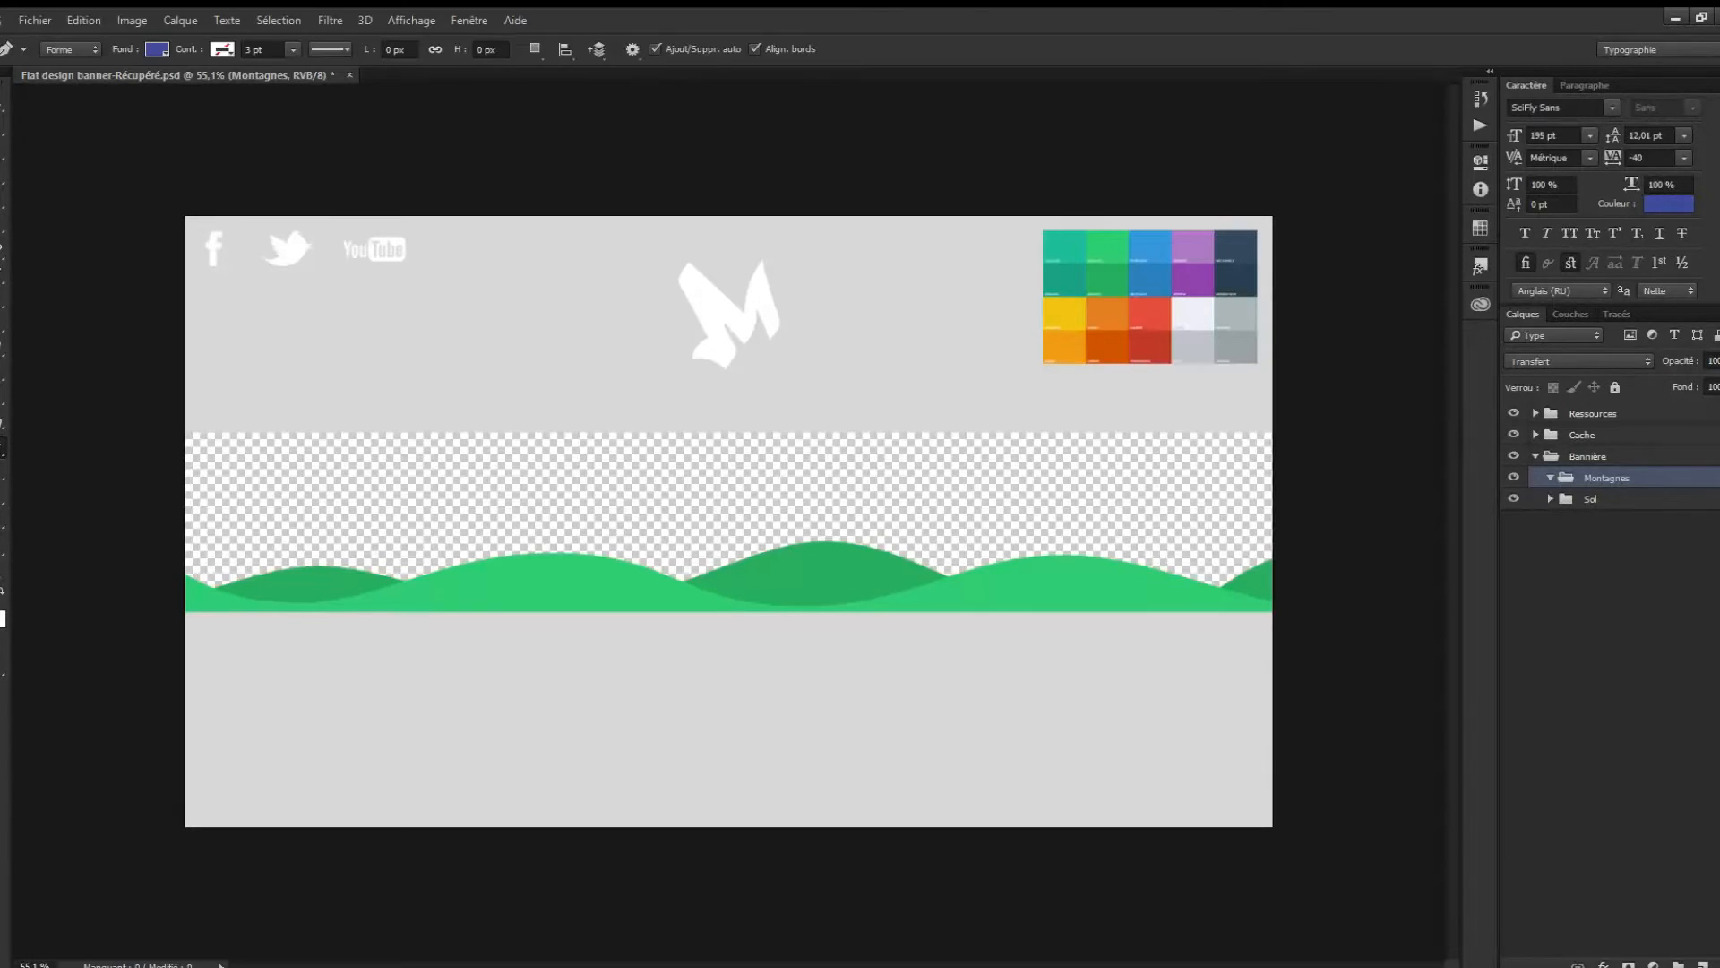
{"action": "left_click", "coordinate": [183, 634]}
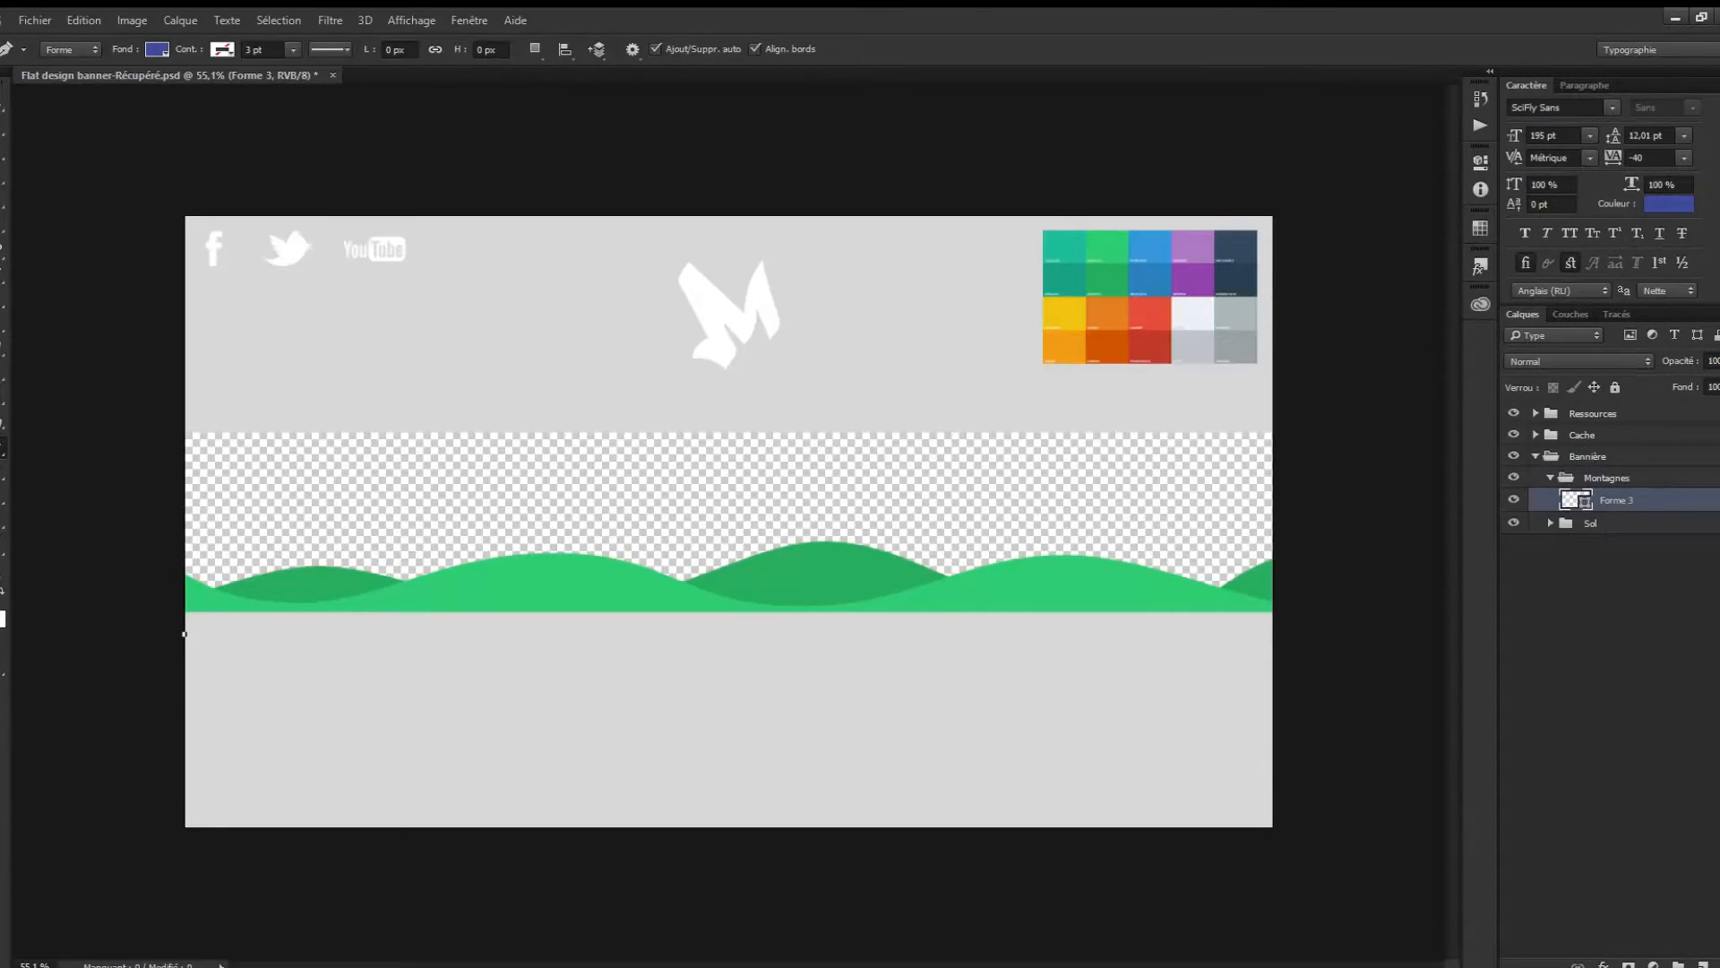
{"action": "left_click", "coordinate": [258, 467]}
{"action": "left_click", "coordinate": [296, 644]}
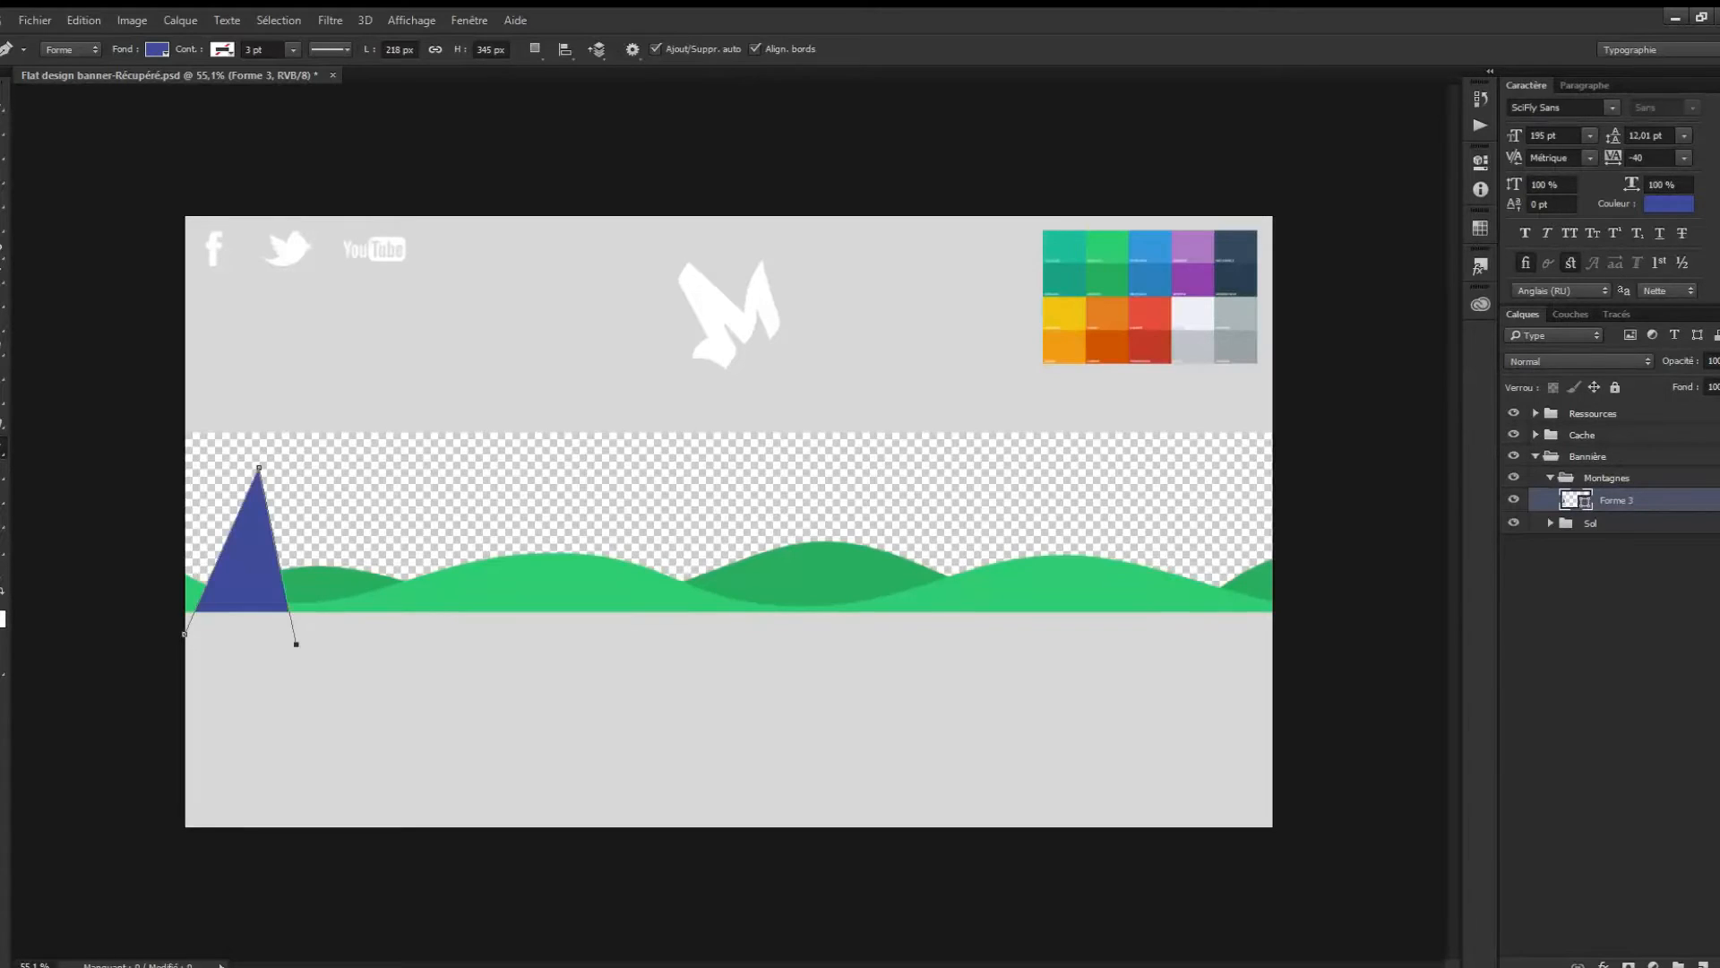
{"action": "left_click", "coordinate": [362, 465]}
{"action": "left_click", "coordinate": [401, 693]}
{"action": "left_click", "coordinate": [548, 469]}
{"action": "left_click", "coordinate": [623, 699]}
{"action": "left_click", "coordinate": [690, 458]}
{"action": "left_click", "coordinate": [847, 682]}
{"action": "left_click", "coordinate": [869, 497]}
{"action": "left_click", "coordinate": [106, 673]}
{"action": "left_click", "coordinate": [182, 635]}
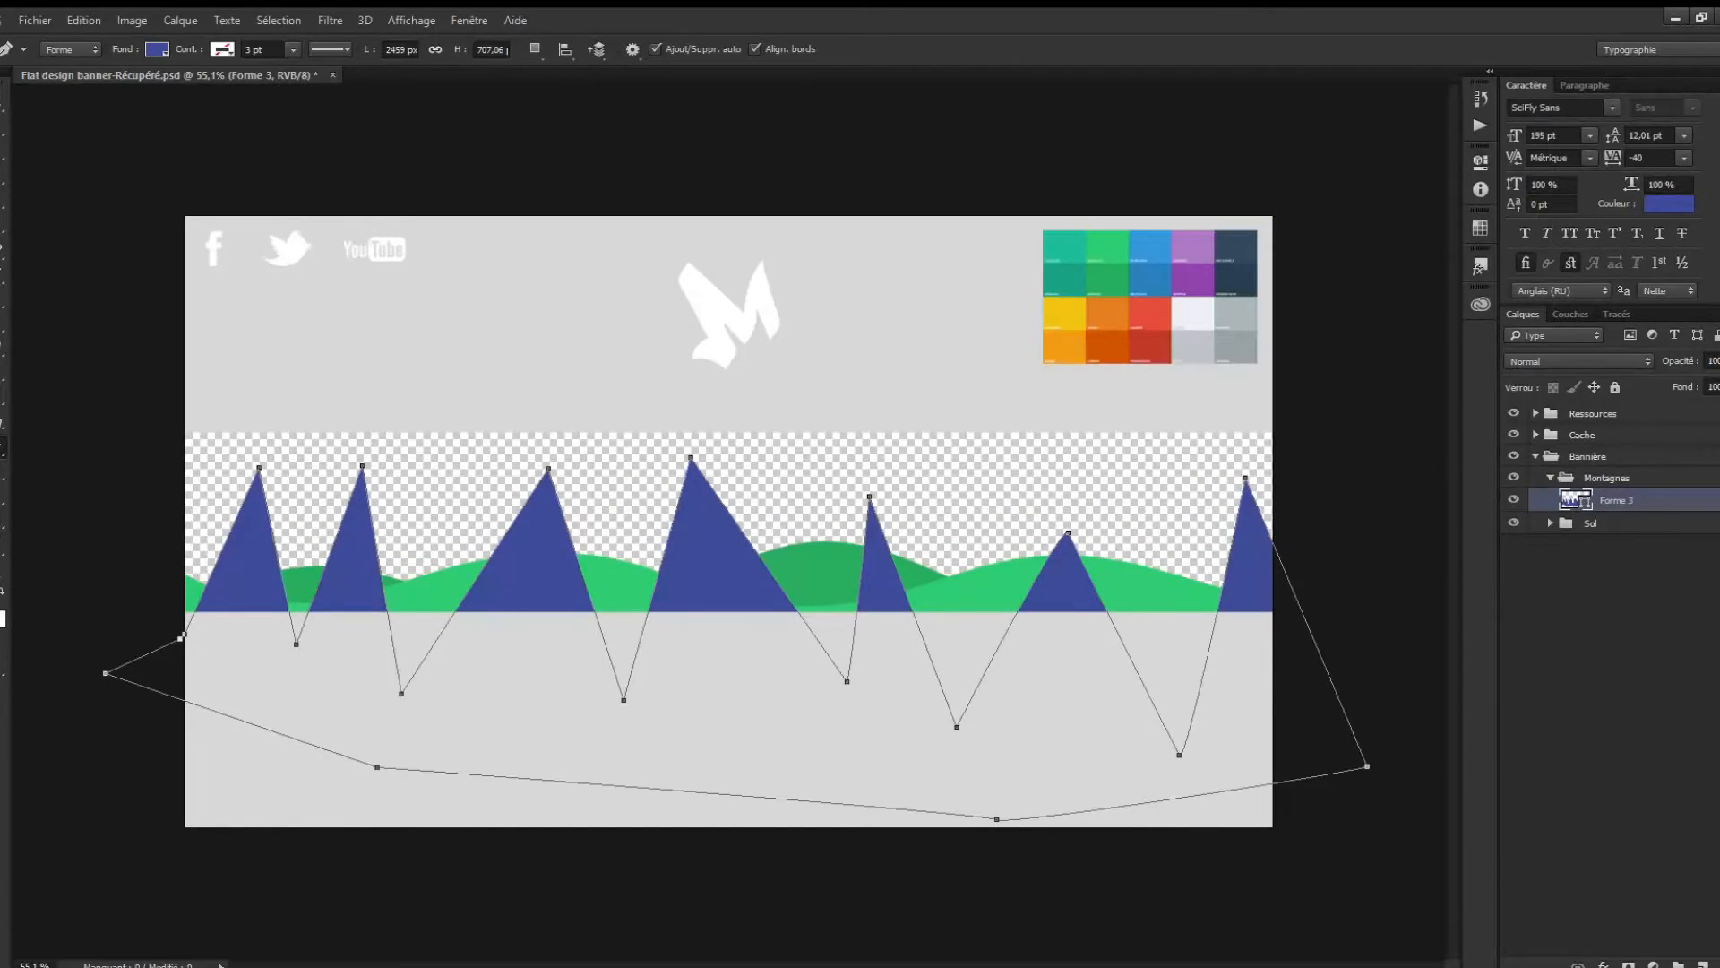
Move the Montagnes group below the Sol group so the mountains stand behind the hills, and expand it.
{"action": "key", "text": "v"}
{"action": "left_click_drag", "start_coordinate": [1606, 478], "coordinate": [1604, 535]}
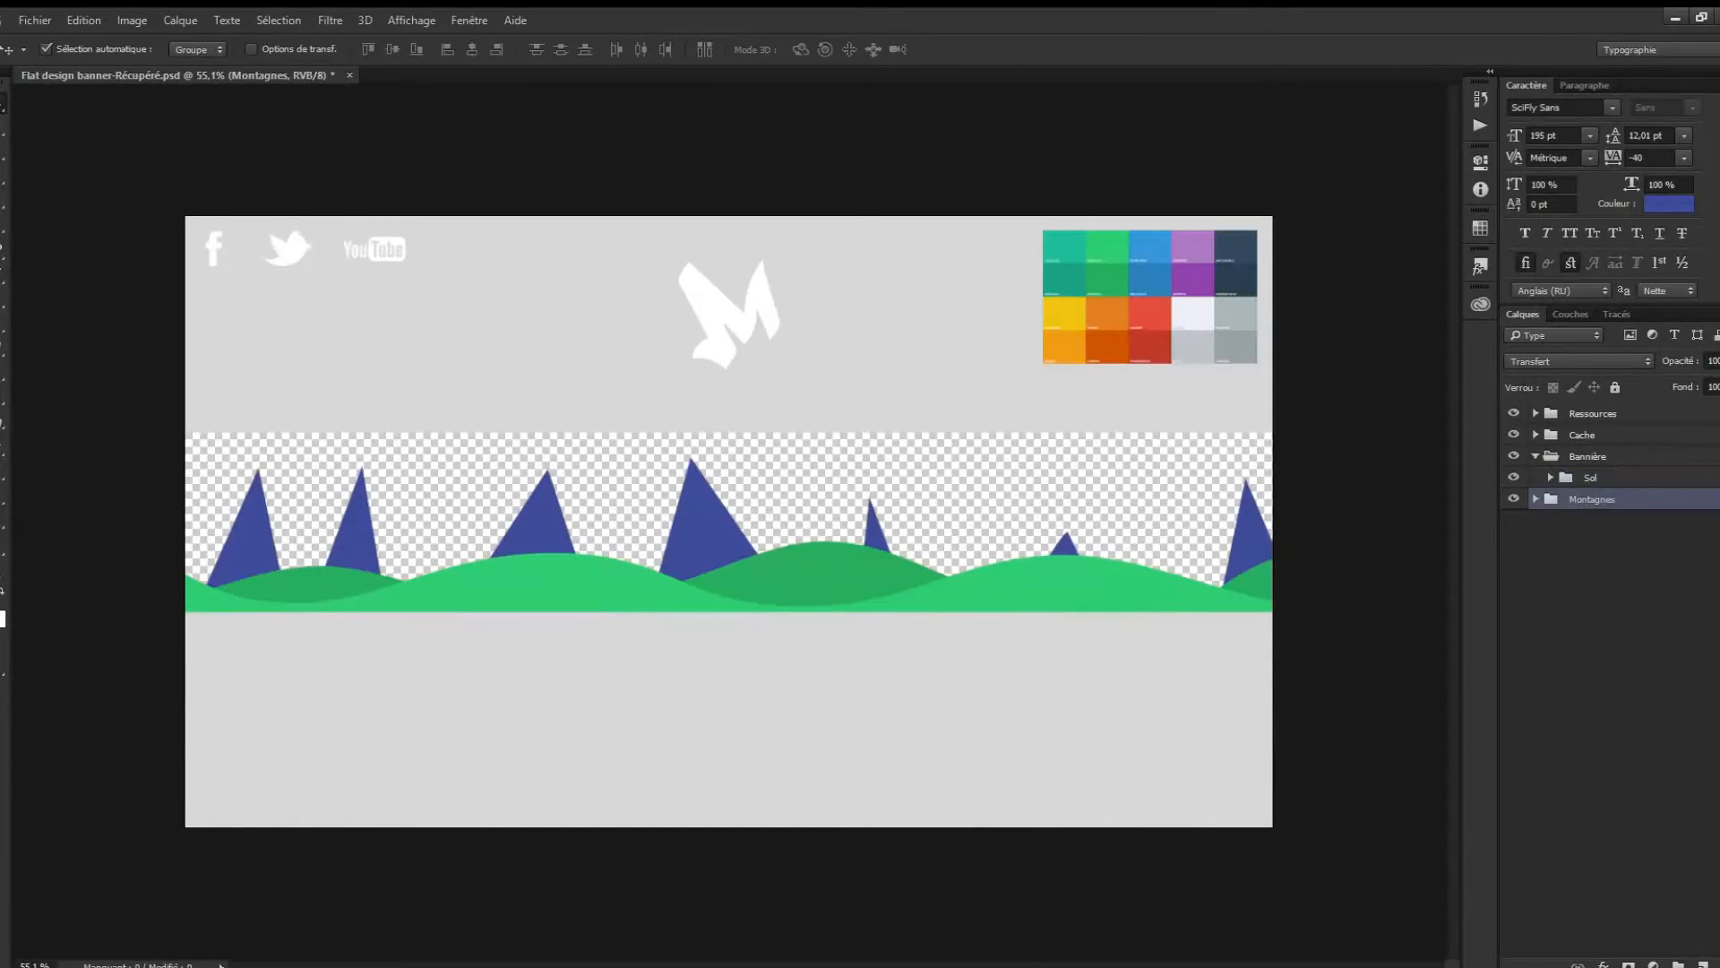
{"action": "left_click", "coordinate": [1535, 499]}
Raise the valley points of the Forme 3 mountain shape to just behind the hills, widening the peaks.
{"action": "left_click", "coordinate": [1602, 521]}
{"action": "key", "text": "p"}
{"action": "right_click", "coordinate": [3, 448]}
{"action": "left_click", "coordinate": [90, 488]}
{"action": "left_click_drag", "start_coordinate": [296, 643], "coordinate": [299, 602]}
{"action": "left_click_drag", "start_coordinate": [401, 693], "coordinate": [436, 607]}
{"action": "left_click_drag", "start_coordinate": [623, 699], "coordinate": [609, 608]}
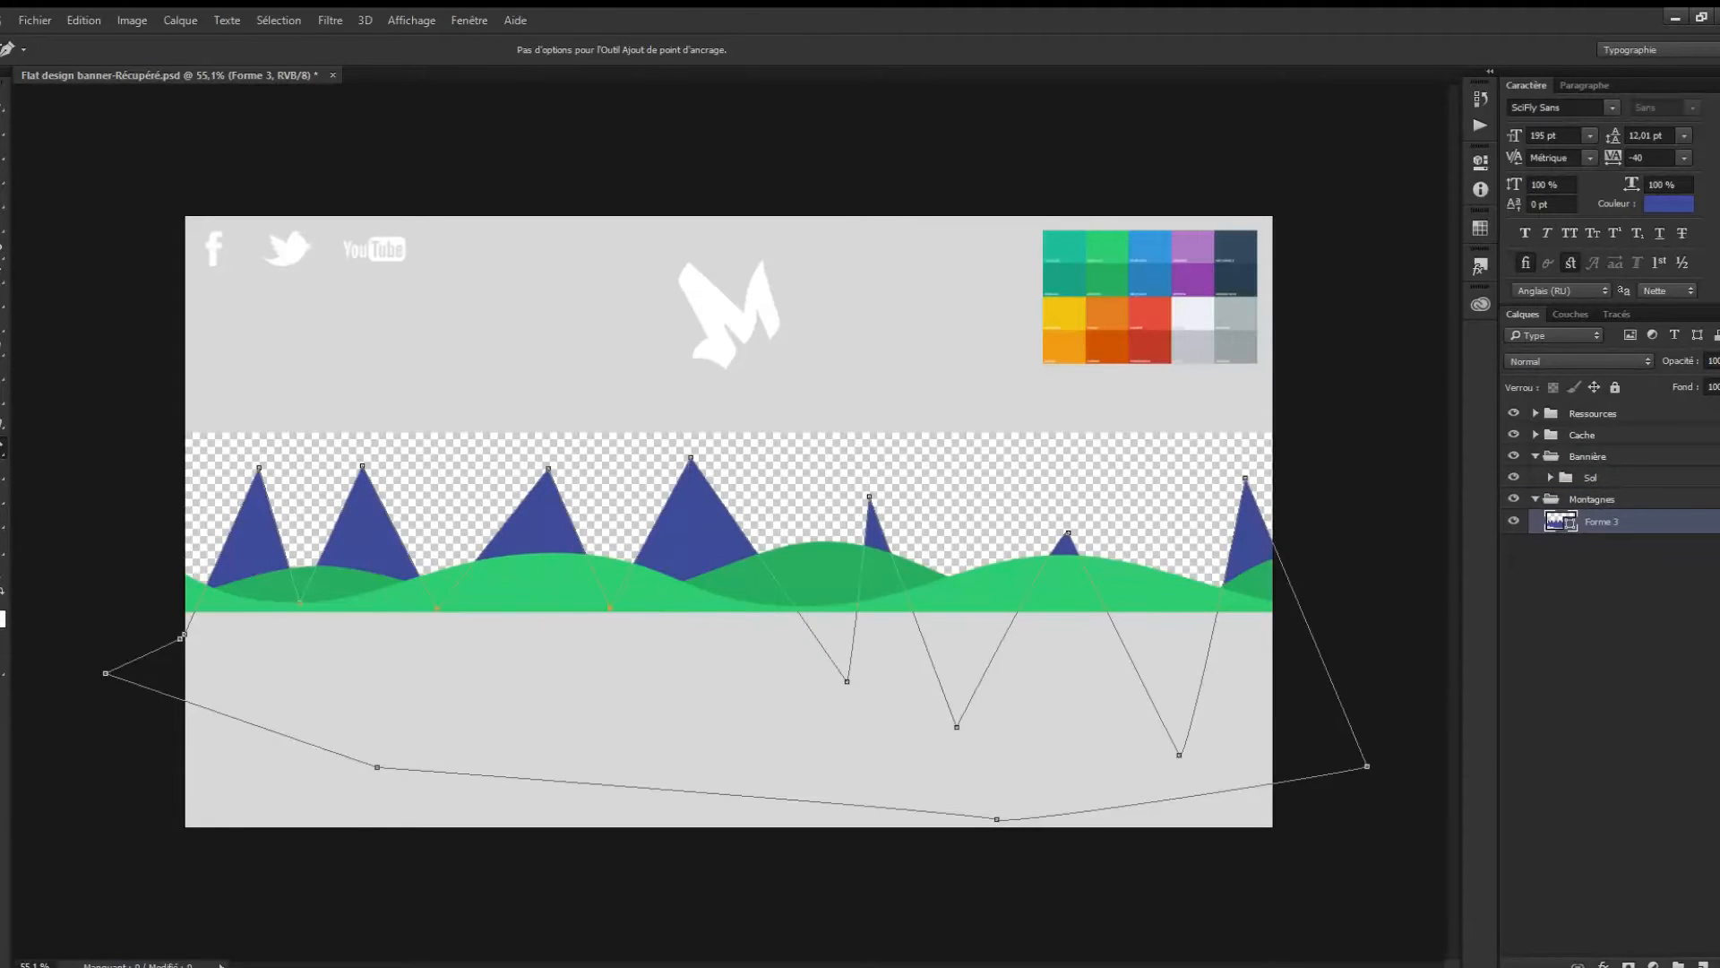
{"action": "left_click_drag", "start_coordinate": [846, 681], "coordinate": [814, 602]}
{"action": "left_click_drag", "start_coordinate": [957, 727], "coordinate": [966, 598]}
{"action": "left_click_drag", "start_coordinate": [1179, 755], "coordinate": [1155, 602]}
Refine the Forme 3 mountains by raising the lower peaks, shifting the peaks sideways and adjusting the valley points.
{"action": "left_click_drag", "start_coordinate": [1068, 532], "coordinate": [1060, 491]}
{"action": "left_click_drag", "start_coordinate": [690, 458], "coordinate": [717, 451]}
{"action": "left_click_drag", "start_coordinate": [609, 608], "coordinate": [613, 591]}
{"action": "left_click_drag", "start_coordinate": [814, 601], "coordinate": [816, 579]}
{"action": "left_click_drag", "start_coordinate": [548, 469], "coordinate": [553, 452]}
{"action": "left_click_drag", "start_coordinate": [869, 497], "coordinate": [879, 459]}
{"action": "left_click_drag", "start_coordinate": [1061, 491], "coordinate": [1059, 455]}
{"action": "scroll", "coordinate": [1061, 455], "scroll_direction": "up", "scroll_amount": 20}
{"action": "left_click_drag", "start_coordinate": [899, 371], "coordinate": [1027, 531]}
{"action": "scroll", "coordinate": [1026, 531], "scroll_direction": "down", "scroll_amount": 20}
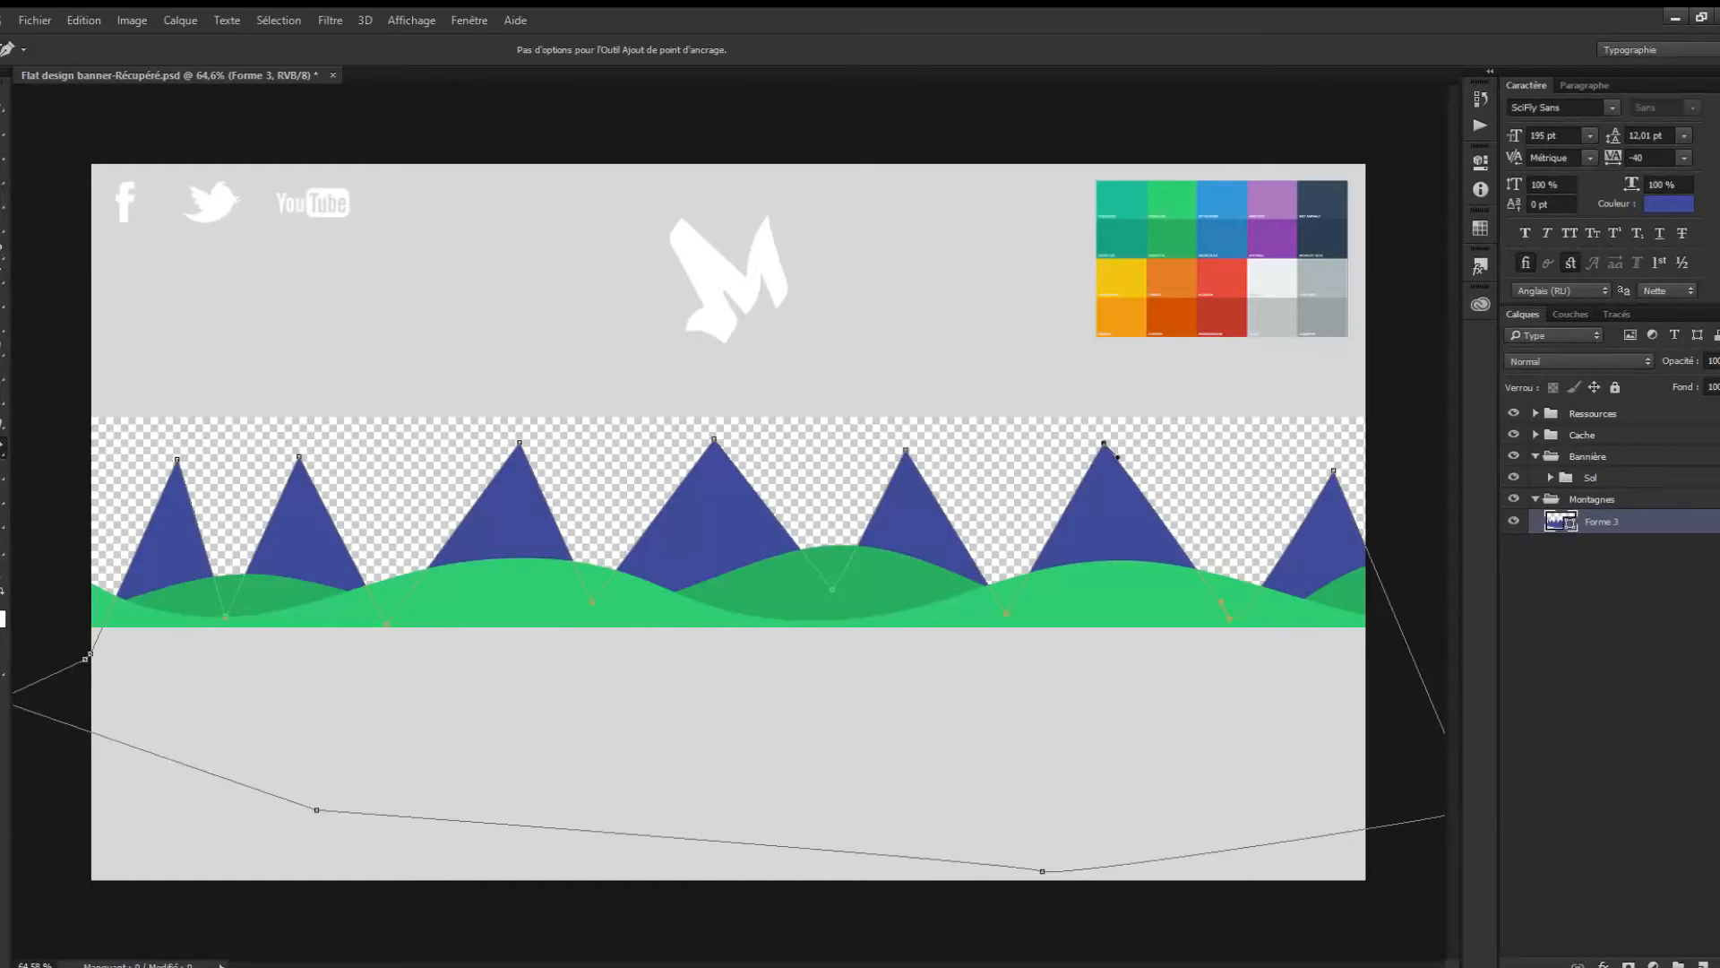
{"action": "left_click_drag", "start_coordinate": [298, 457], "coordinate": [313, 451]}
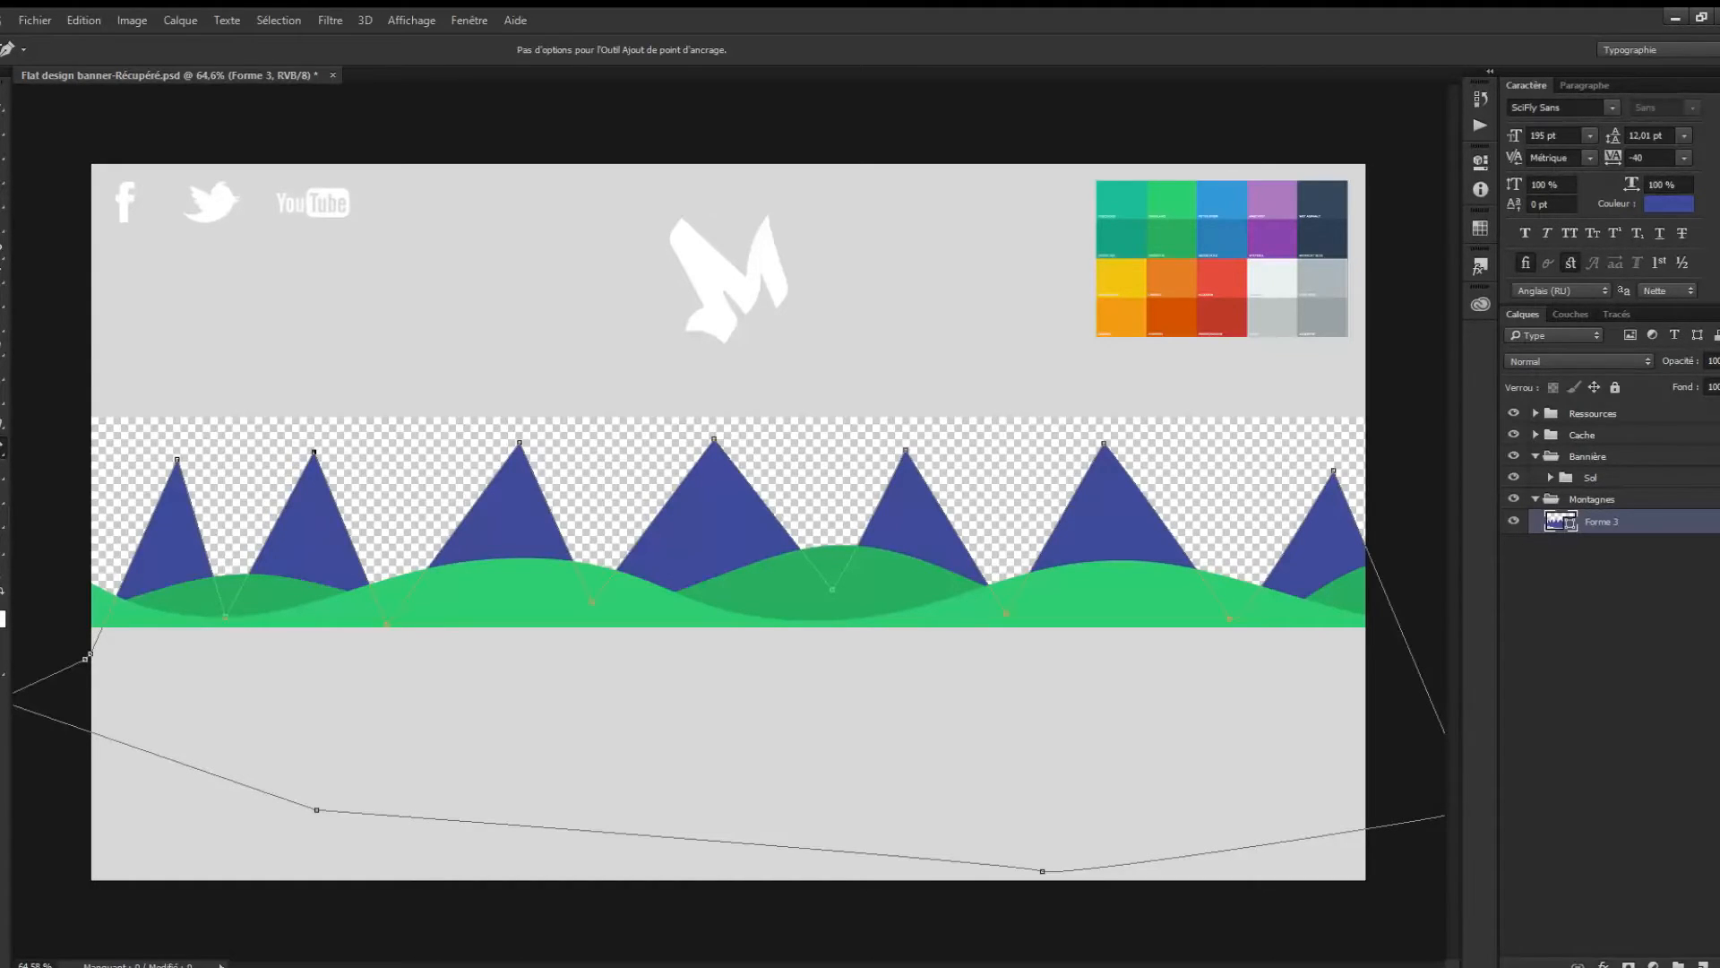
Give the Forme 3 mountain layer a Color Overlay in the lighter of the palette's two dark blue-grays.
{"action": "key", "text": "v"}
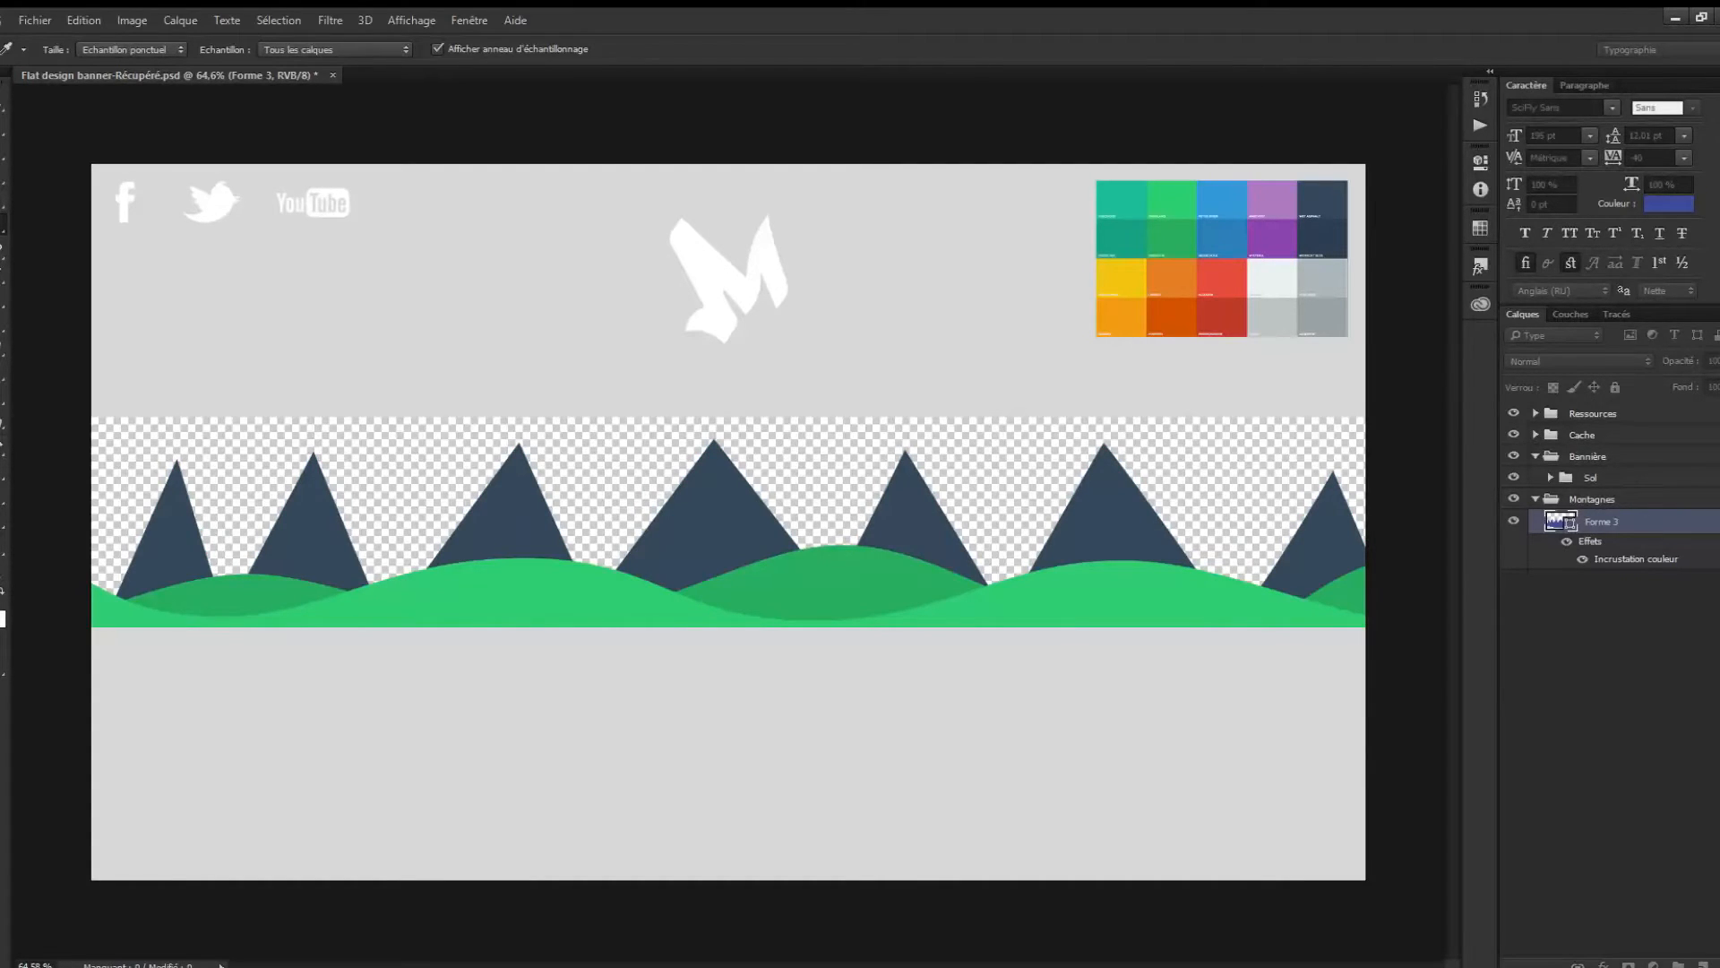
{"action": "key", "text": "v"}
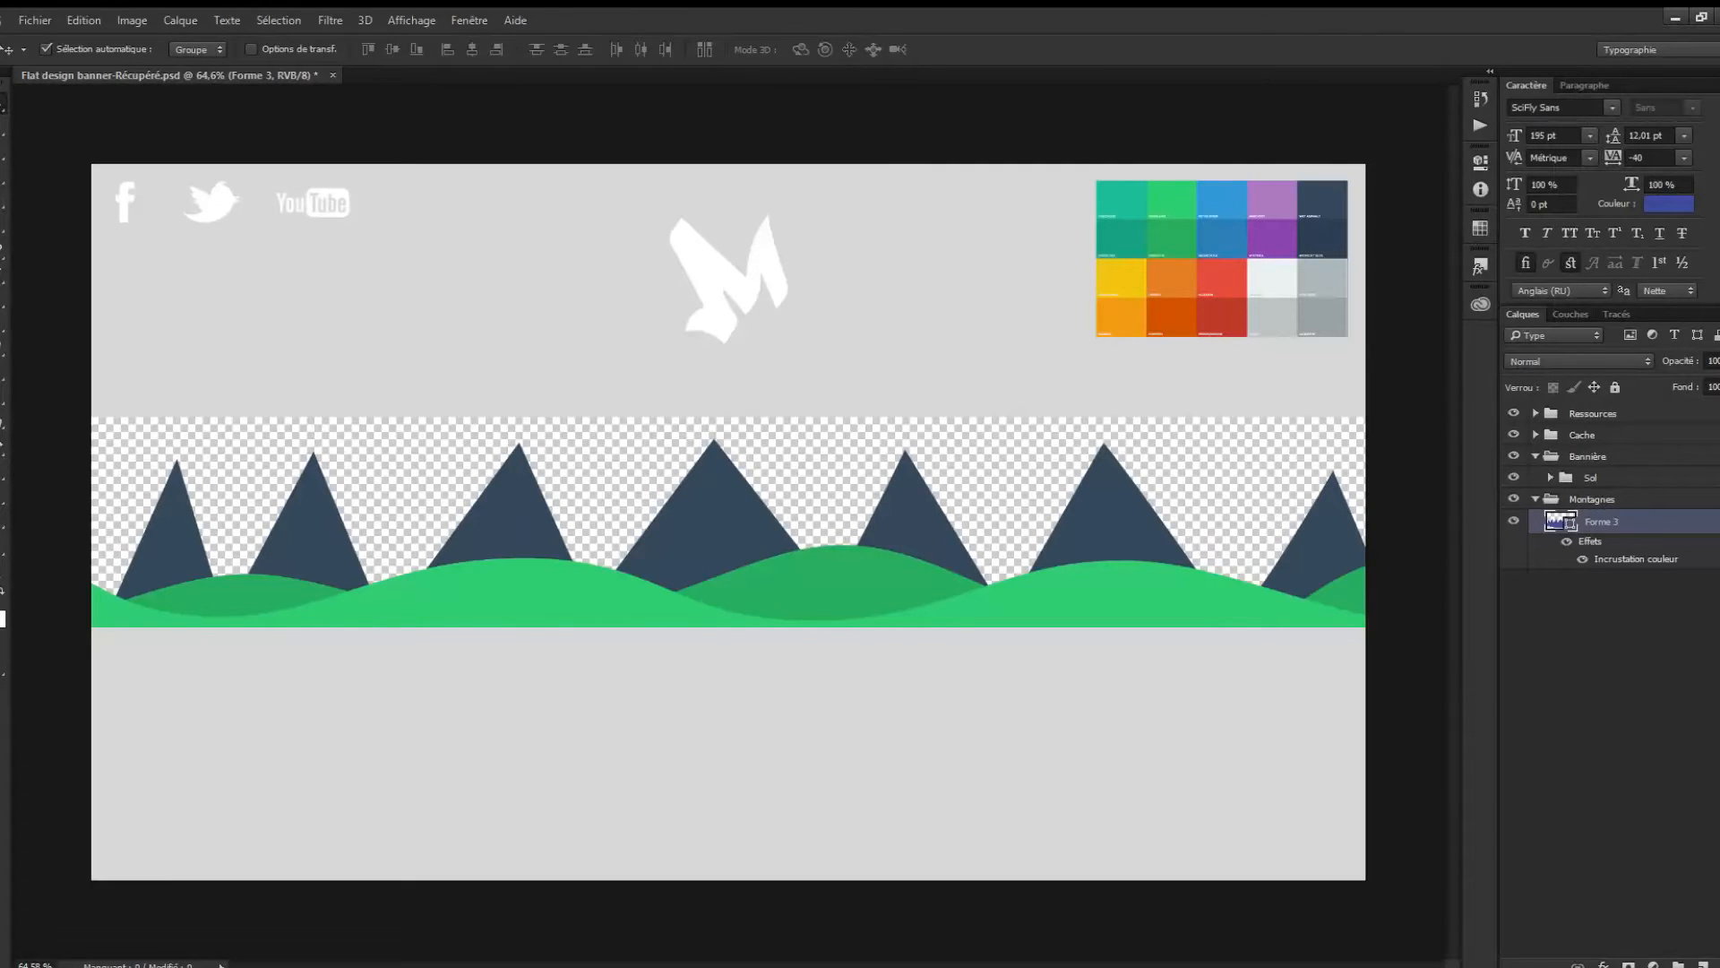
{"action": "left_click", "coordinate": [1703, 964]}
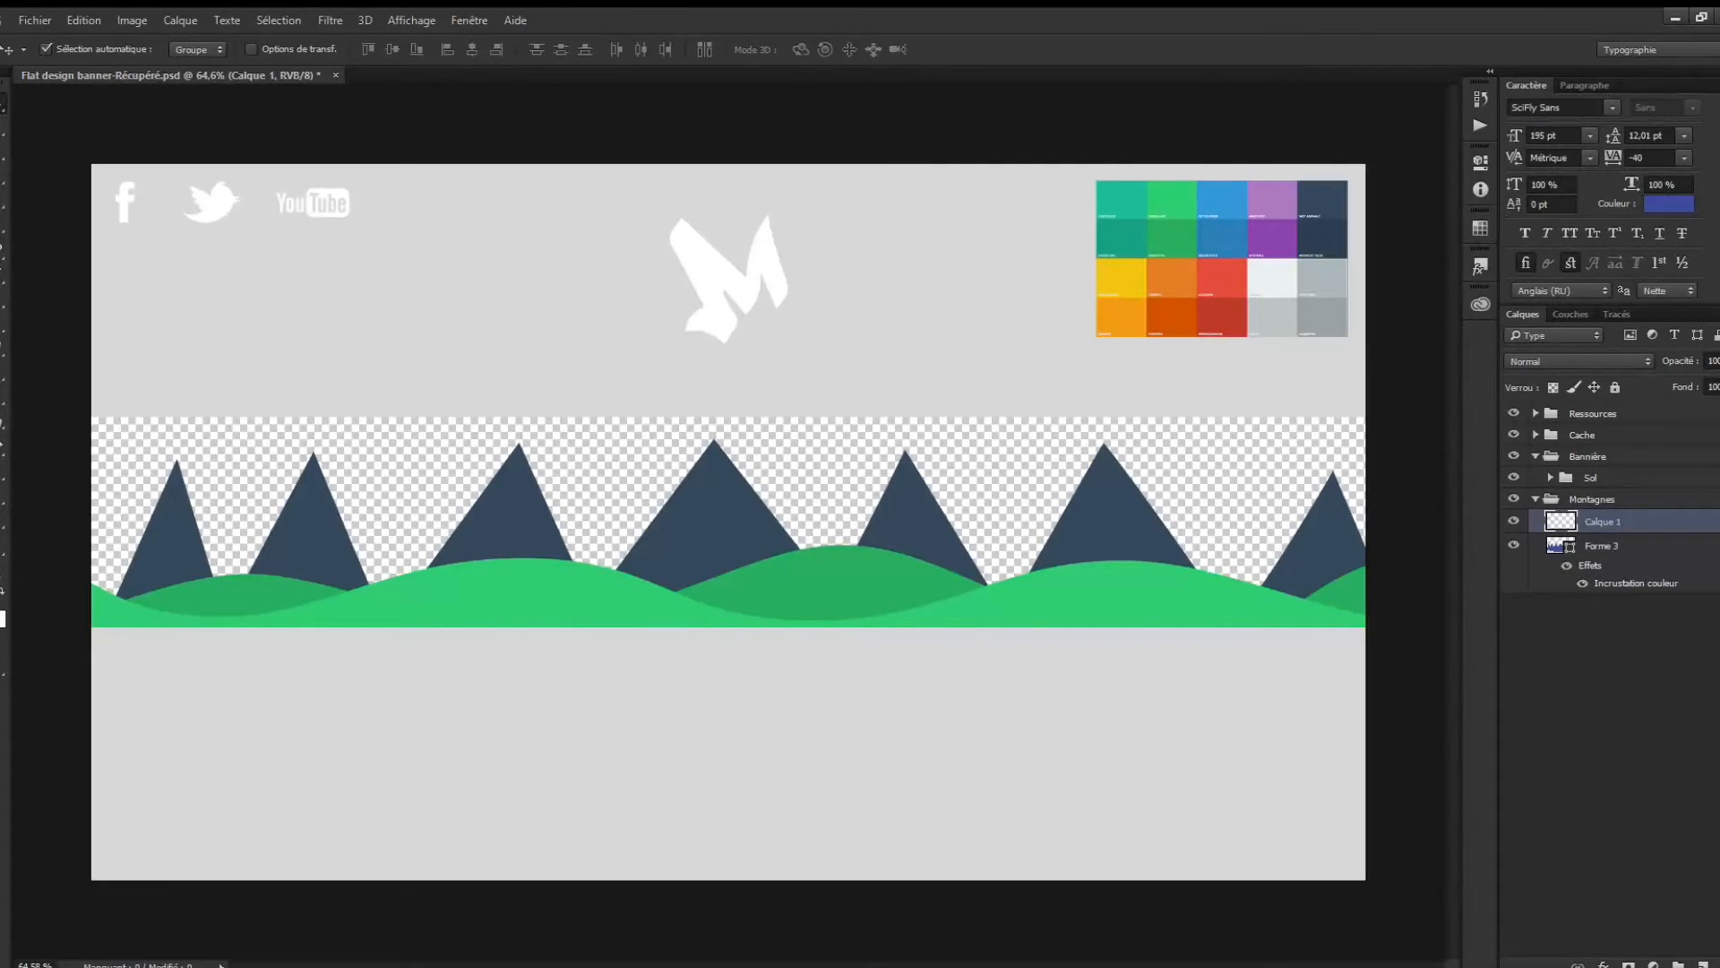
{"action": "key", "text": "Delete"}
Draw a second closed mountain shape with the Pen tool, its lower peaks falling between those of Forme 3.
{"action": "key", "text": "p"}
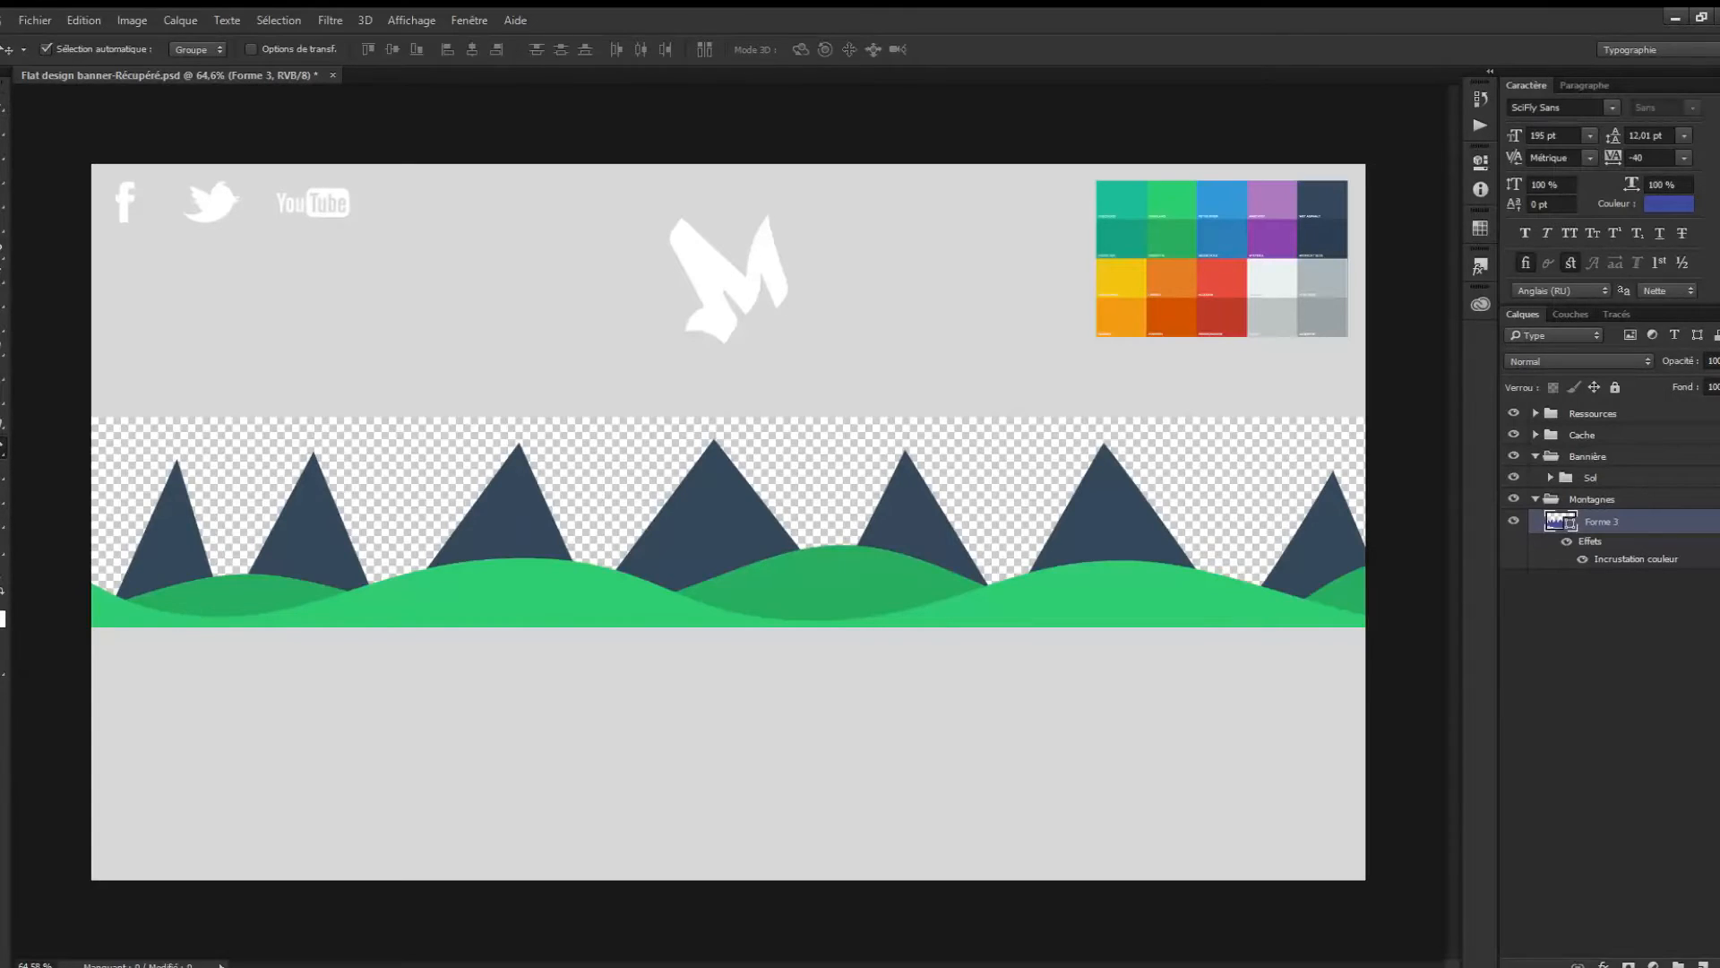
{"action": "left_click", "coordinate": [59, 619]}
{"action": "left_click", "coordinate": [109, 512]}
{"action": "left_click", "coordinate": [173, 610]}
{"action": "left_click", "coordinate": [215, 509]}
{"action": "left_click", "coordinate": [279, 609]}
{"action": "left_click", "coordinate": [391, 491]}
{"action": "left_click", "coordinate": [450, 611]}
{"action": "left_click", "coordinate": [611, 445]}
{"action": "left_click", "coordinate": [667, 598]}
{"action": "left_click", "coordinate": [820, 471]}
{"action": "left_click", "coordinate": [874, 592]}
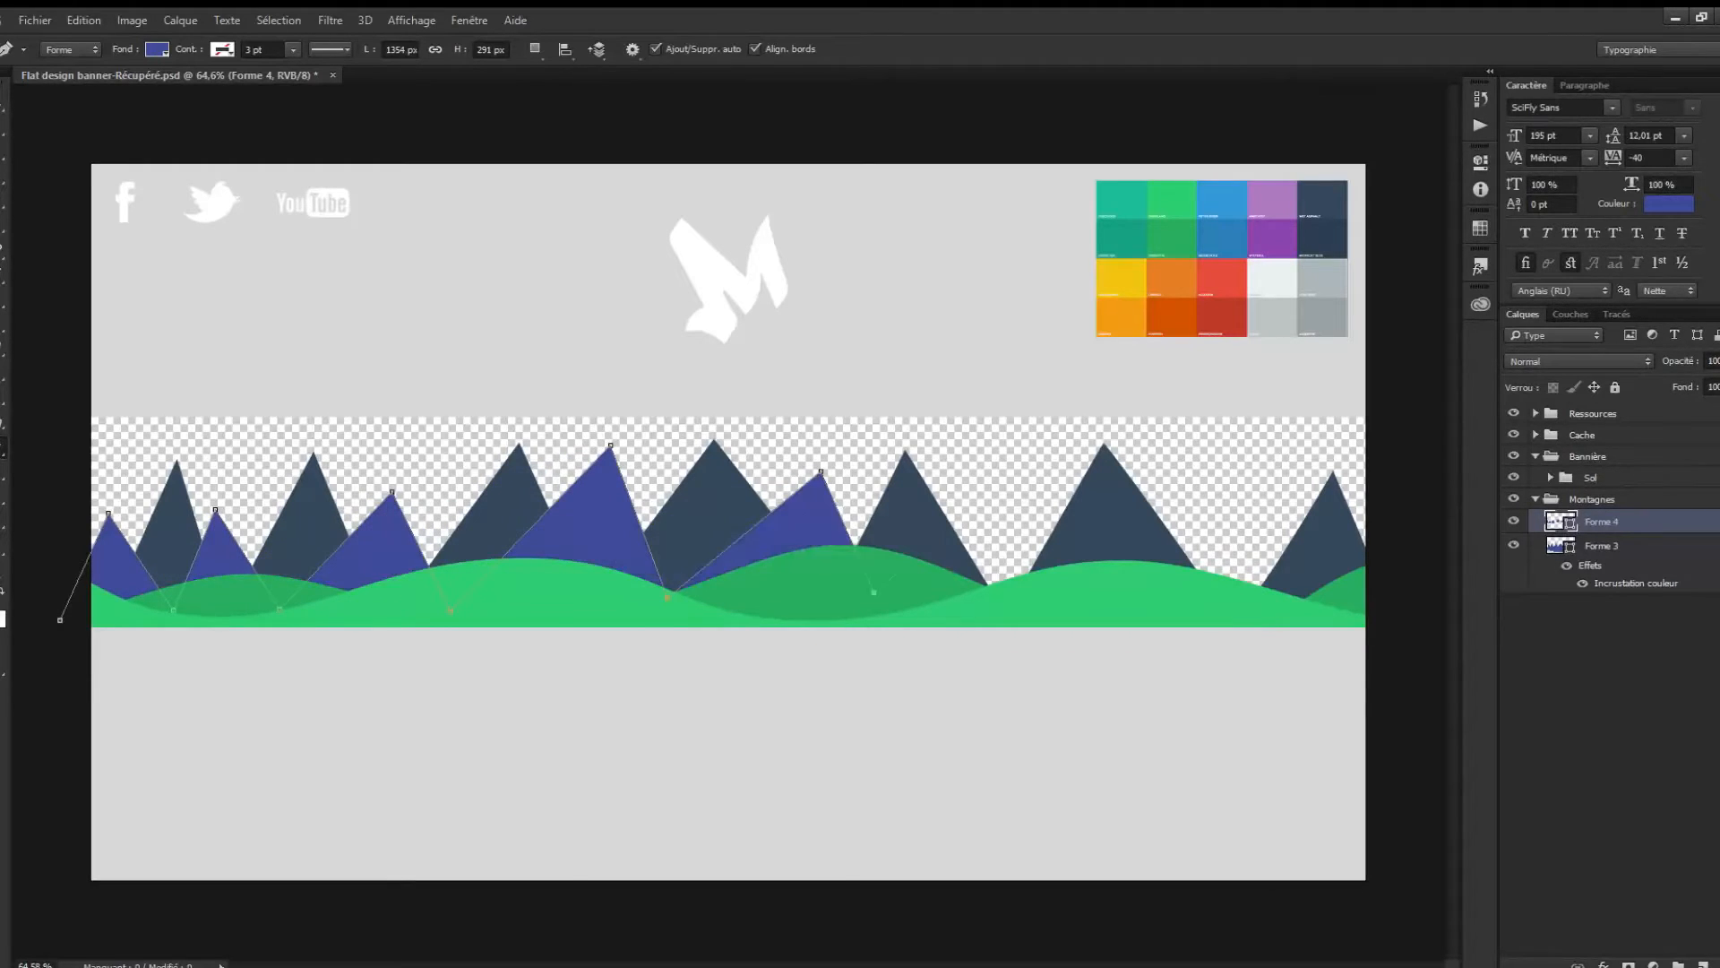
{"action": "left_click", "coordinate": [1001, 488]}
{"action": "left_click", "coordinate": [1396, 651]}
{"action": "left_click", "coordinate": [1333, 832]}
{"action": "left_click", "coordinate": [604, 809]}
{"action": "left_click", "coordinate": [249, 811]}
{"action": "left_click", "coordinate": [79, 696]}
{"action": "left_click", "coordinate": [59, 619]}
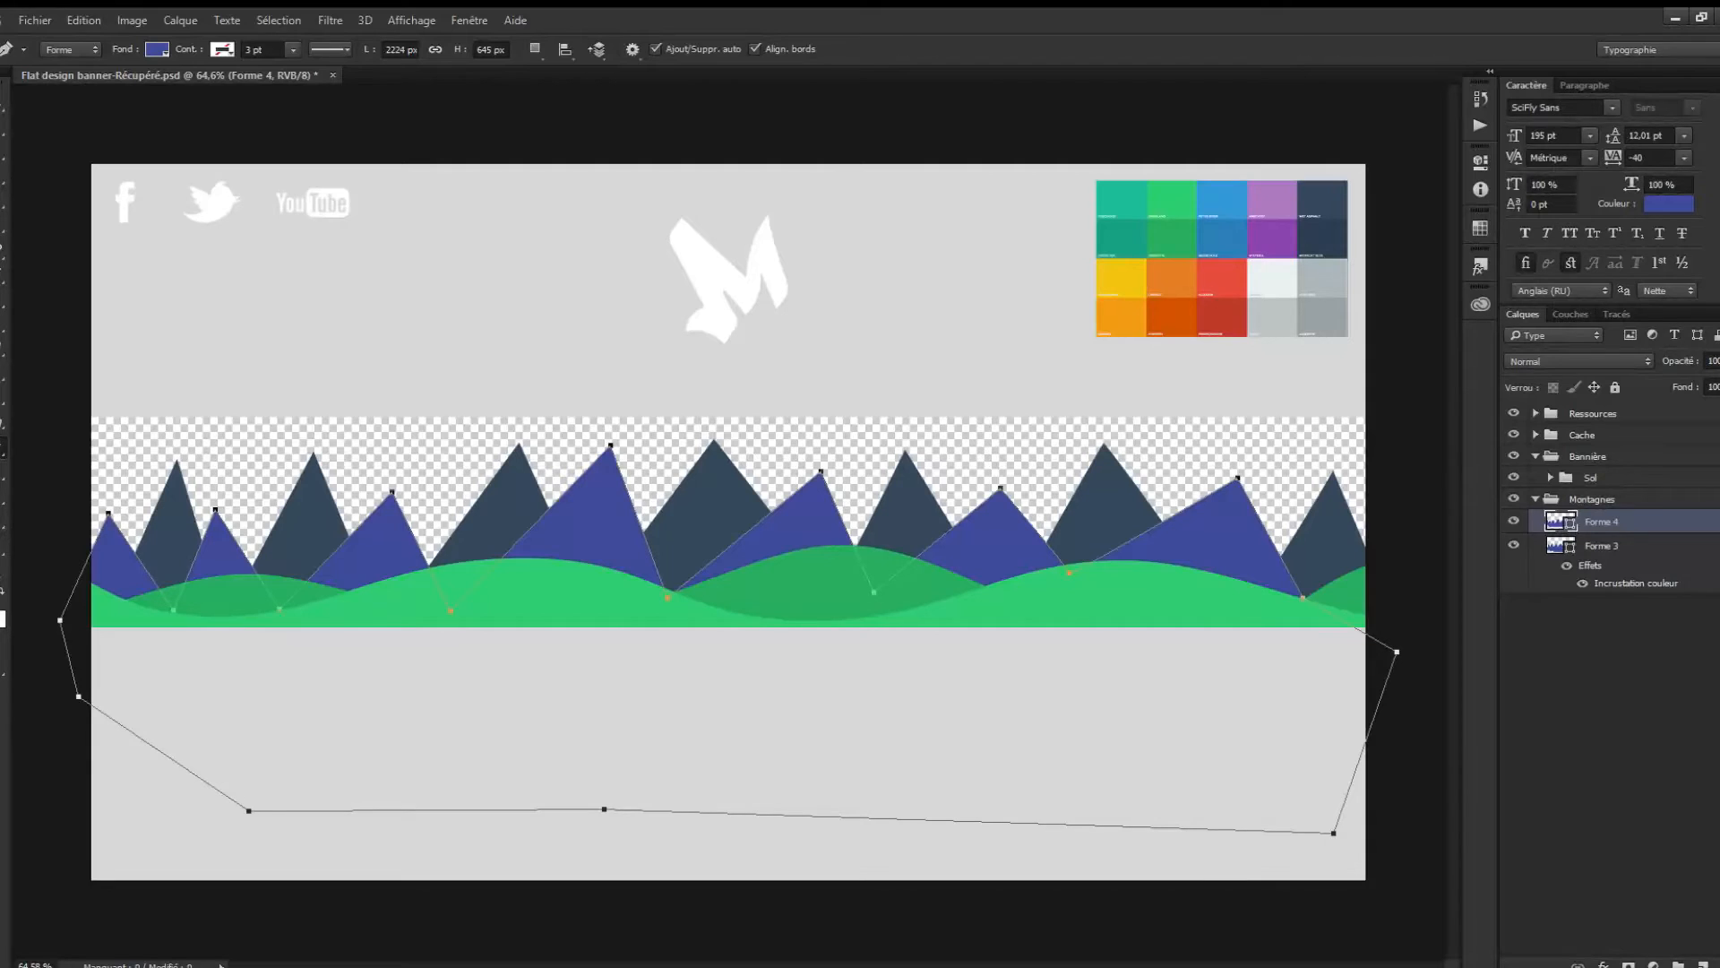
{"action": "left_click_drag", "start_coordinate": [541, 568], "coordinate": [555, 589]}
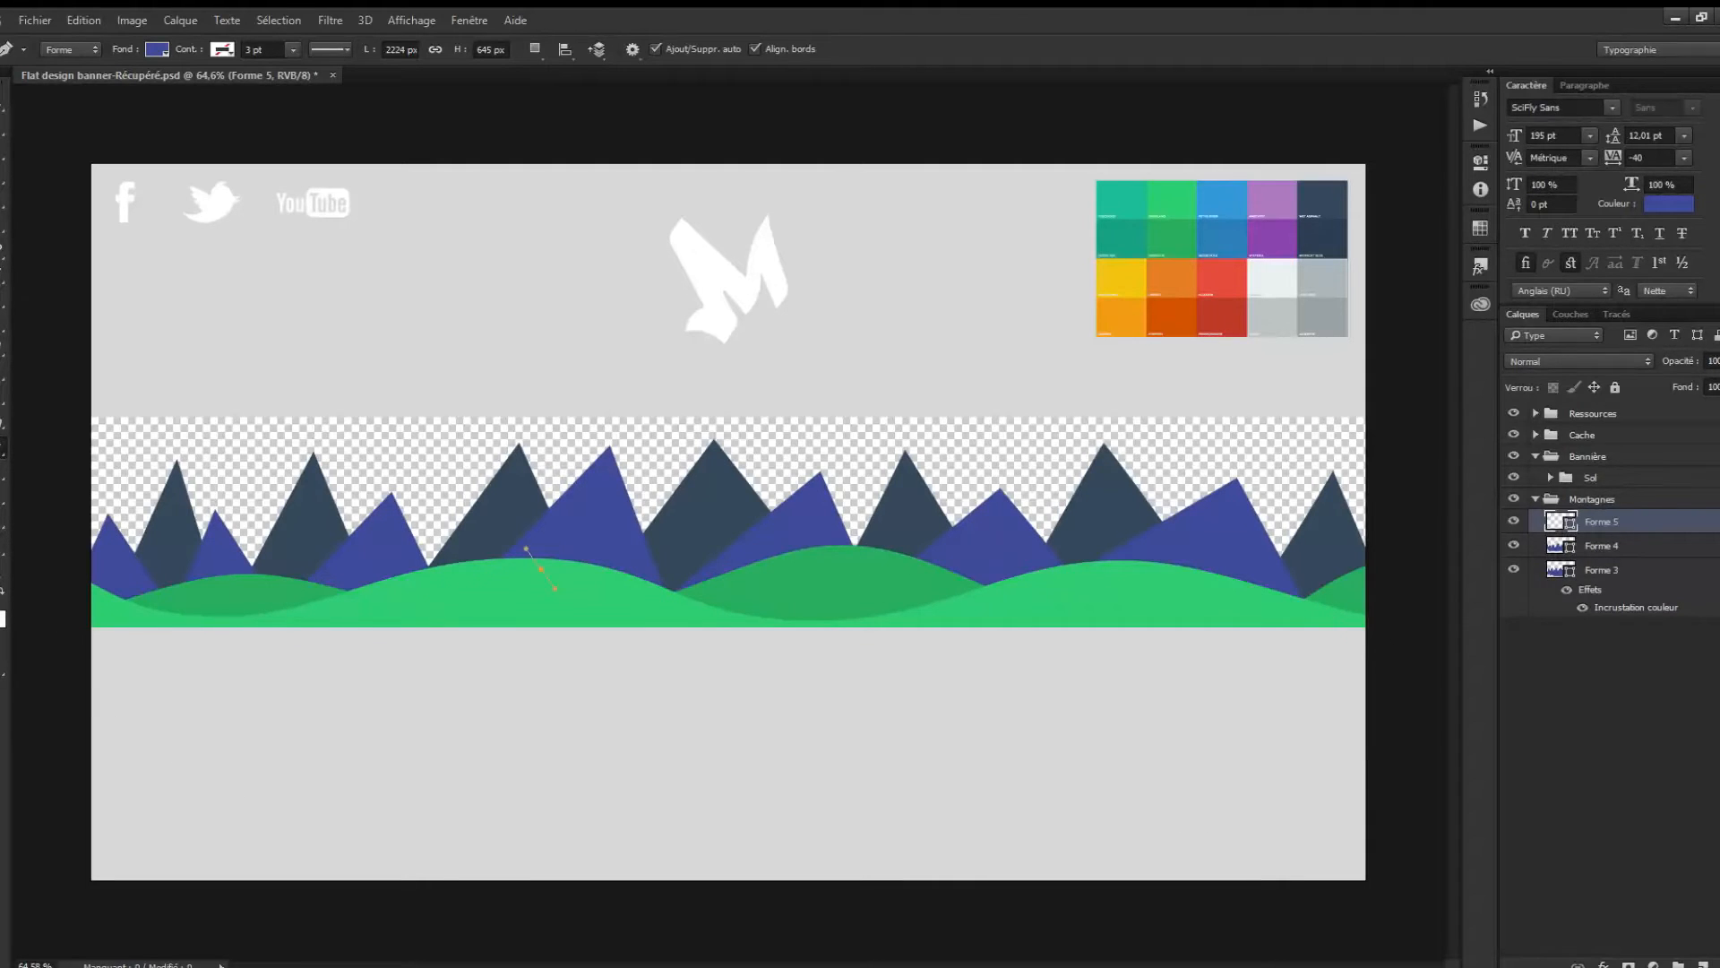
{"action": "key", "text": "ctrl+z"}
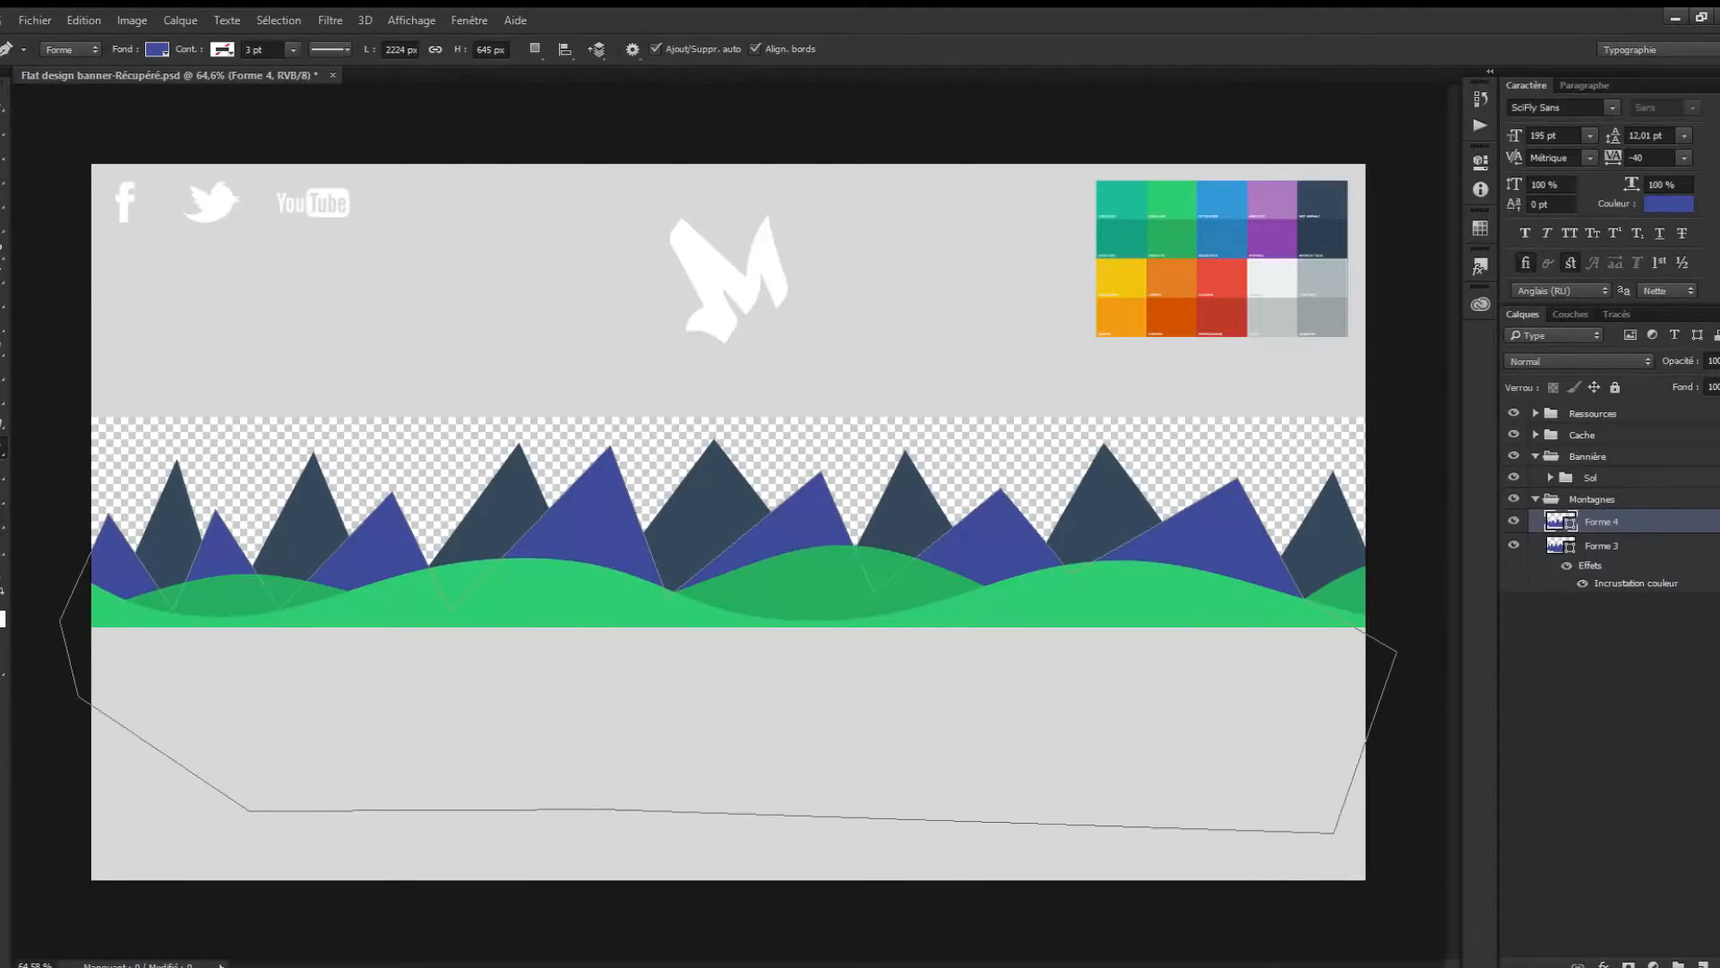
Stack Forme 4 below Forme 3 and give it a Color Overlay in the palette's darkest blue-gray.
{"action": "key", "text": "v"}
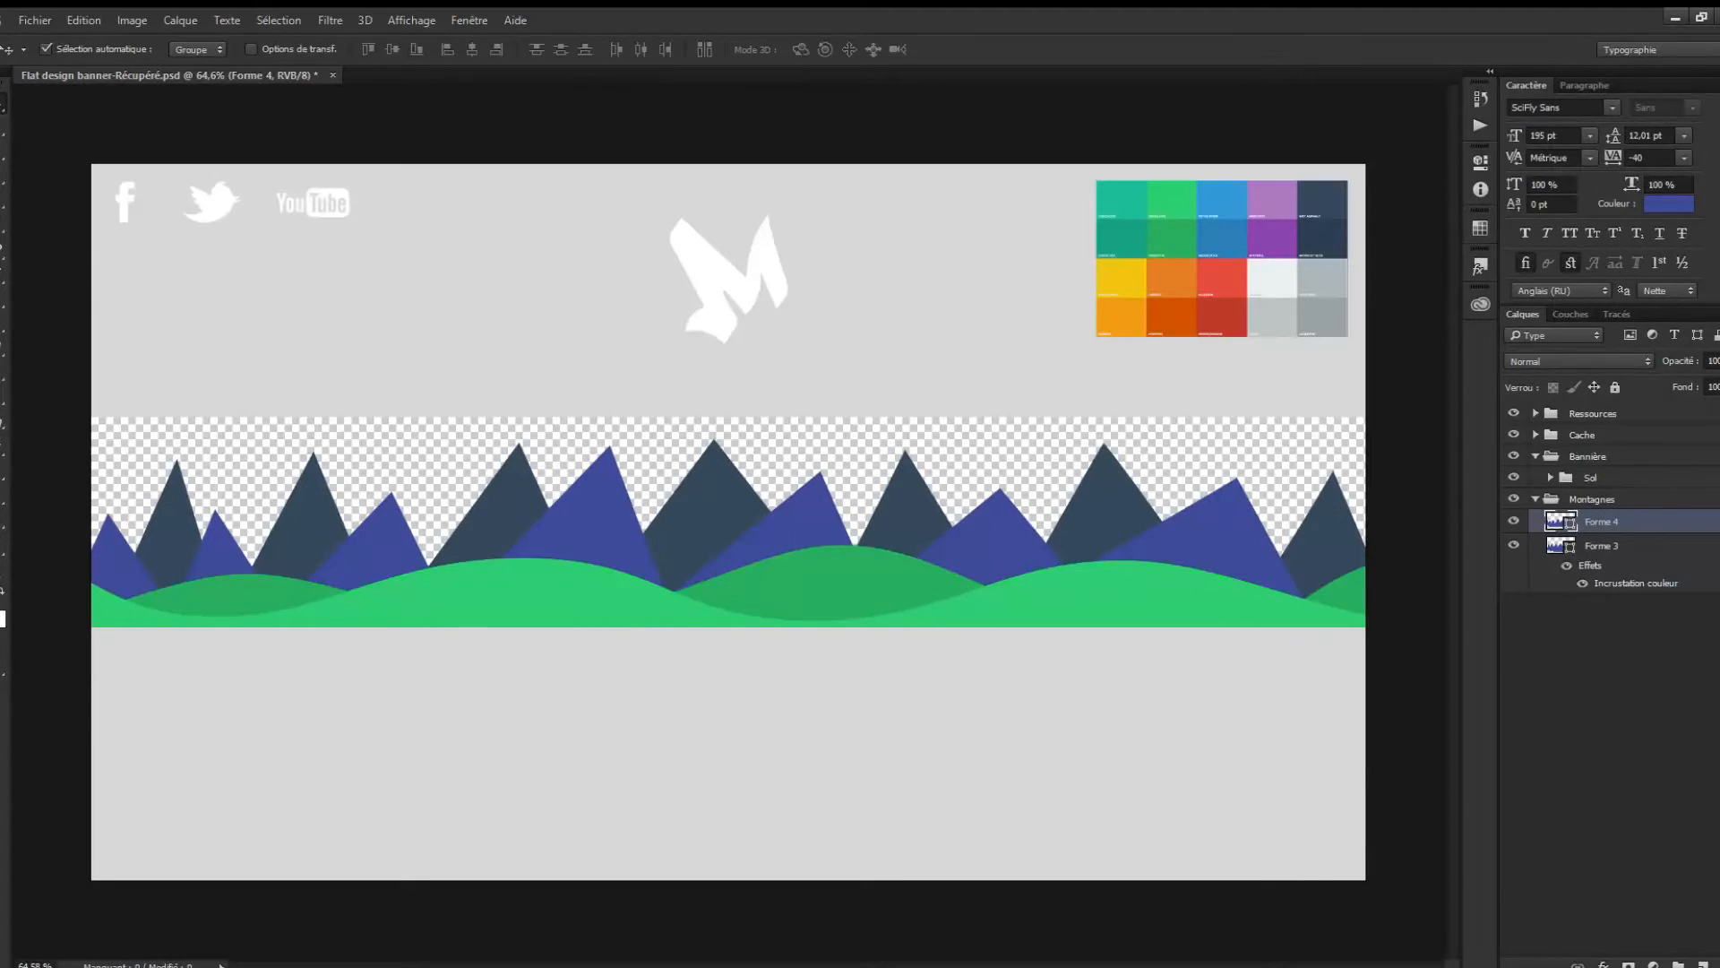
{"action": "key", "text": "ctrl+bracketleft"}
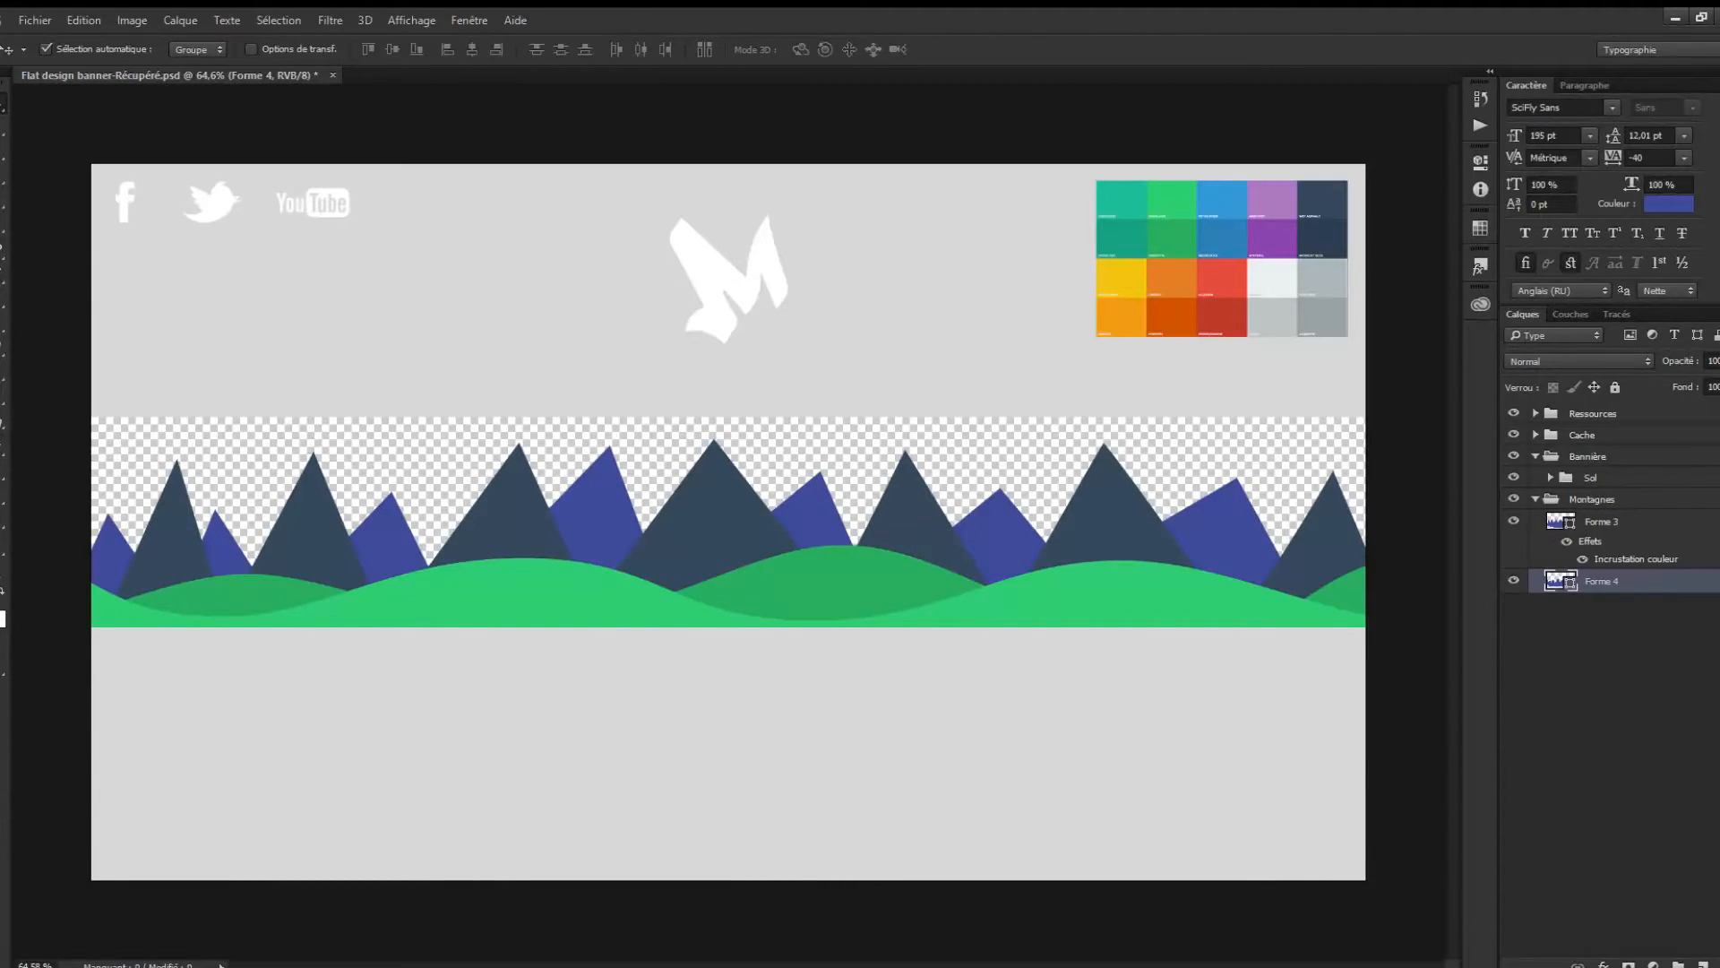
{"action": "key", "text": "h"}
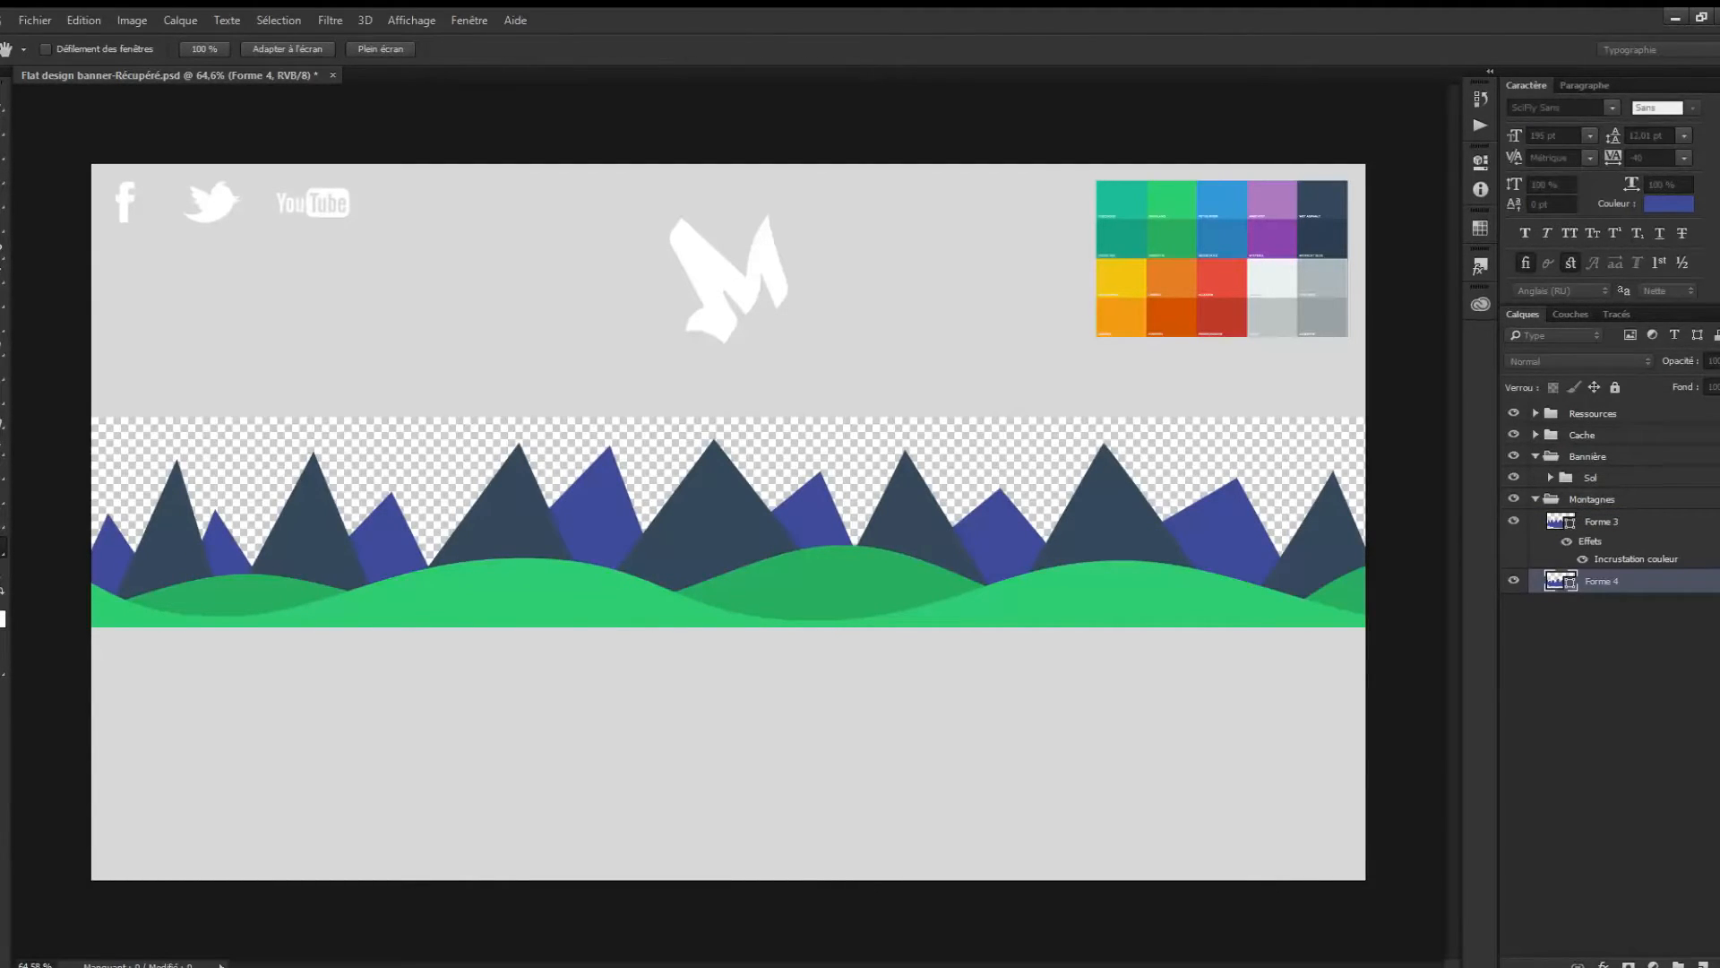
{"action": "left_click", "coordinate": [1322, 238]}
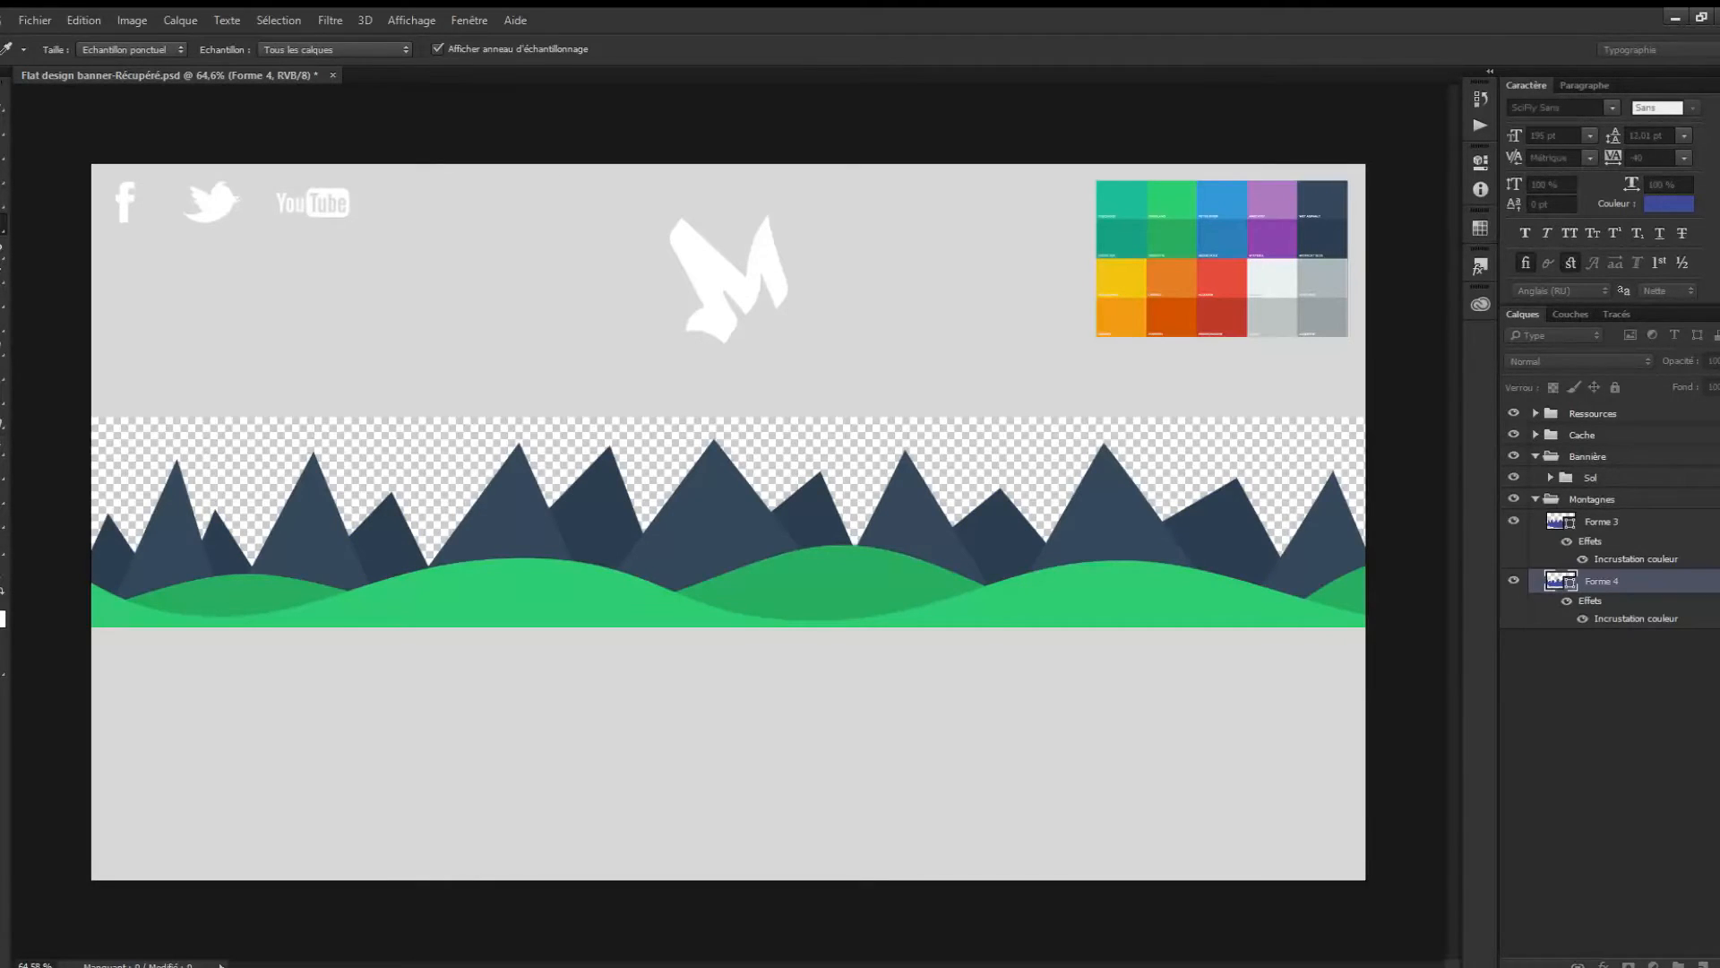
{"action": "key", "text": "v"}
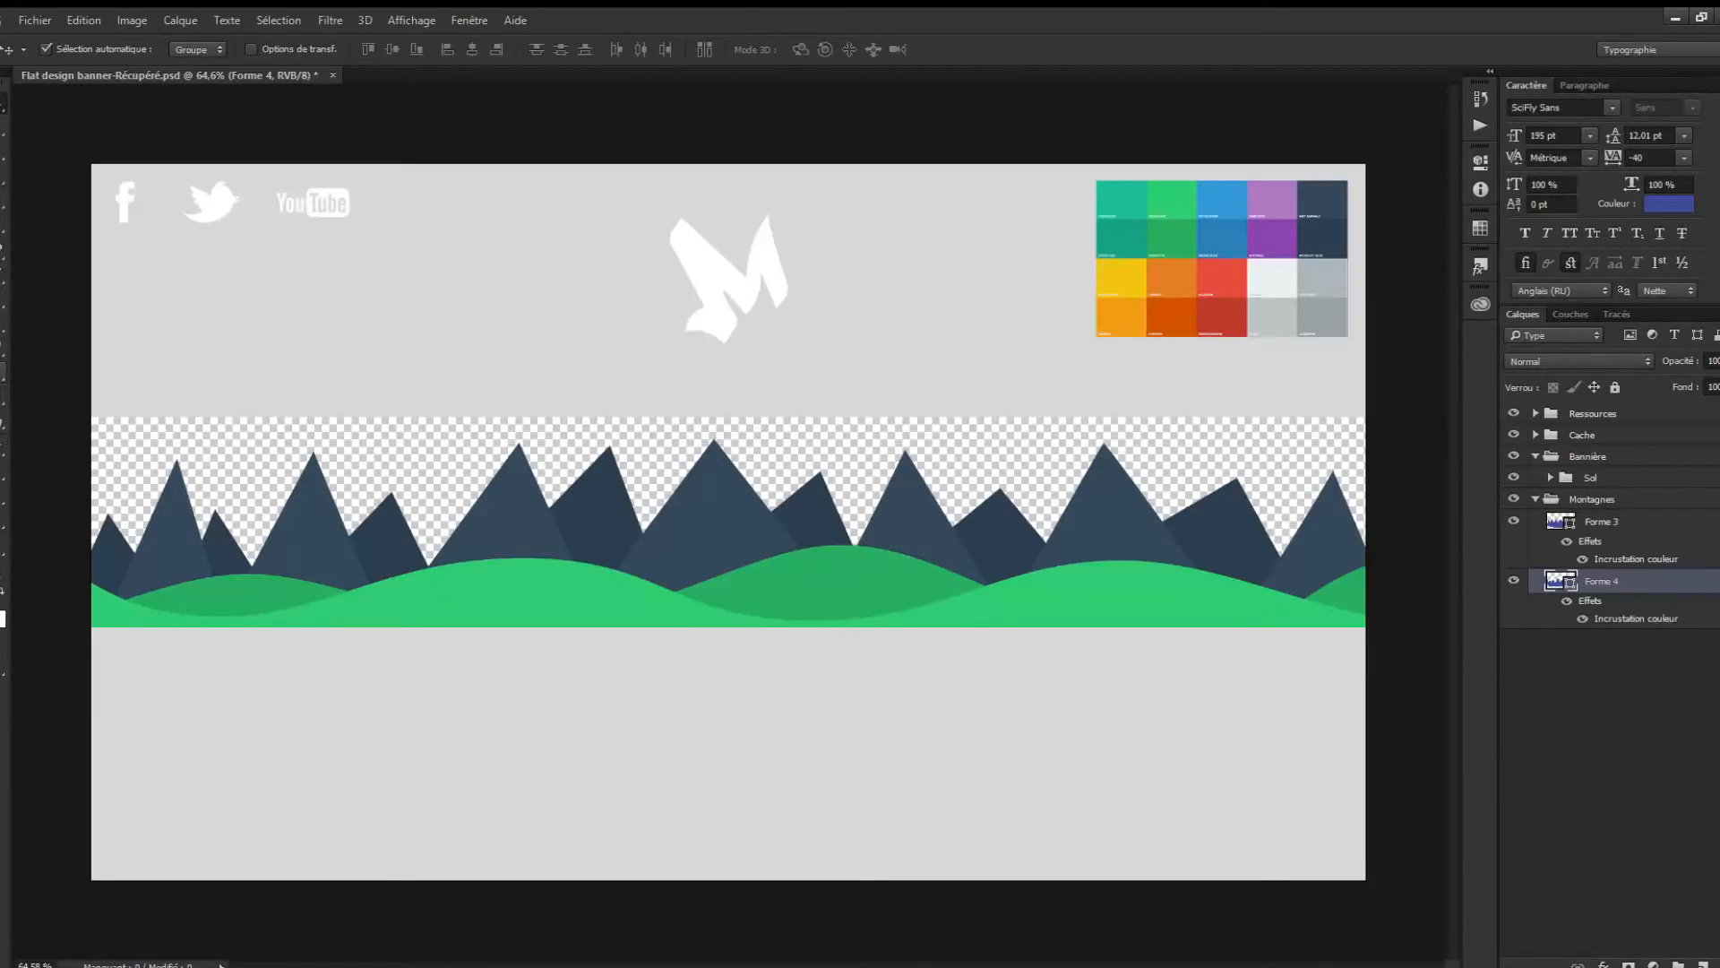
Collapse the Montagnes group and place it inside the Bannière group, beneath Sol.
{"action": "key", "text": "p"}
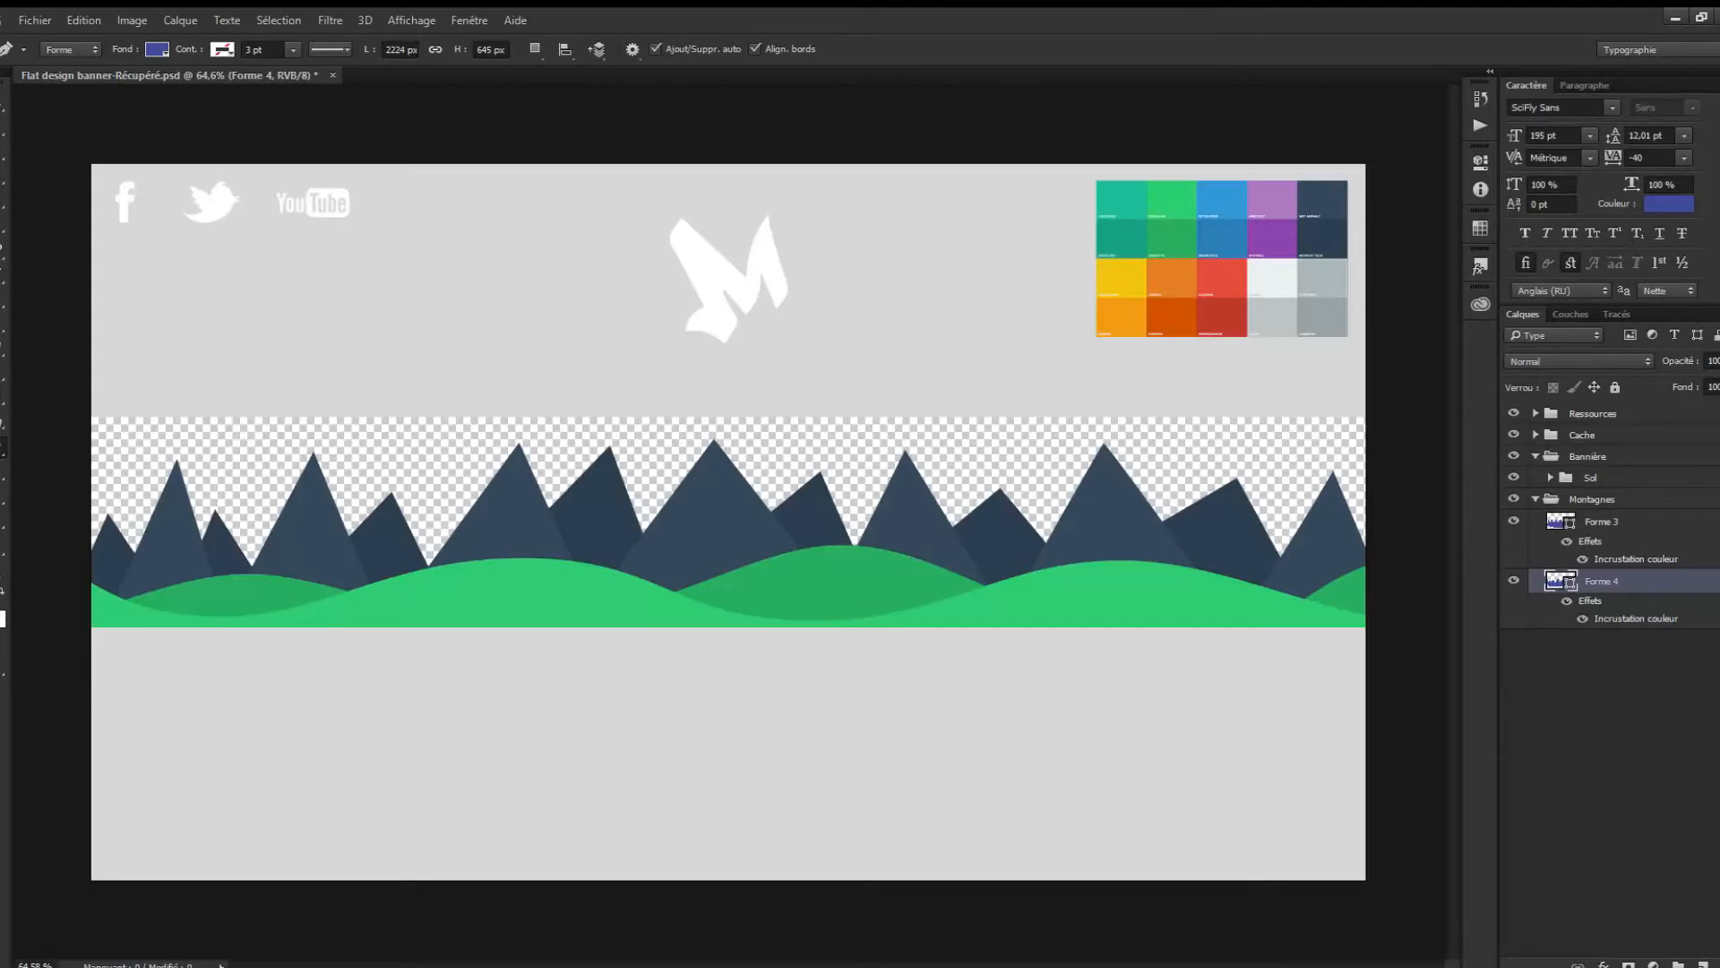
{"action": "scroll", "coordinate": [728, 522], "scroll_direction": "up", "scroll_amount": 1}
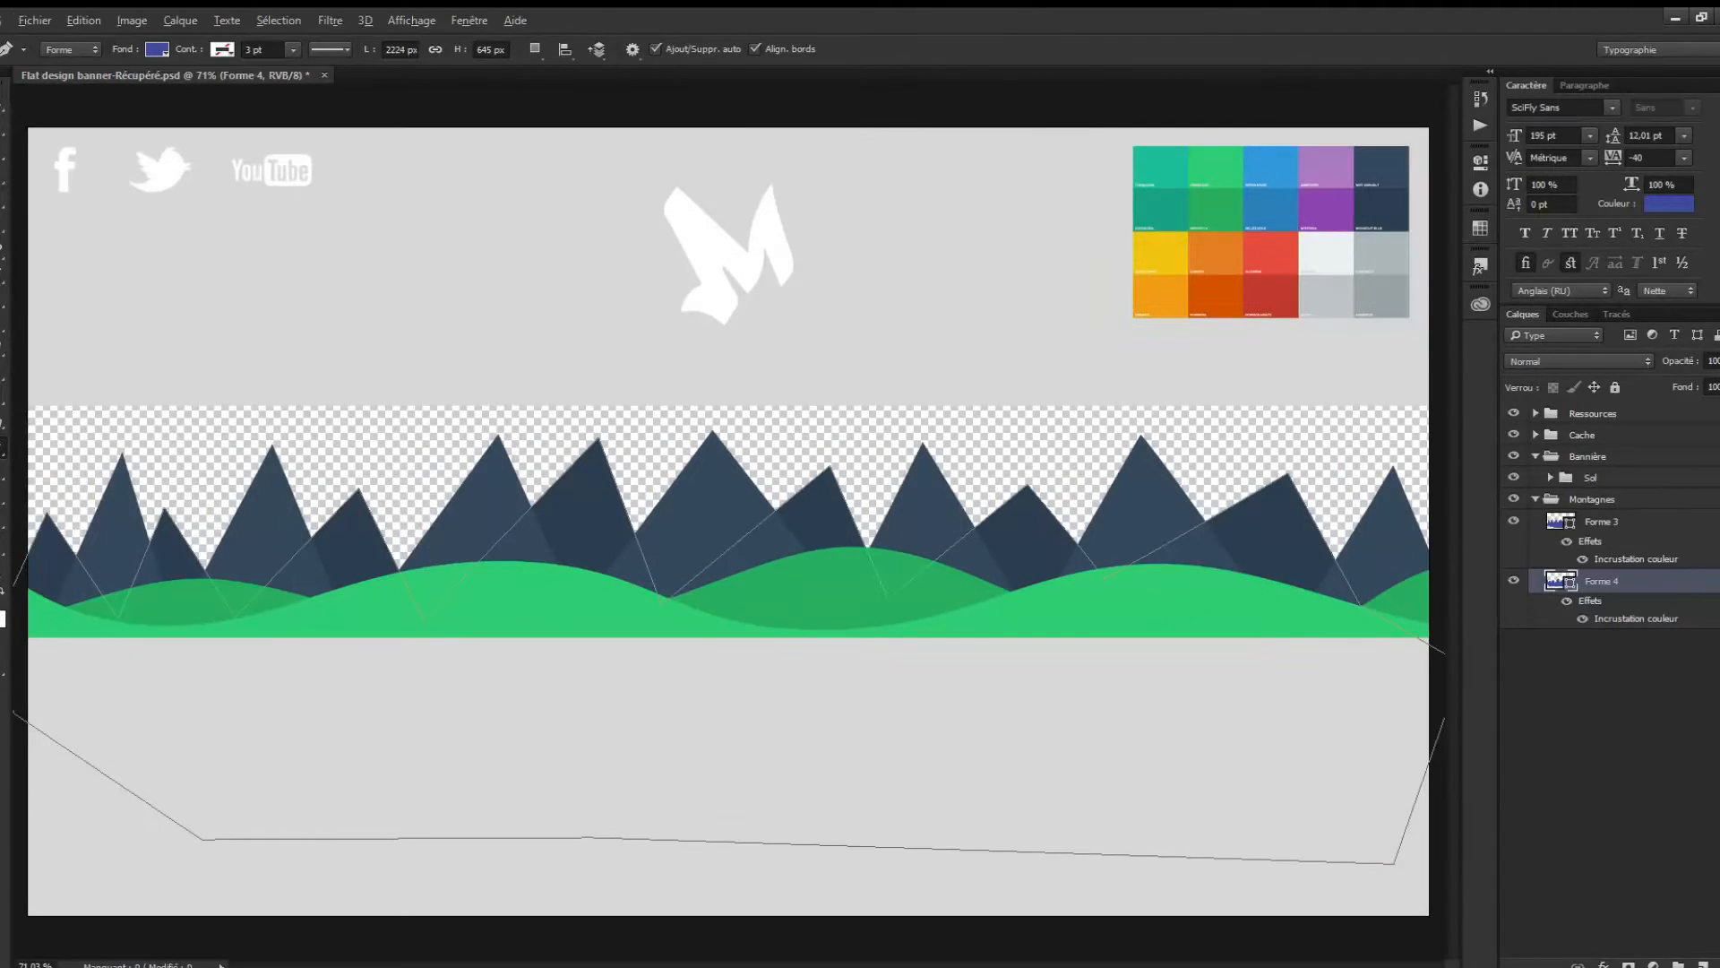
{"action": "left_click", "coordinate": [1613, 734]}
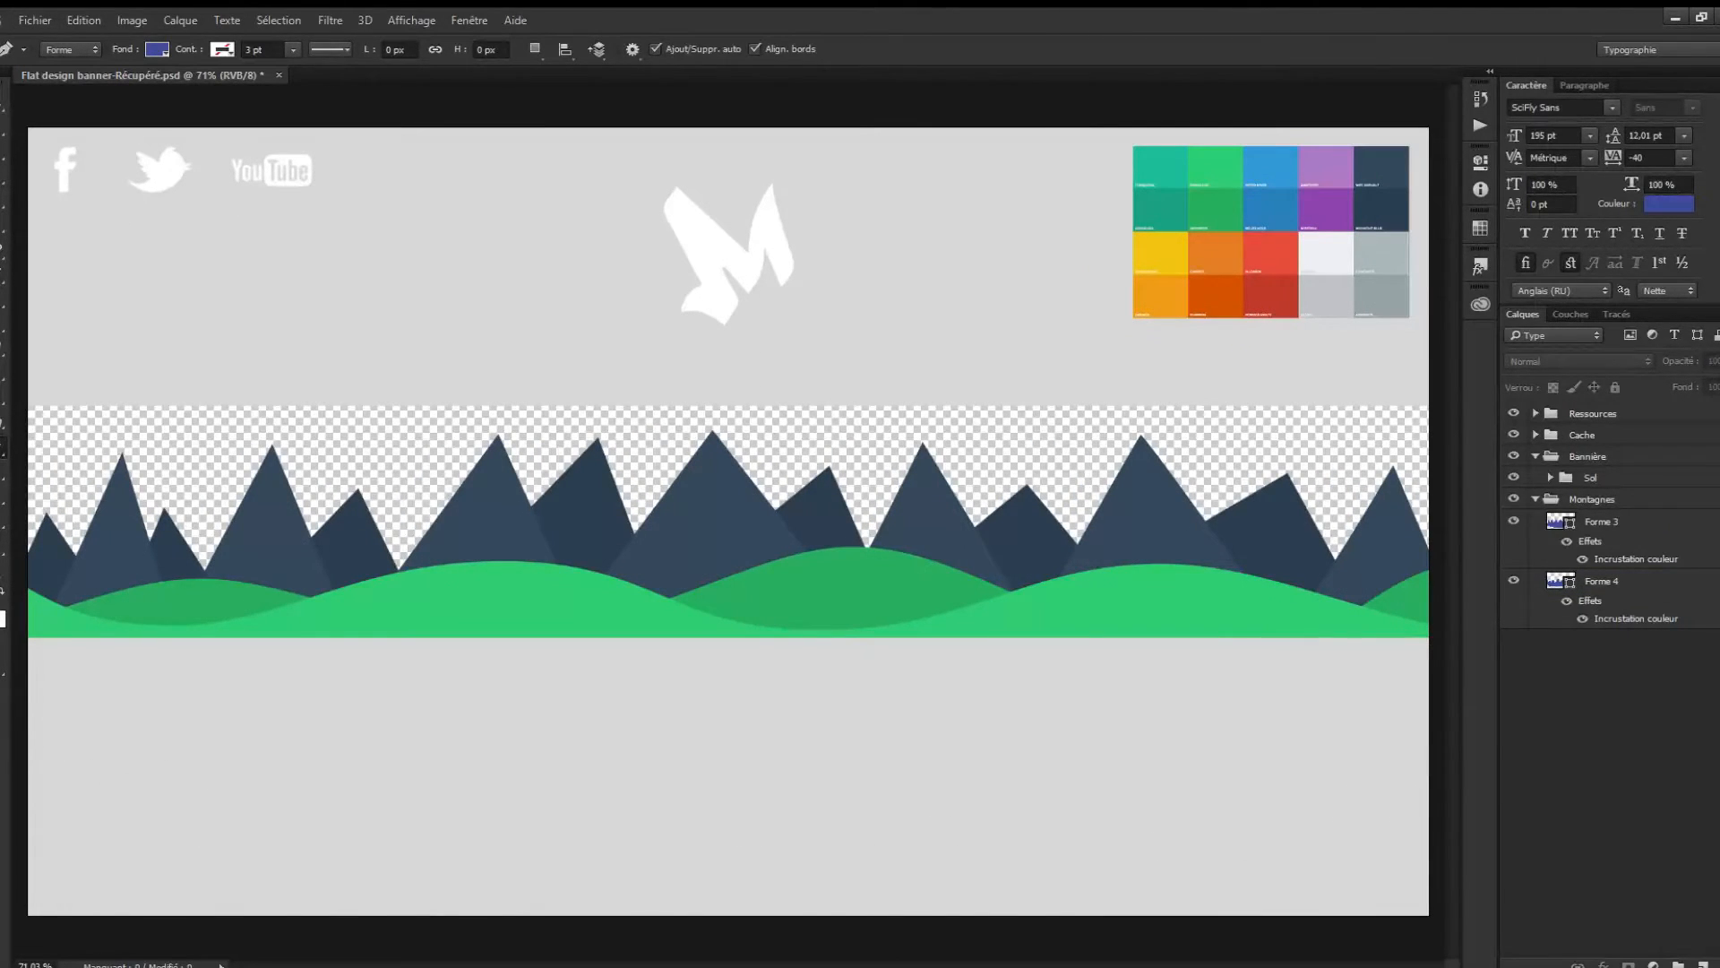
{"action": "left_click", "coordinate": [1535, 499]}
{"action": "left_click_drag", "start_coordinate": [1592, 499], "coordinate": [1592, 488]}
Create a layer group named neige and place it at the top of the Bannière group.
{"action": "left_click", "coordinate": [1679, 964]}
{"action": "double_click", "coordinate": [1592, 414]}
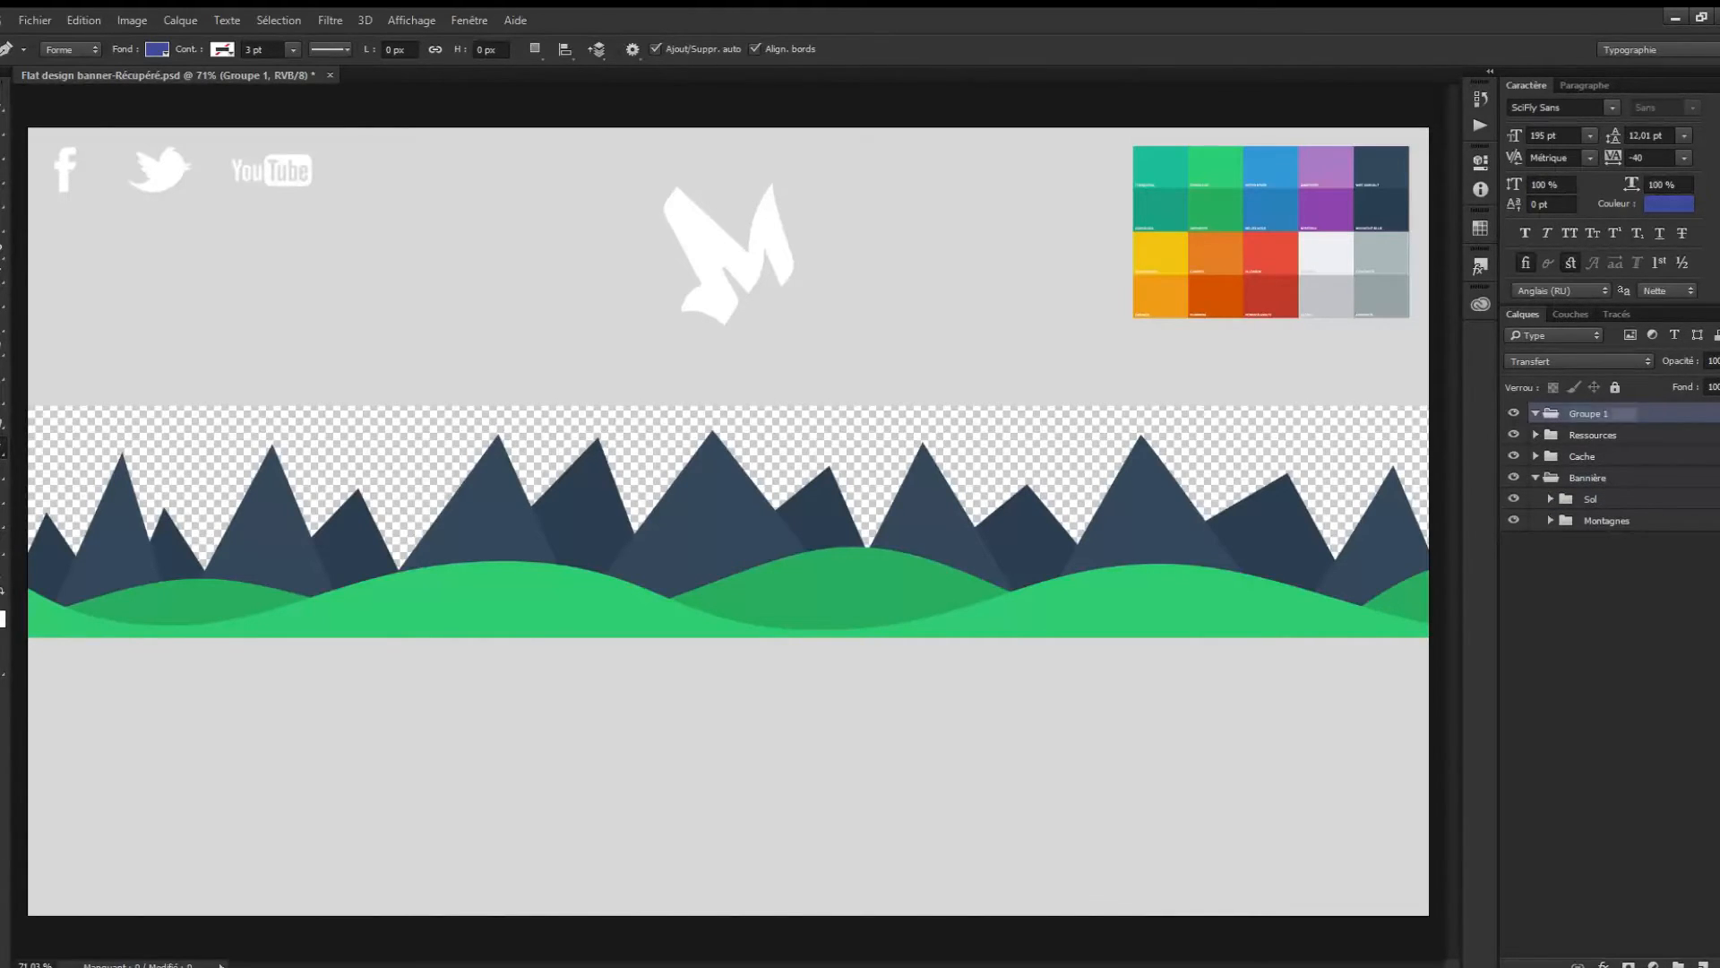
{"action": "type", "text": "neige"}
{"action": "key", "text": "Return"}
{"action": "left_click_drag", "start_coordinate": [1582, 414], "coordinate": [1588, 481]}
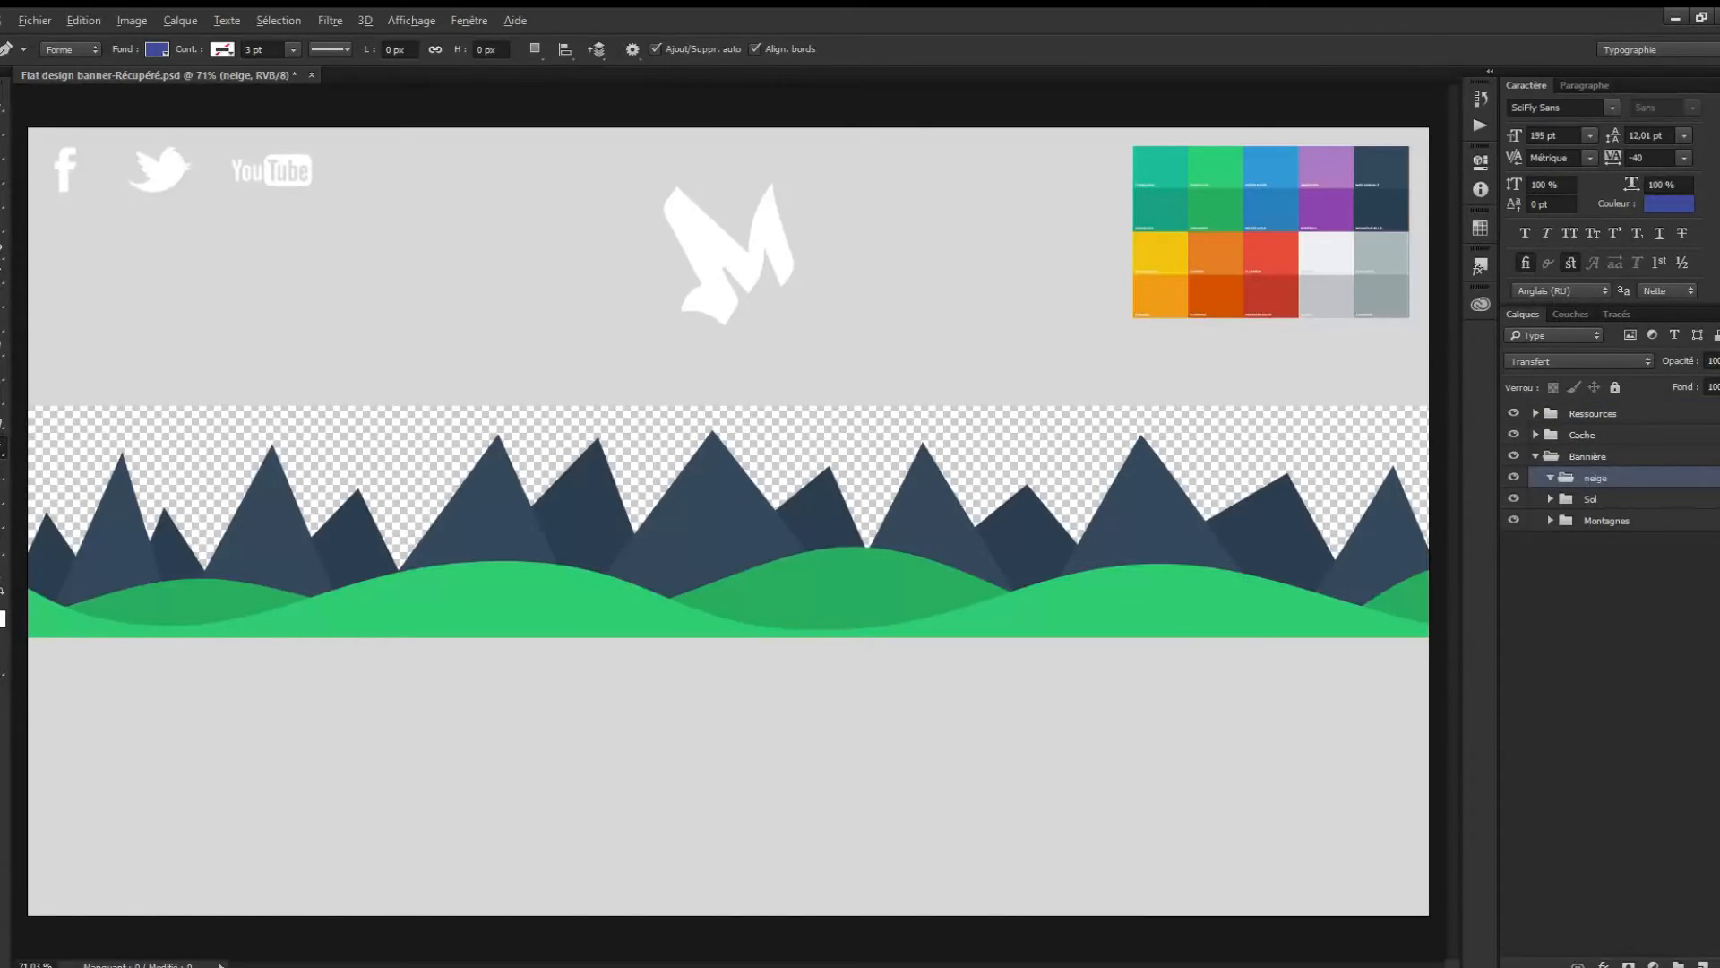
Draw a jagged snow cap about 67 px wide and 124 px high with the Pen tool over the leftmost tall front mountain.
{"action": "scroll", "coordinate": [121, 558], "scroll_direction": "down", "scroll_amount": 3}
{"action": "scroll", "coordinate": [121, 557], "scroll_direction": "up", "scroll_amount": 7}
{"action": "left_click_drag", "start_coordinate": [121, 558], "coordinate": [384, 591]}
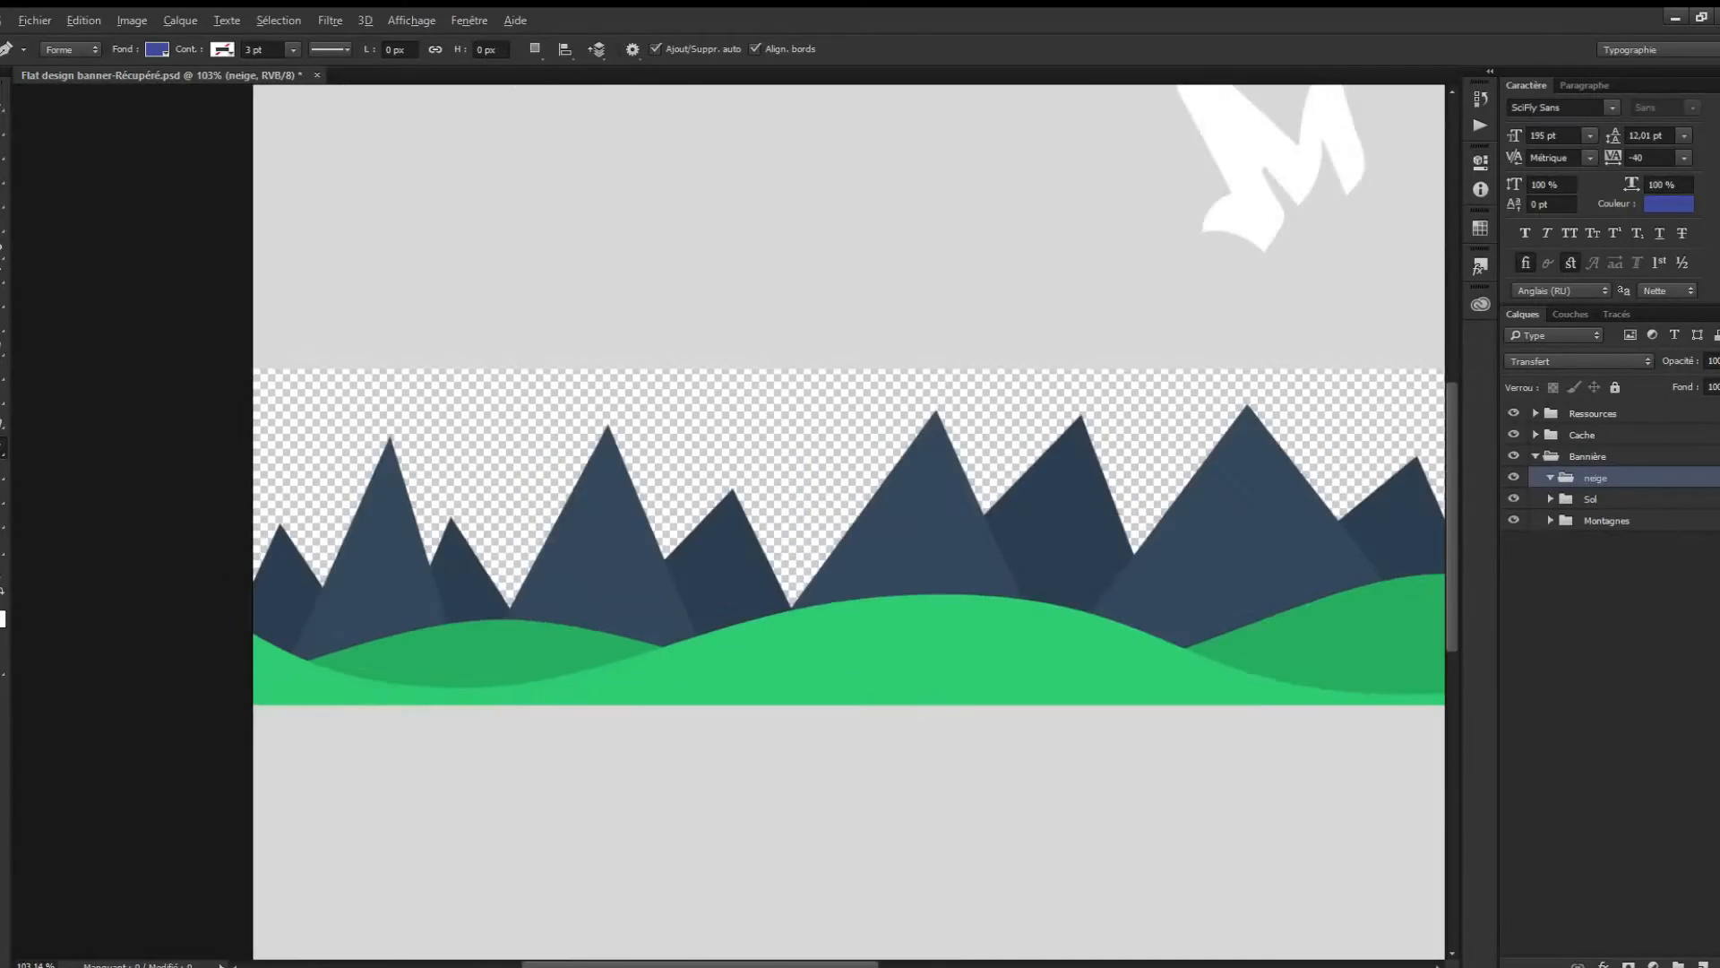
{"action": "scroll", "coordinate": [268, 458], "scroll_direction": "up", "scroll_amount": 5}
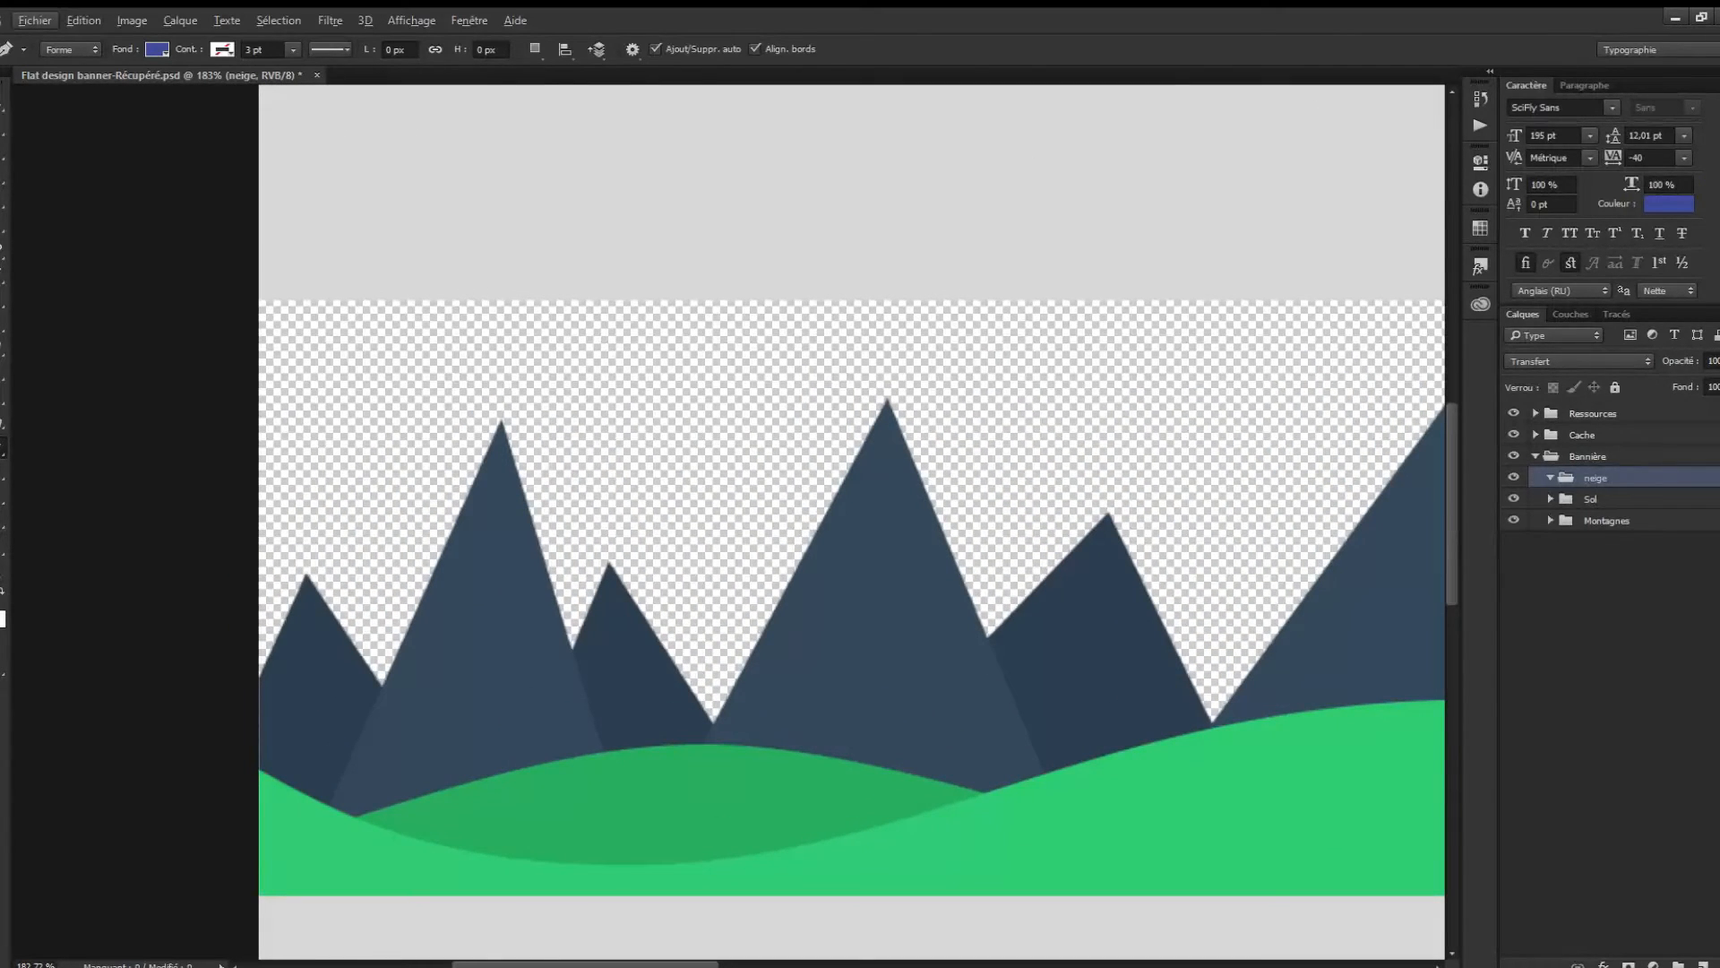
{"action": "left_click", "coordinate": [458, 457]}
{"action": "left_click", "coordinate": [472, 542]}
{"action": "left_click", "coordinate": [494, 477]}
{"action": "left_click", "coordinate": [502, 535]}
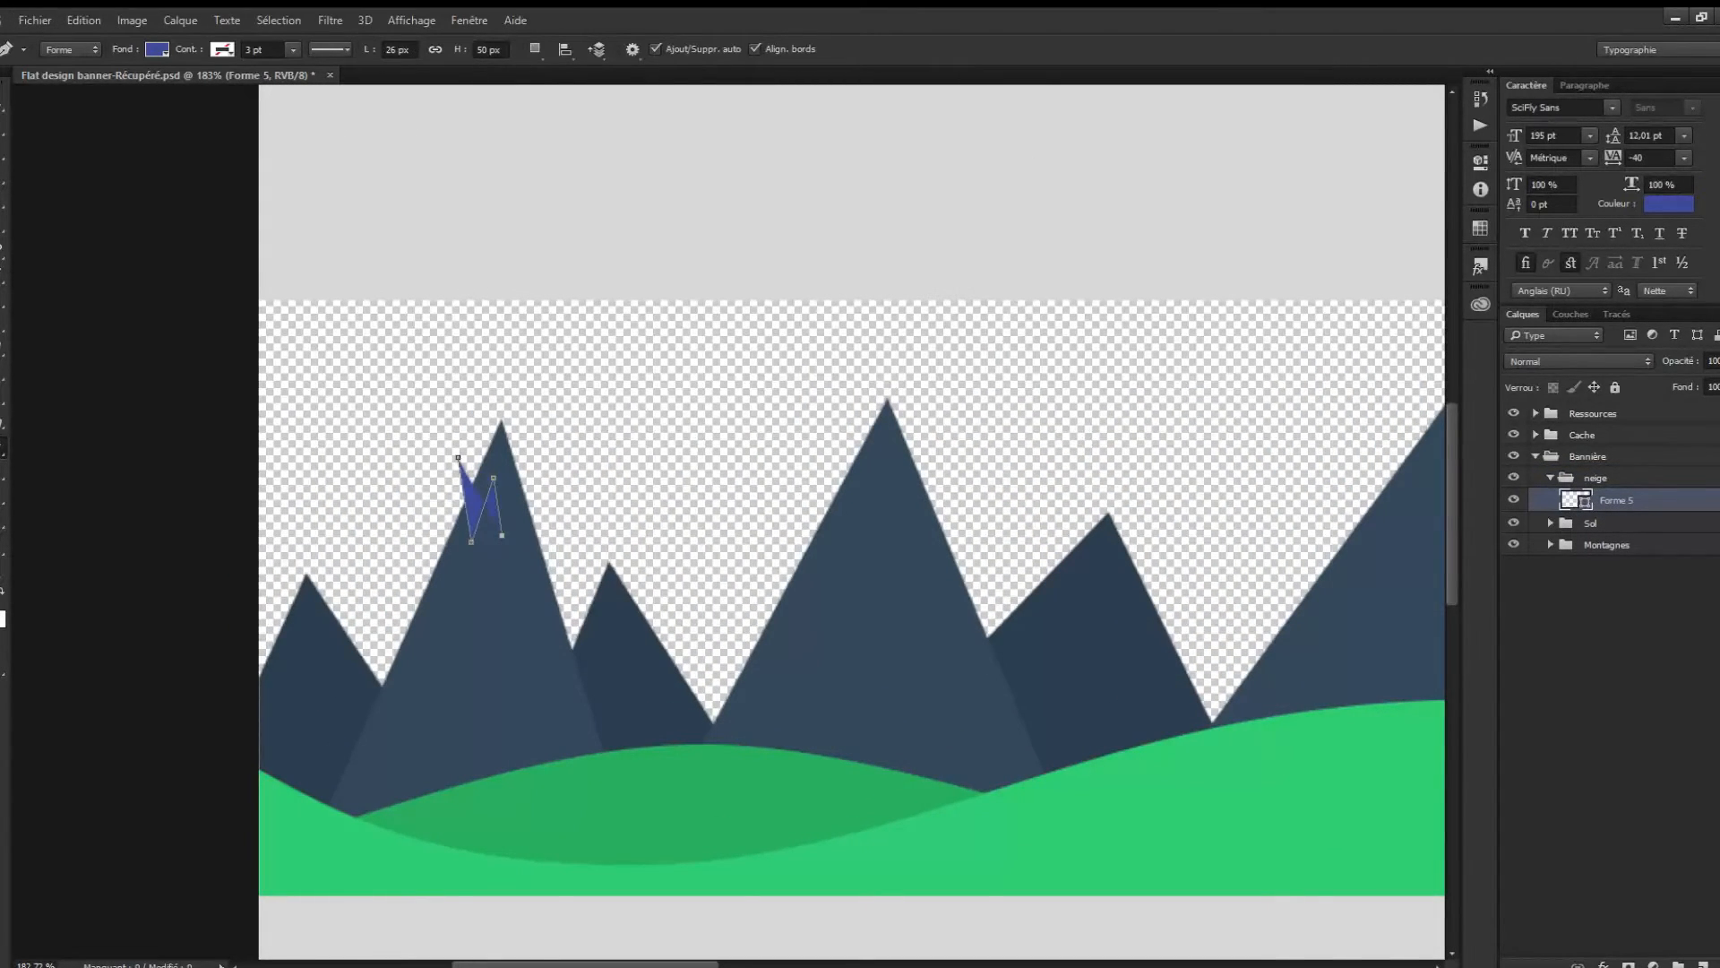
{"action": "left_click", "coordinate": [513, 490]}
{"action": "left_click", "coordinate": [522, 550]}
{"action": "left_click", "coordinate": [572, 392]}
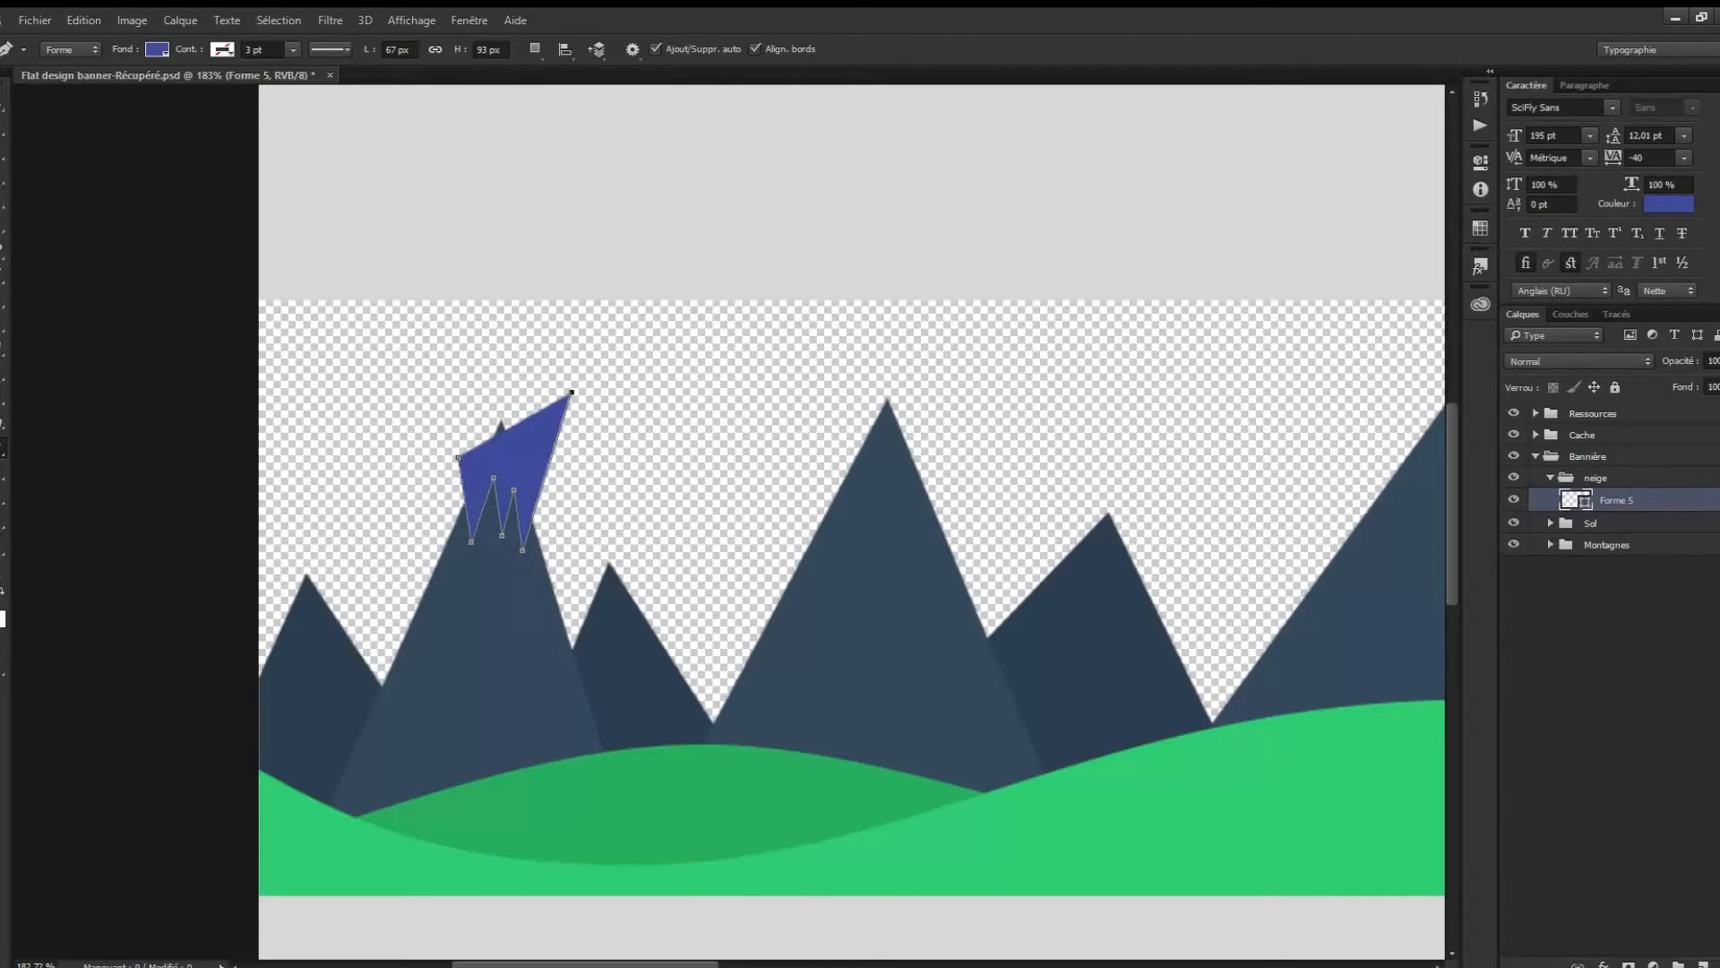
{"action": "left_click", "coordinate": [497, 339]}
{"action": "scroll", "coordinate": [553, 588], "scroll_direction": "down", "scroll_amount": 4}
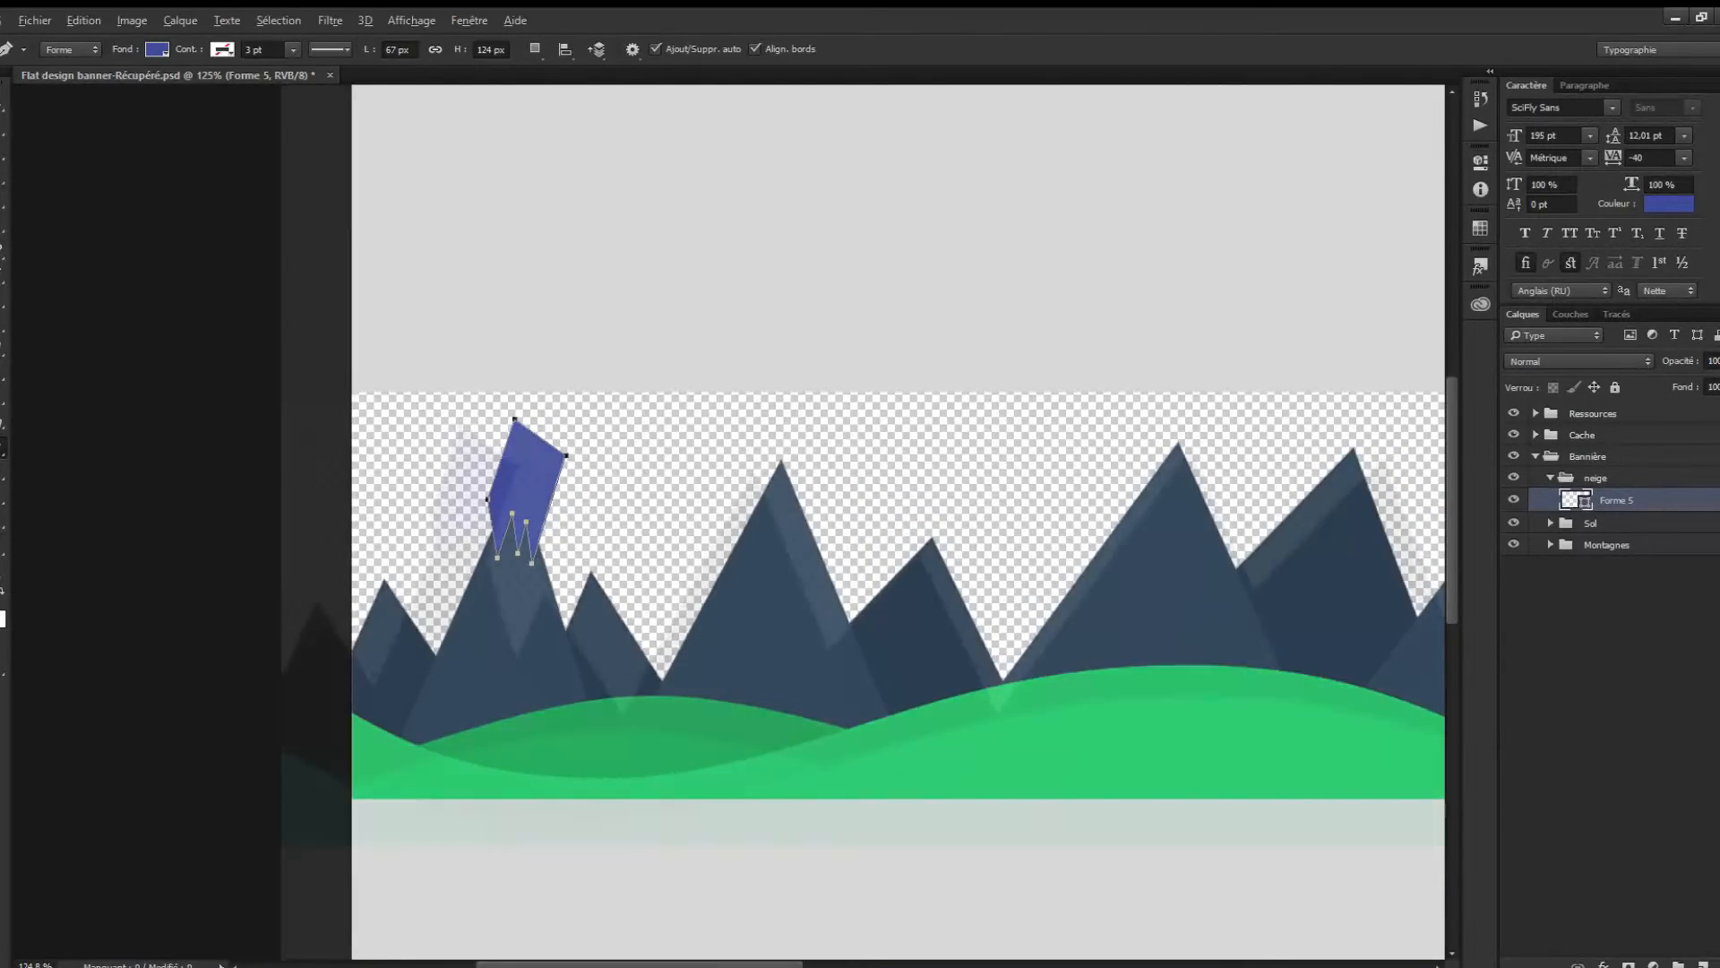
Draw a closed jagged snow cap with the Pen tool over the peak of the tall front mountain in the banner's middle.
{"action": "scroll", "coordinate": [991, 379], "scroll_direction": "up", "scroll_amount": 5}
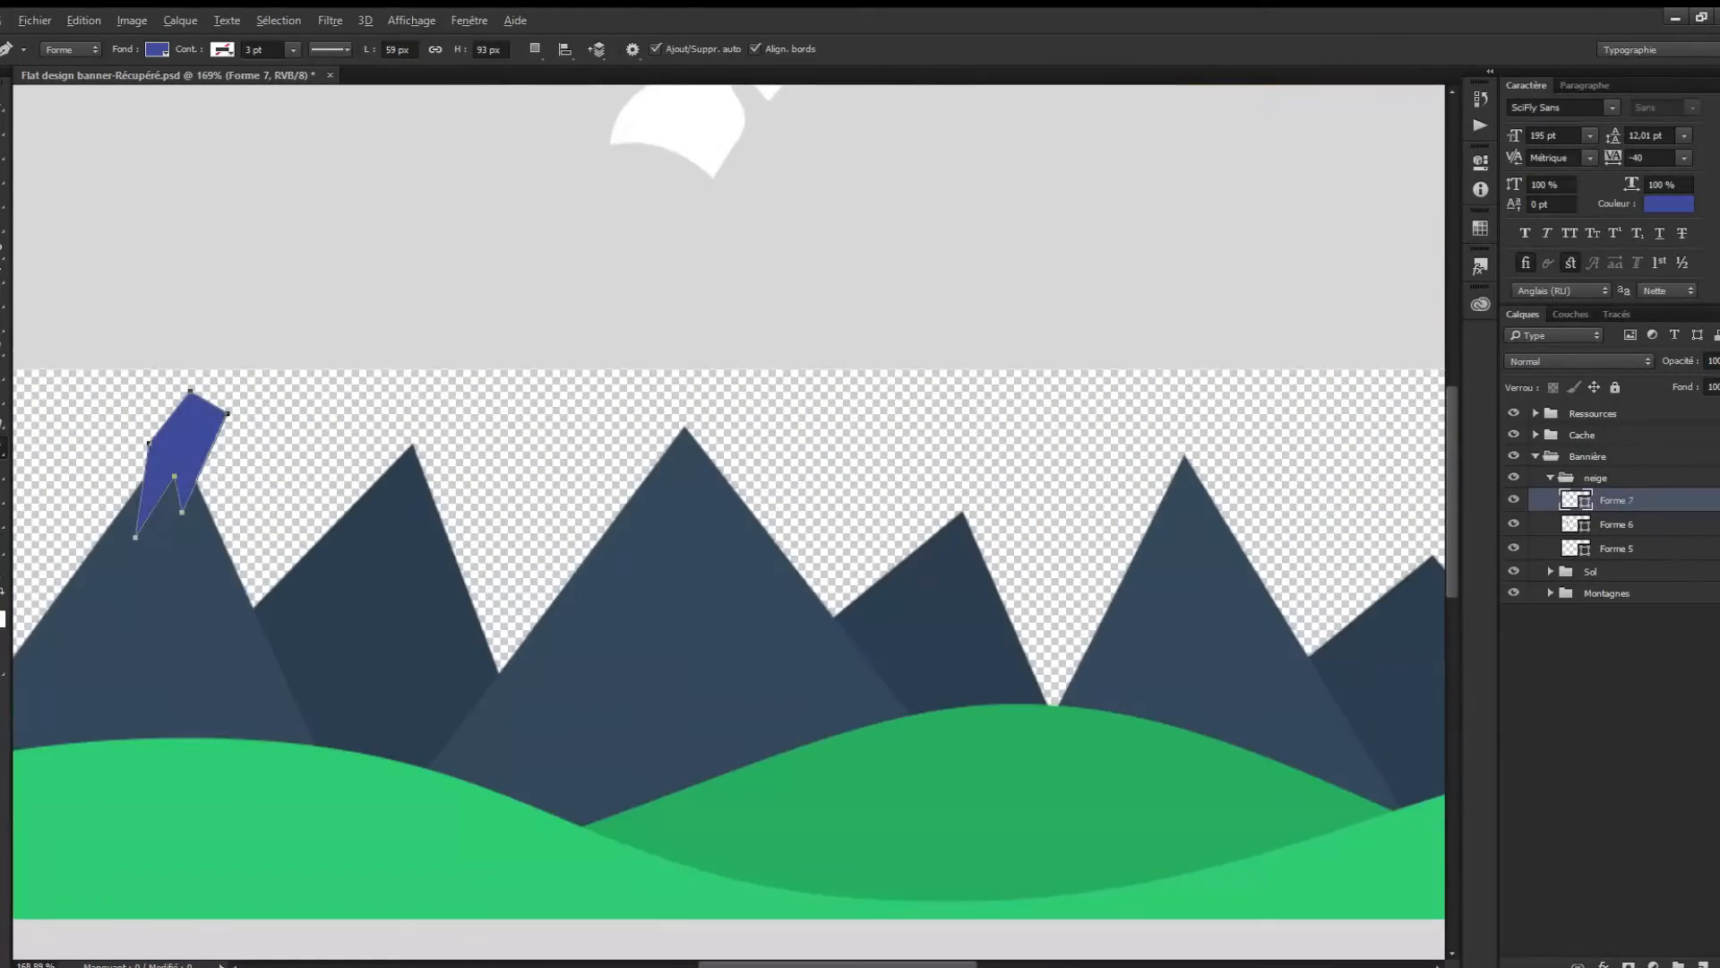
{"action": "left_click", "coordinate": [650, 443]}
{"action": "left_click", "coordinate": [663, 514]}
{"action": "left_click", "coordinate": [683, 462]}
{"action": "left_click", "coordinate": [693, 504]}
{"action": "left_click_drag", "start_coordinate": [706, 472], "coordinate": [713, 485]}
{"action": "left_click", "coordinate": [650, 442]}
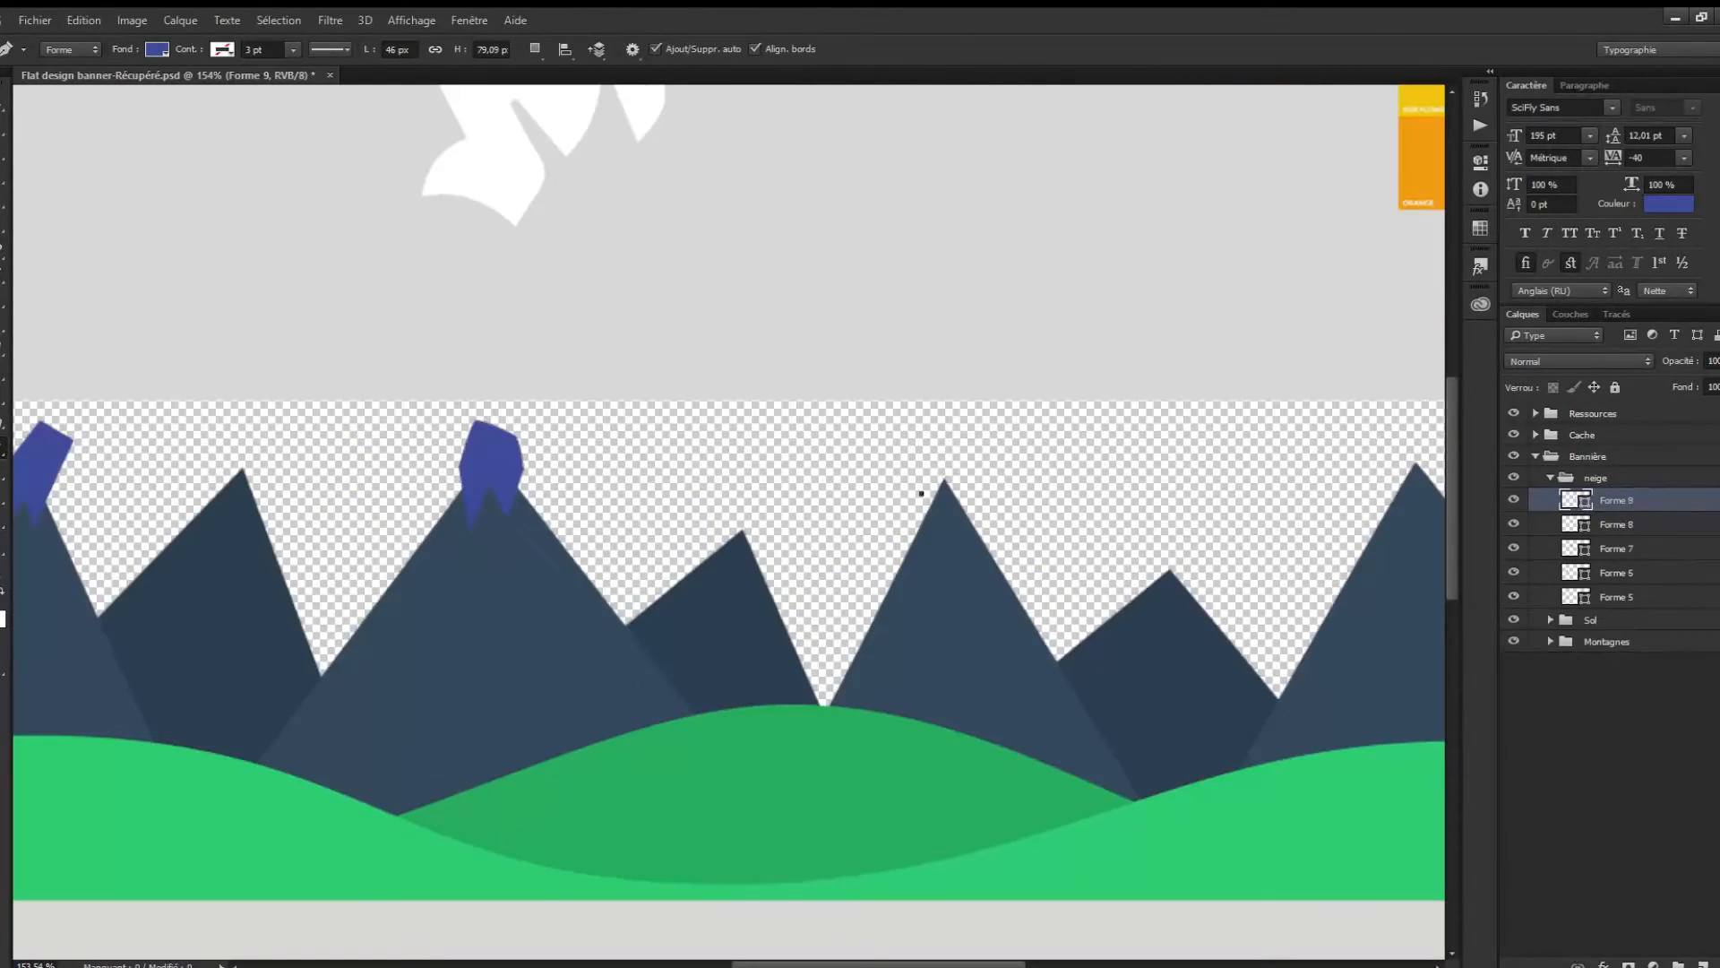
Draw jagged snow caps with the Pen tool over the next two front mountain peaks, the second about 63 by 85 px.
{"action": "left_click", "coordinate": [950, 521]}
{"action": "left_click", "coordinate": [964, 558]}
{"action": "left_click_drag", "start_coordinate": [972, 529], "coordinate": [980, 563]}
{"action": "left_click", "coordinate": [996, 448]}
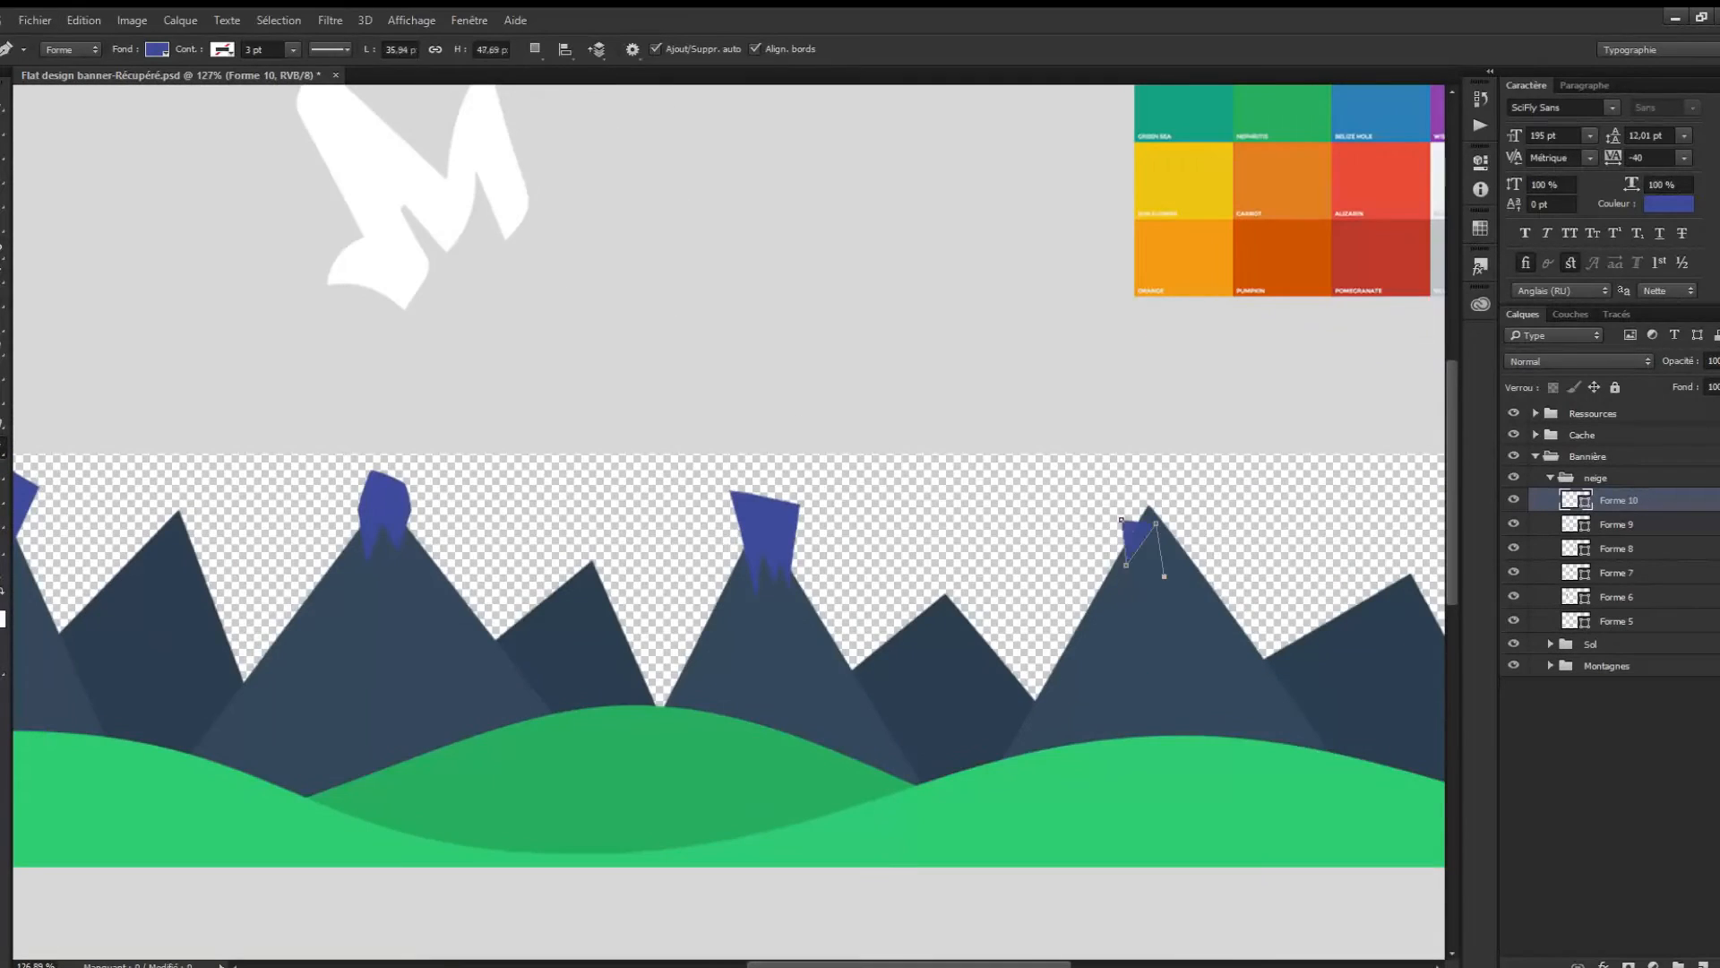
{"action": "left_click", "coordinate": [1127, 476]}
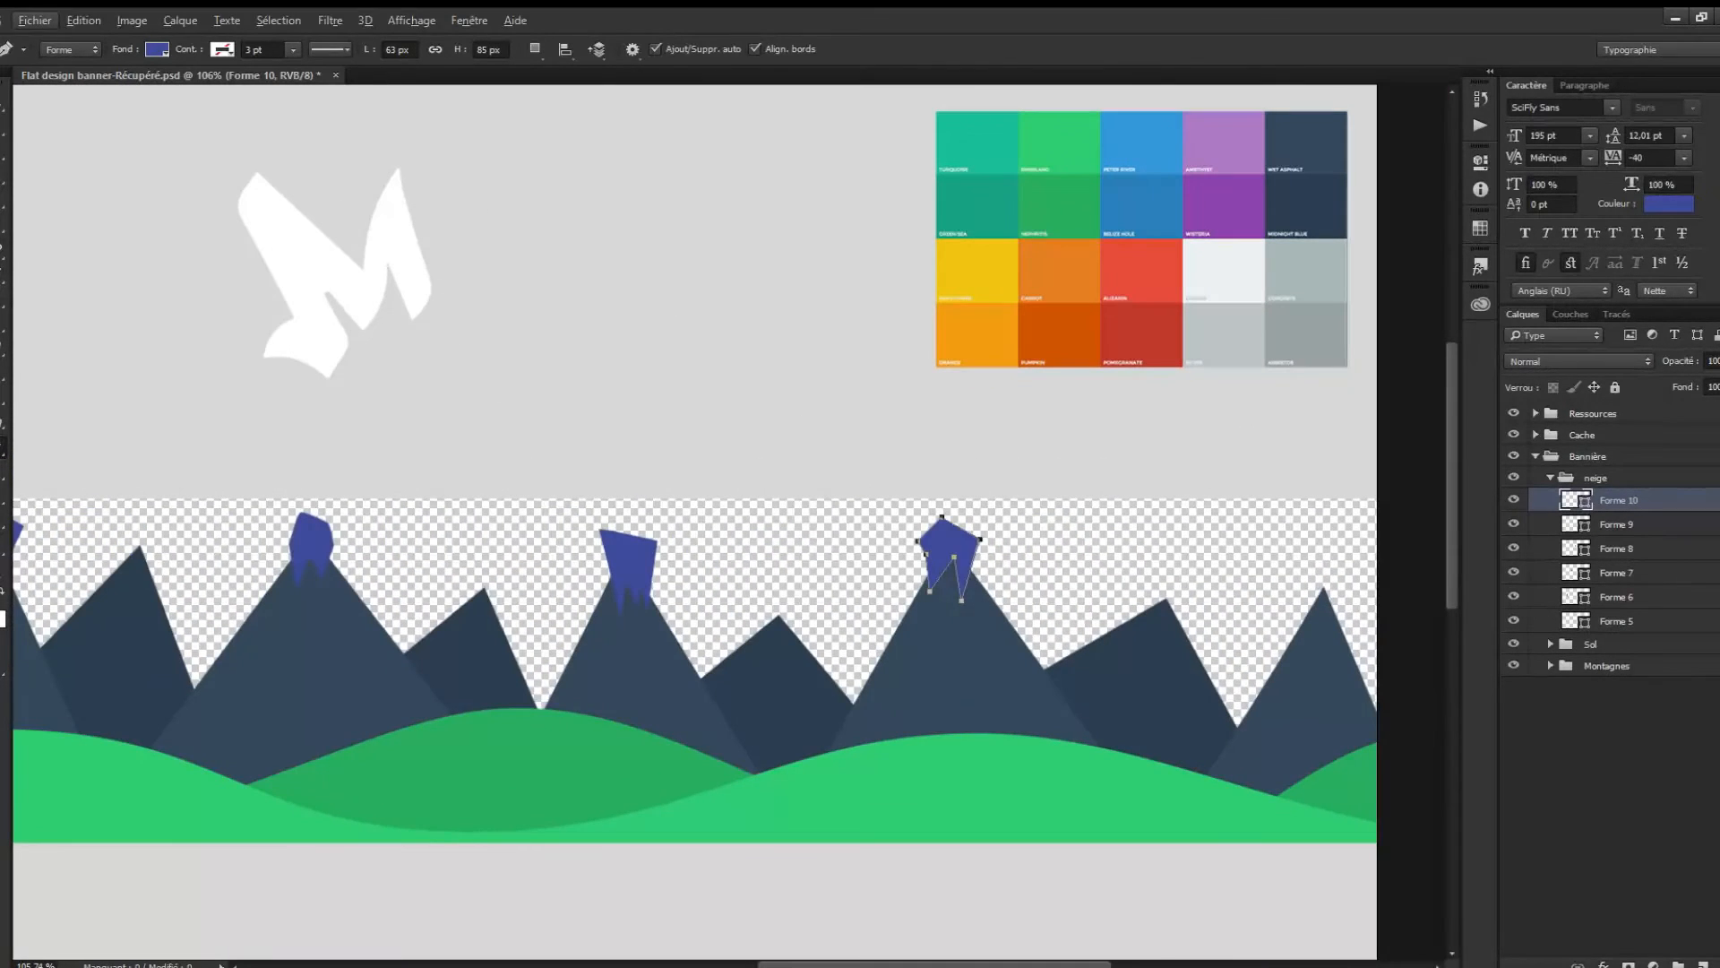
Draw a jagged snow cap about 49 px wide and 93 px high over the rightmost front mountain with the Pen tool.
{"action": "left_click", "coordinate": [1307, 599]}
{"action": "left_click", "coordinate": [1315, 632]}
{"action": "left_click", "coordinate": [1322, 619]}
{"action": "left_click", "coordinate": [1339, 647]}
{"action": "left_click", "coordinate": [1355, 558]}
{"action": "left_click", "coordinate": [1323, 555]}
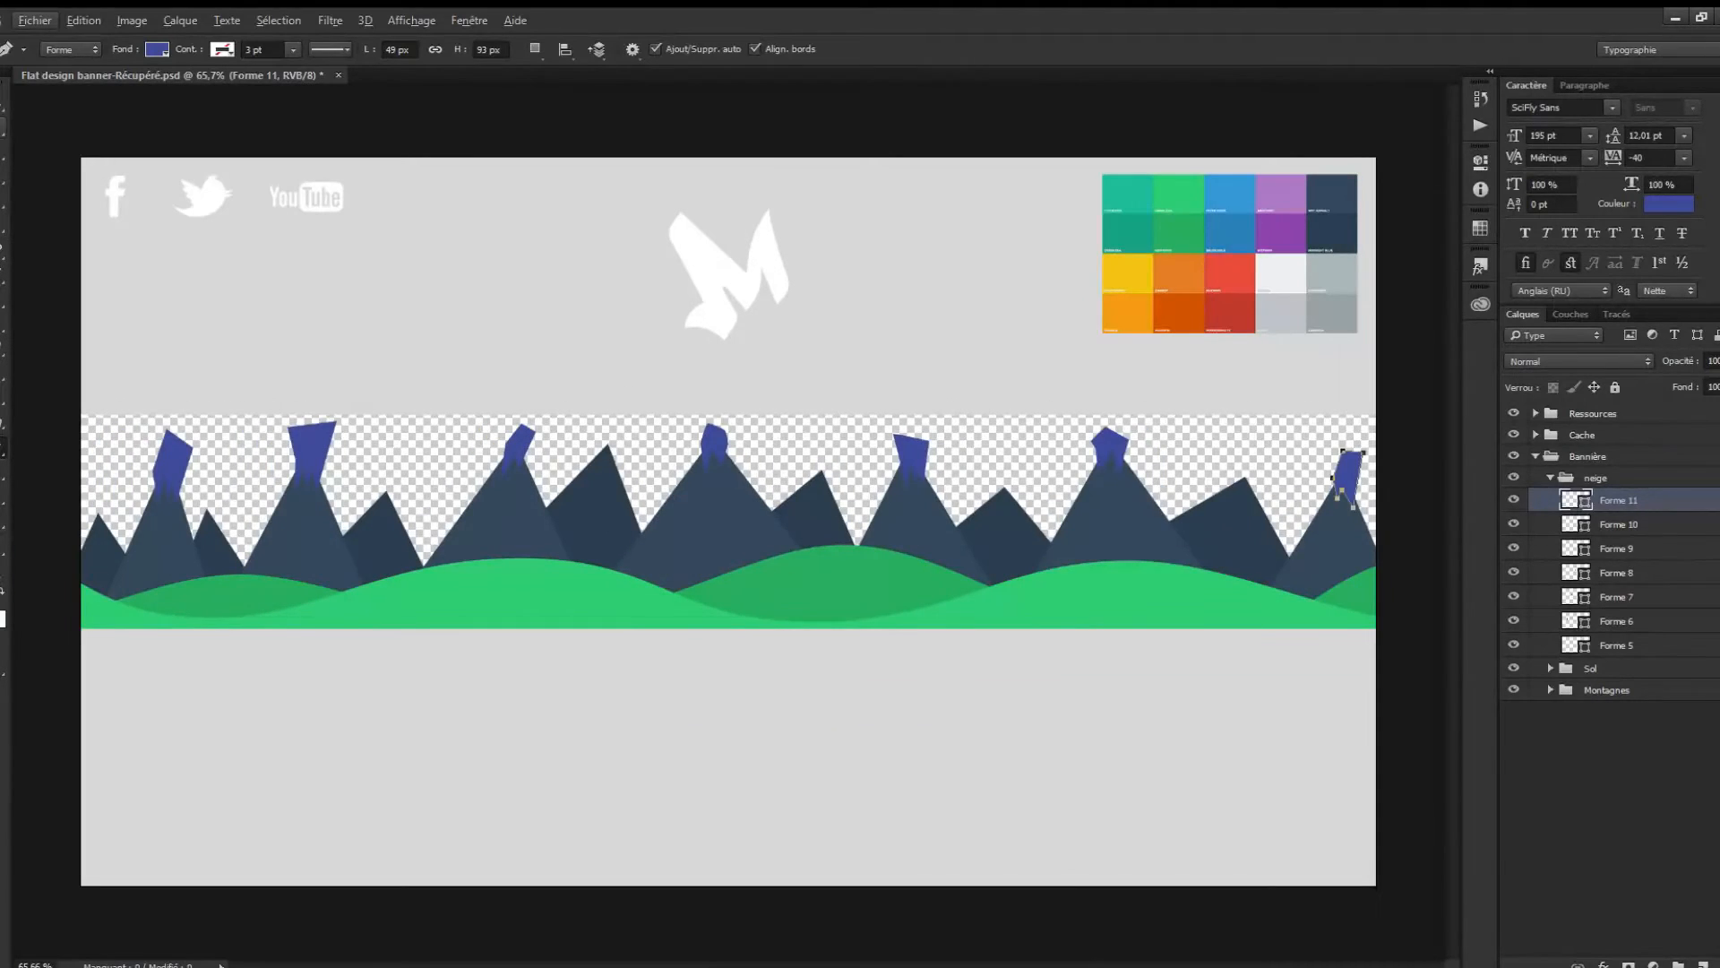
Merge the snow cap shapes Forme 5 to Forme 11 into one layer and give it a white Color Overlay.
{"action": "key", "text": "v"}
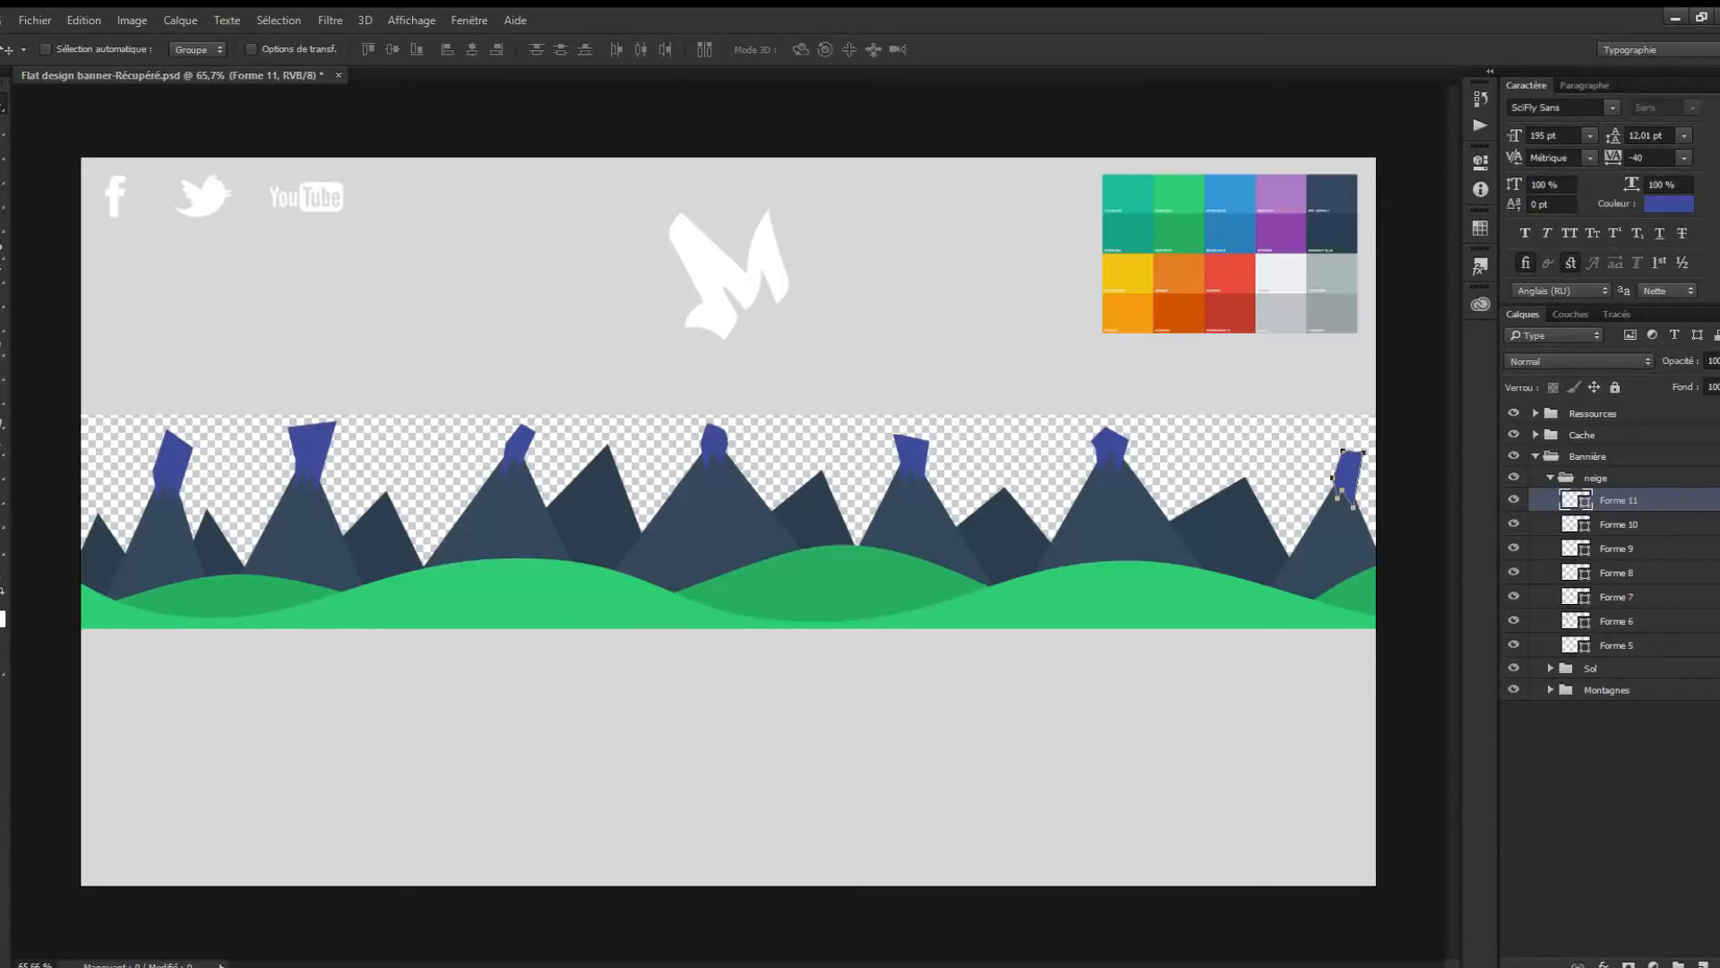
{"action": "left_click", "coordinate": [1616, 645], "text": "shift"}
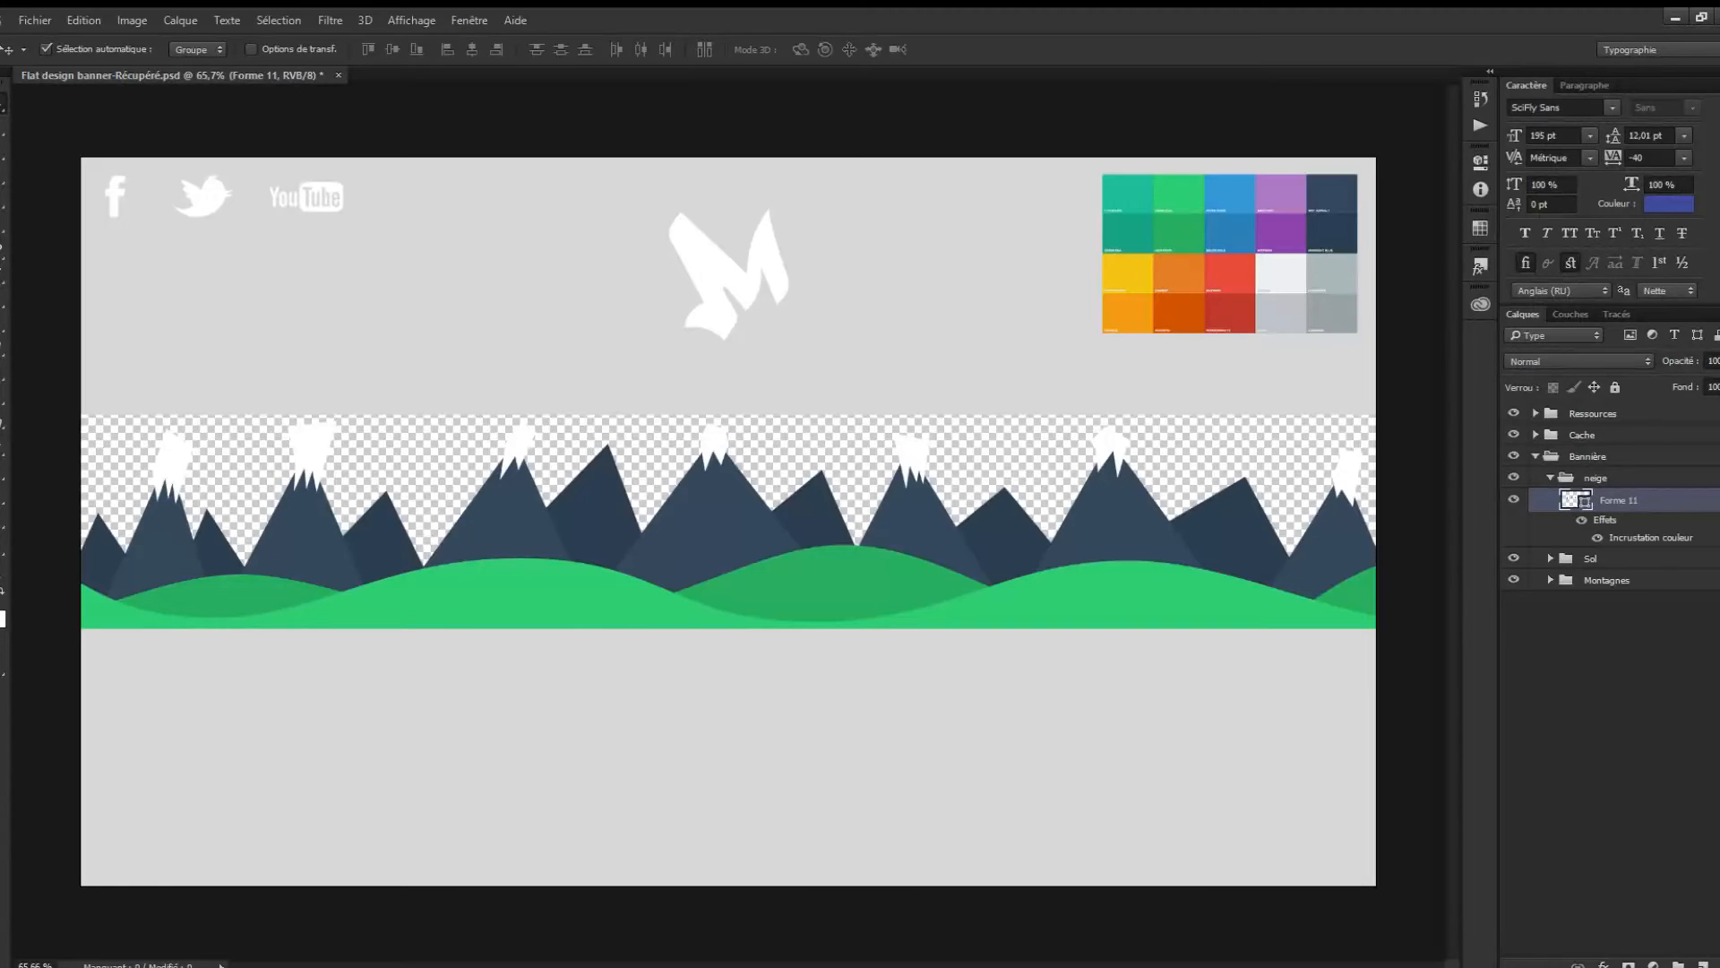
Rename the mountain layers in the Montagnes group: Forme 3 as avant and Forme 4 as arrière.
{"action": "left_click", "coordinate": [1550, 579]}
{"action": "left_click", "coordinate": [1513, 602]}
{"action": "left_click", "coordinate": [1513, 602]}
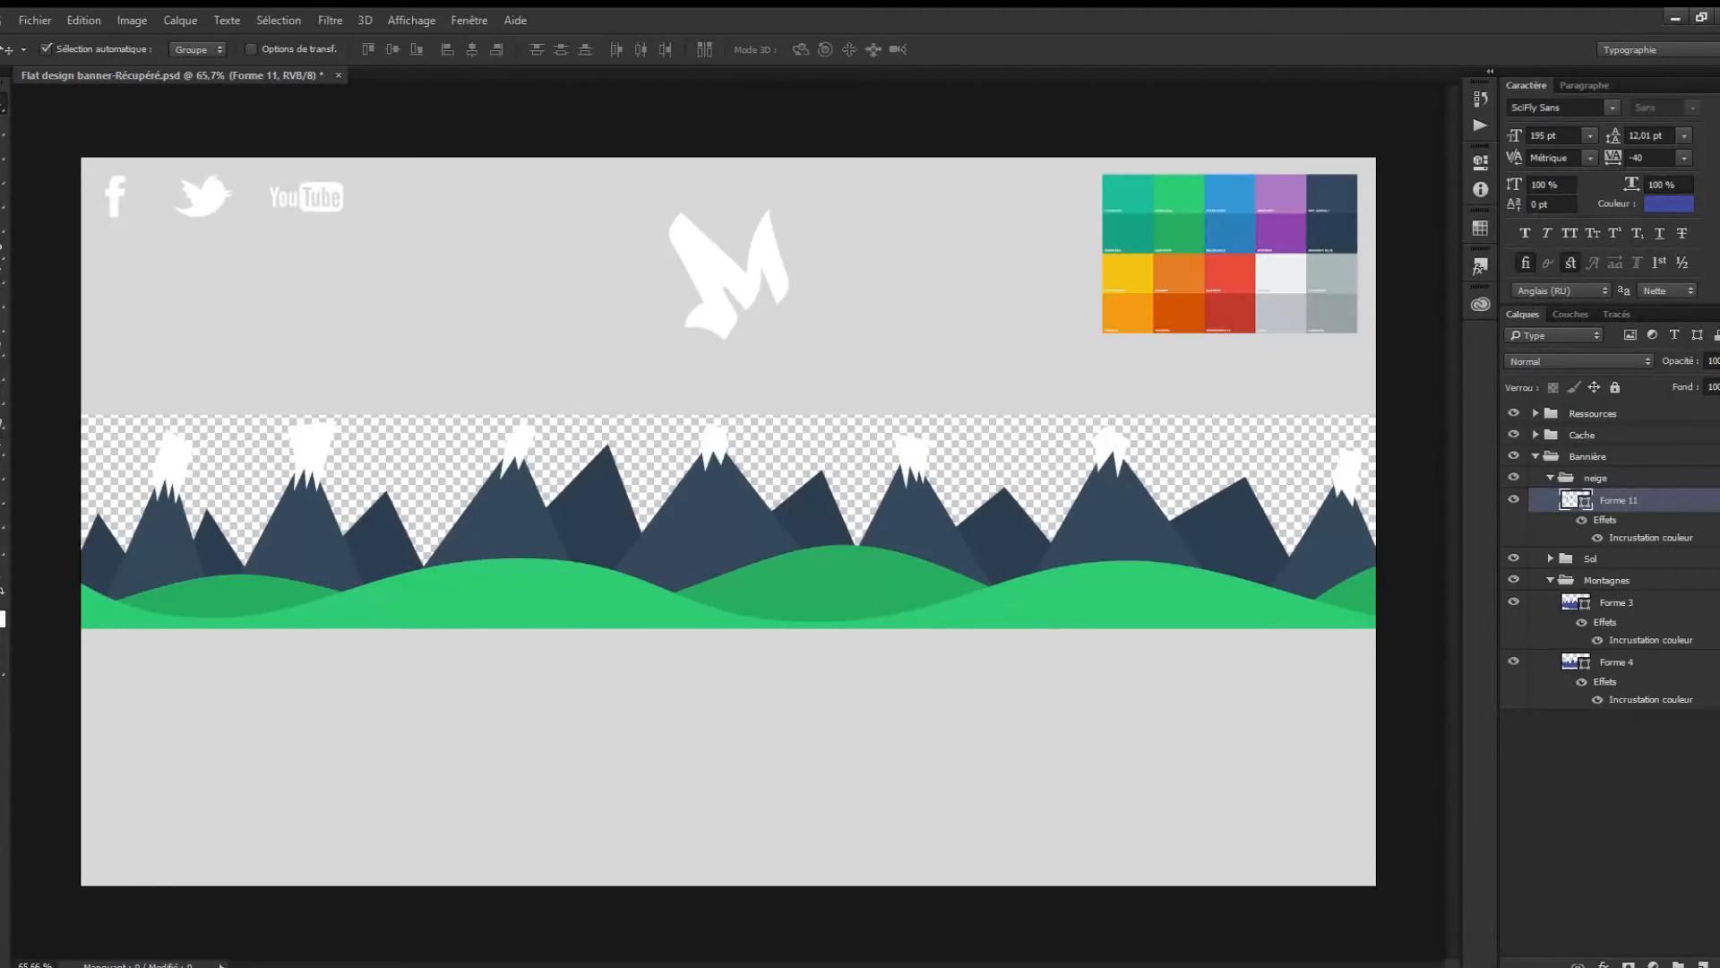
{"action": "double_click", "coordinate": [1617, 602]}
{"action": "type", "text": "avant"}
{"action": "key", "text": "Return"}
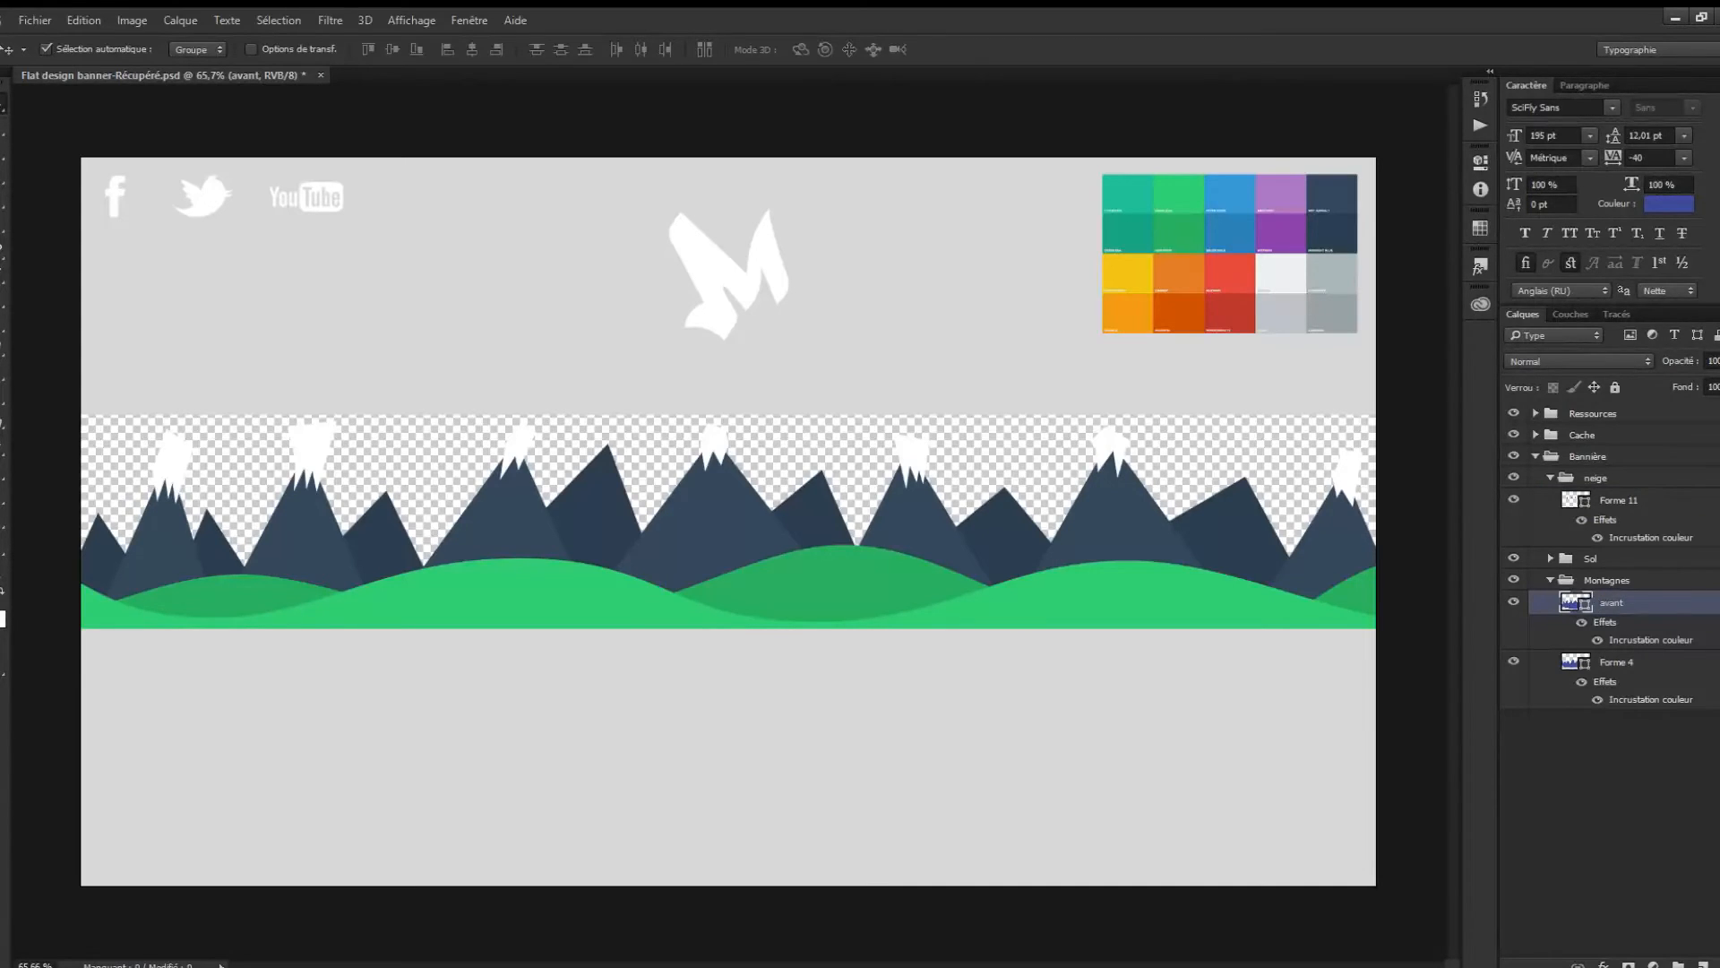
{"action": "double_click", "coordinate": [1616, 662]}
{"action": "type", "text": "arrière"}
{"action": "key", "text": "Return"}
{"action": "left_click", "coordinate": [1613, 788]}
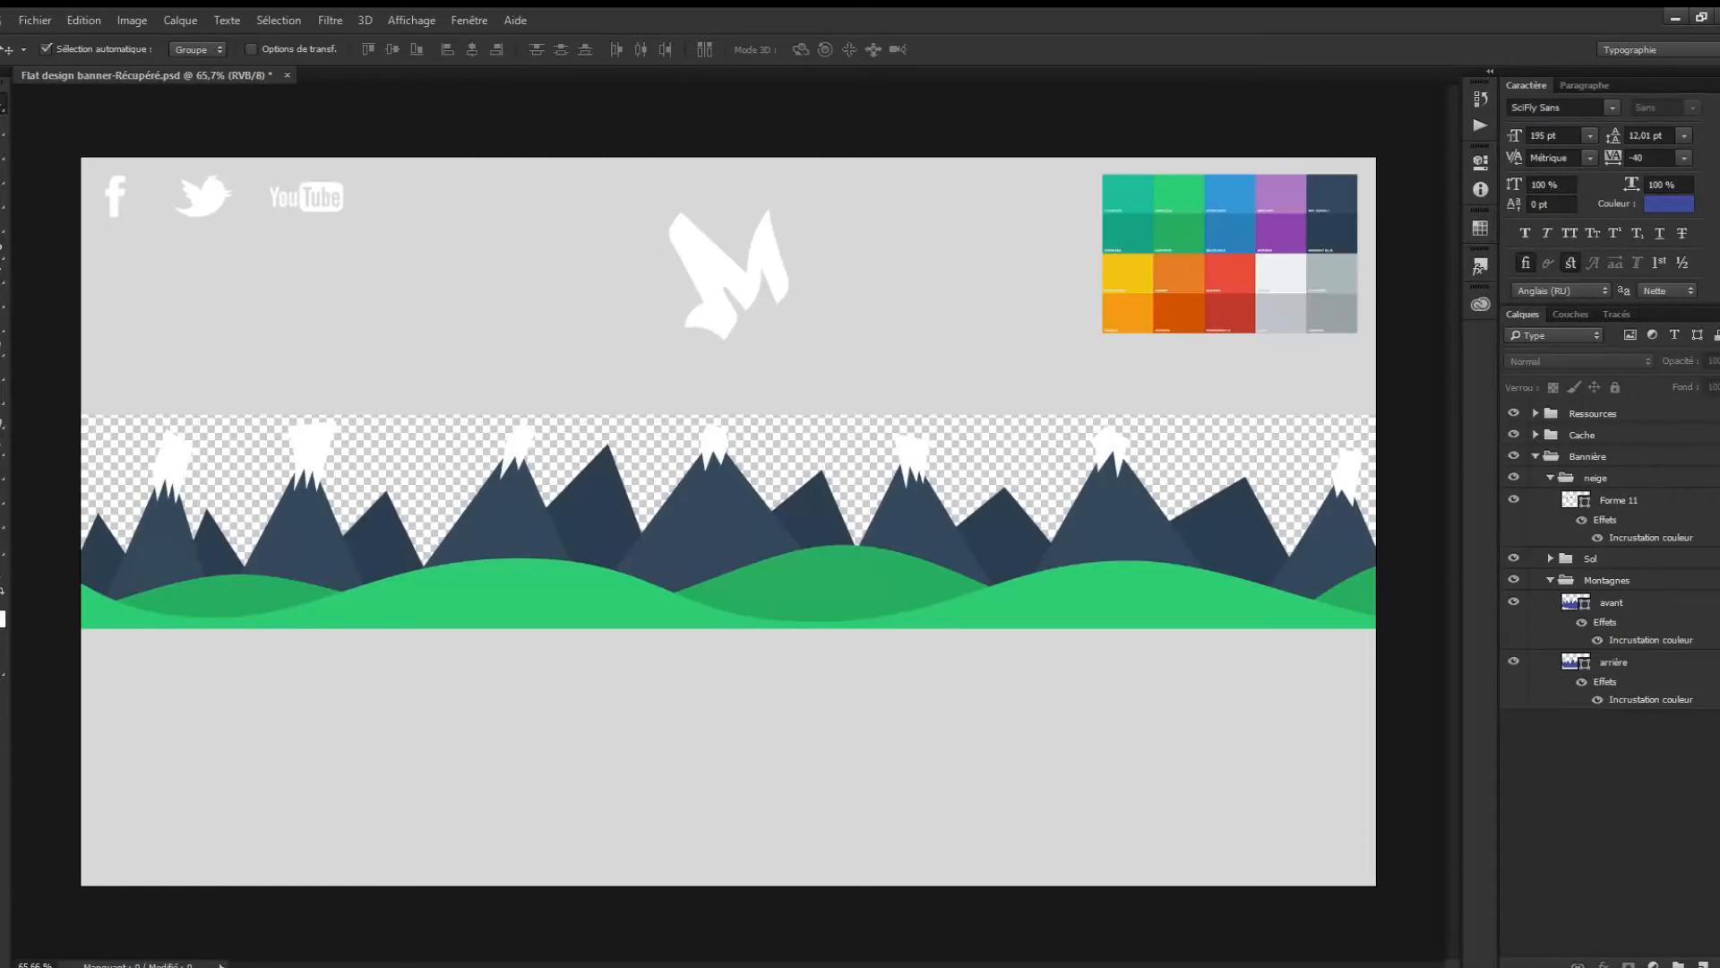
Rasterize Forme 11 with its layer style and copy the snow inside the outline of the avant mountains to a new layer.
{"action": "left_click", "coordinate": [1618, 501]}
{"action": "right_click", "coordinate": [1618, 501]}
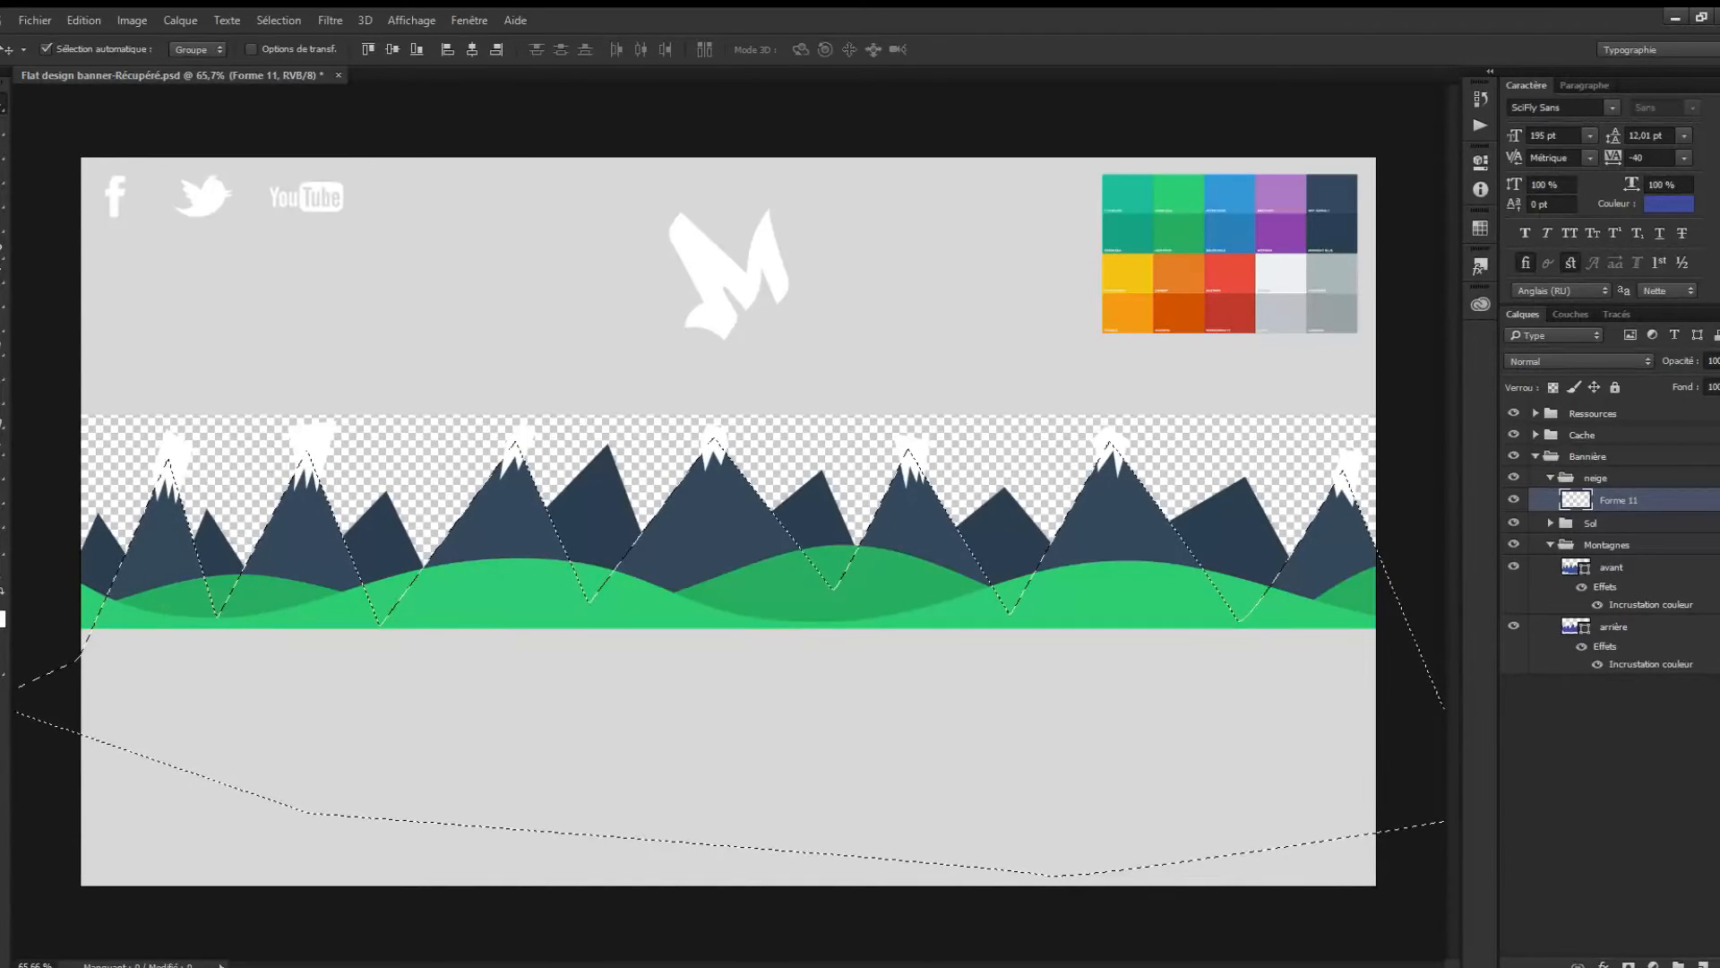
{"action": "key", "text": "ctrl+j"}
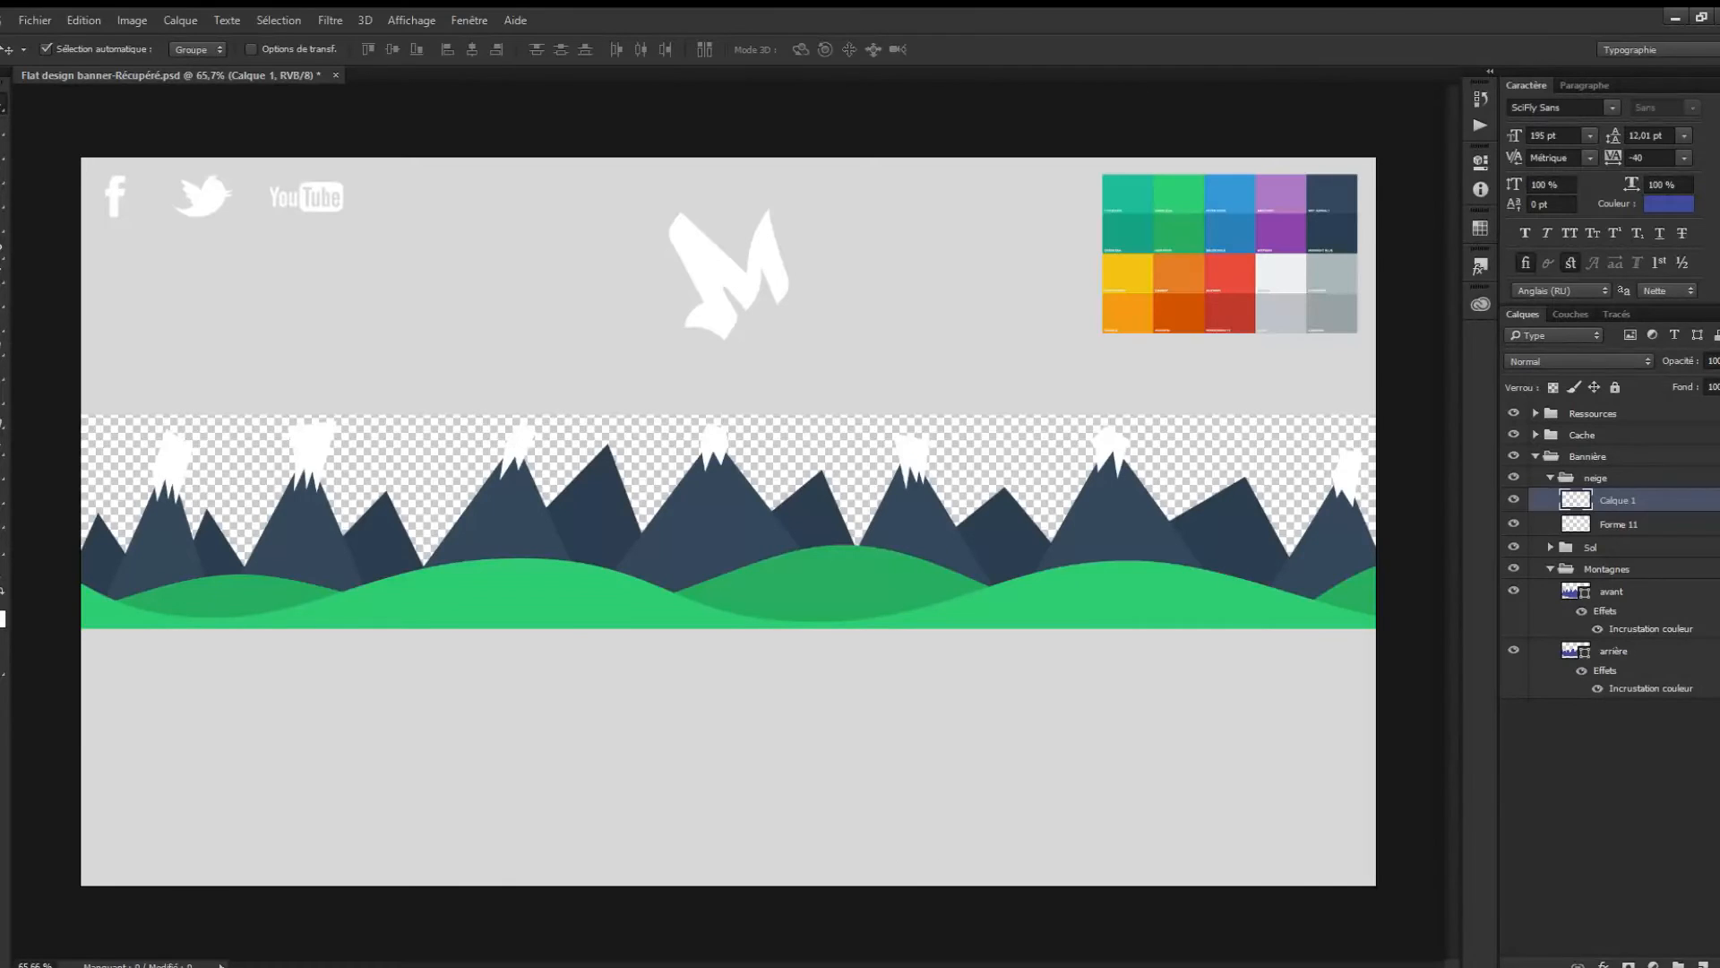
Delete the untrimmed Forme 11 snow layer, keeping only the trimmed snow copy, and inspect the snow caps up close.
{"action": "left_click", "coordinate": [1619, 524]}
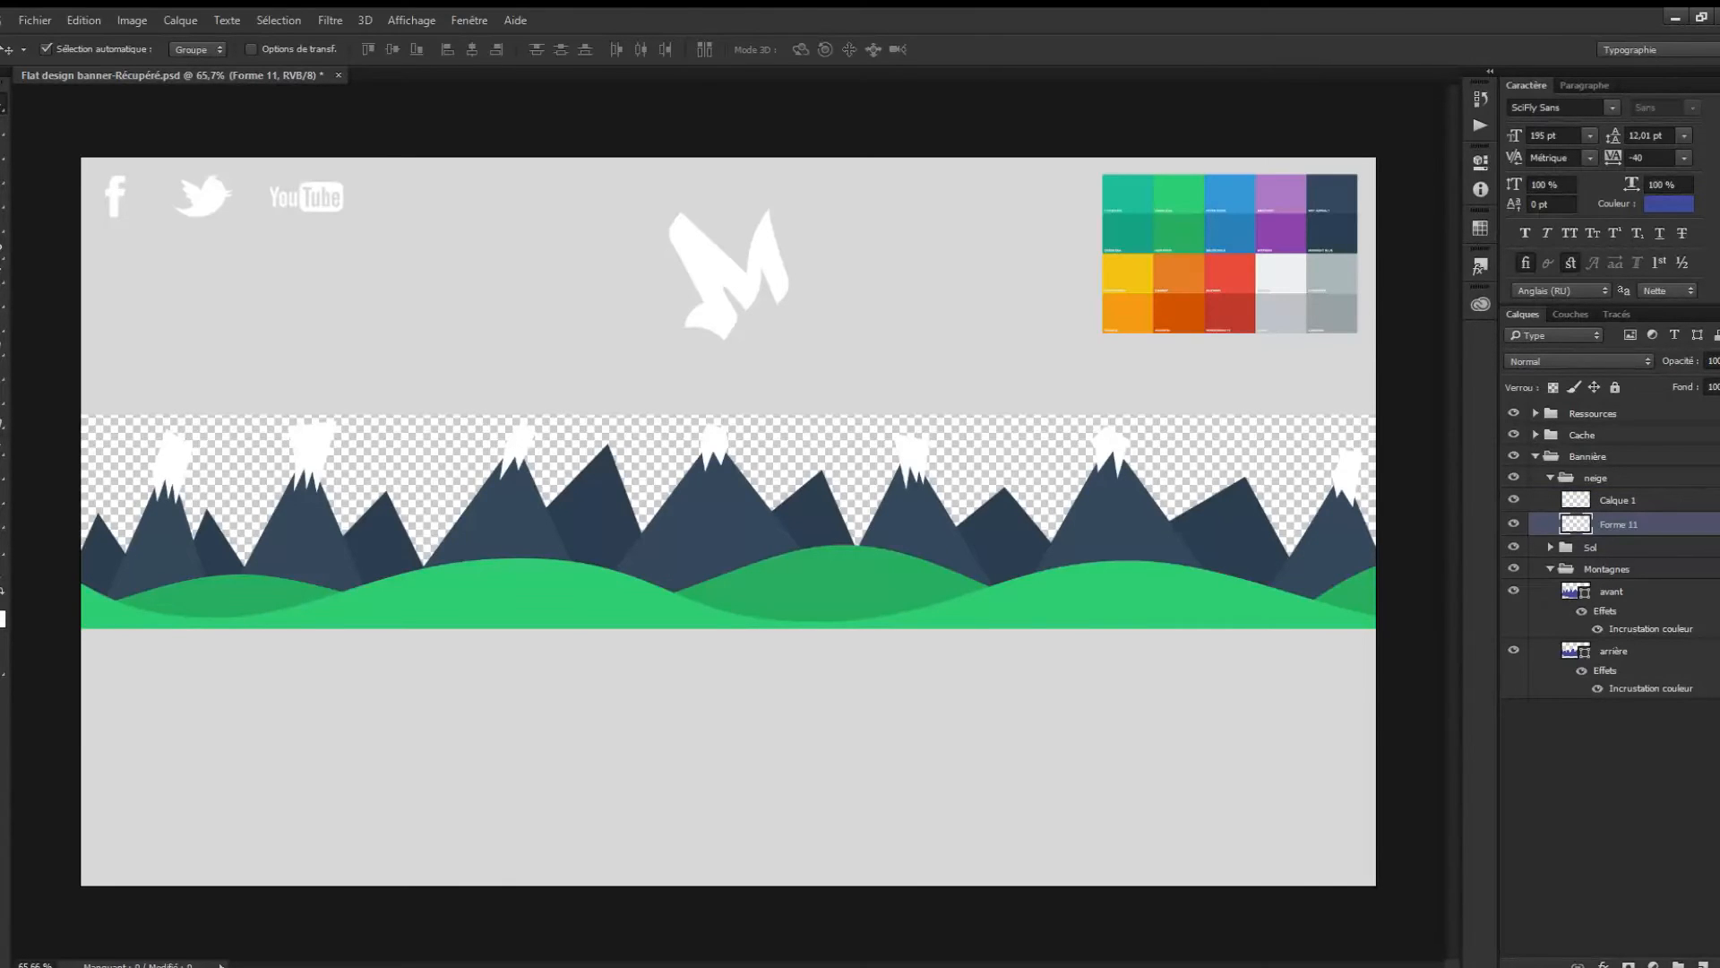
{"action": "key", "text": "Delete"}
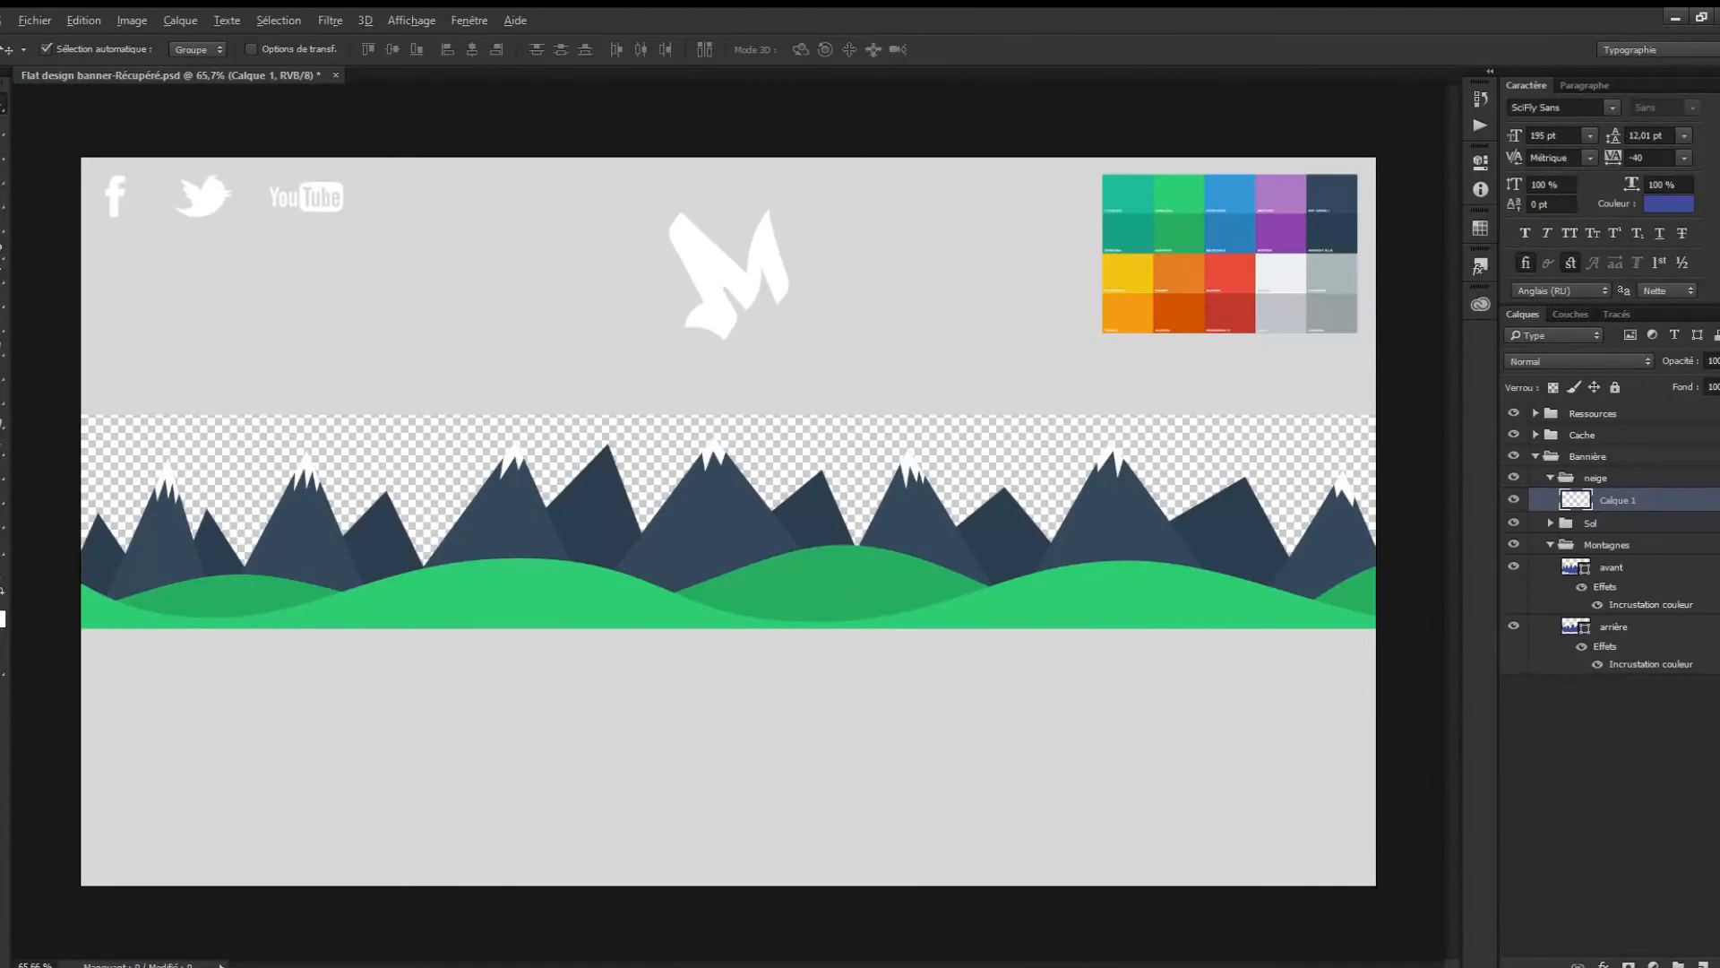
{"action": "scroll", "coordinate": [896, 461], "scroll_direction": "up", "scroll_amount": 10}
{"action": "scroll", "coordinate": [931, 479], "scroll_direction": "down", "scroll_amount": 2}
{"action": "scroll", "coordinate": [895, 461], "scroll_direction": "down", "scroll_amount": 8}
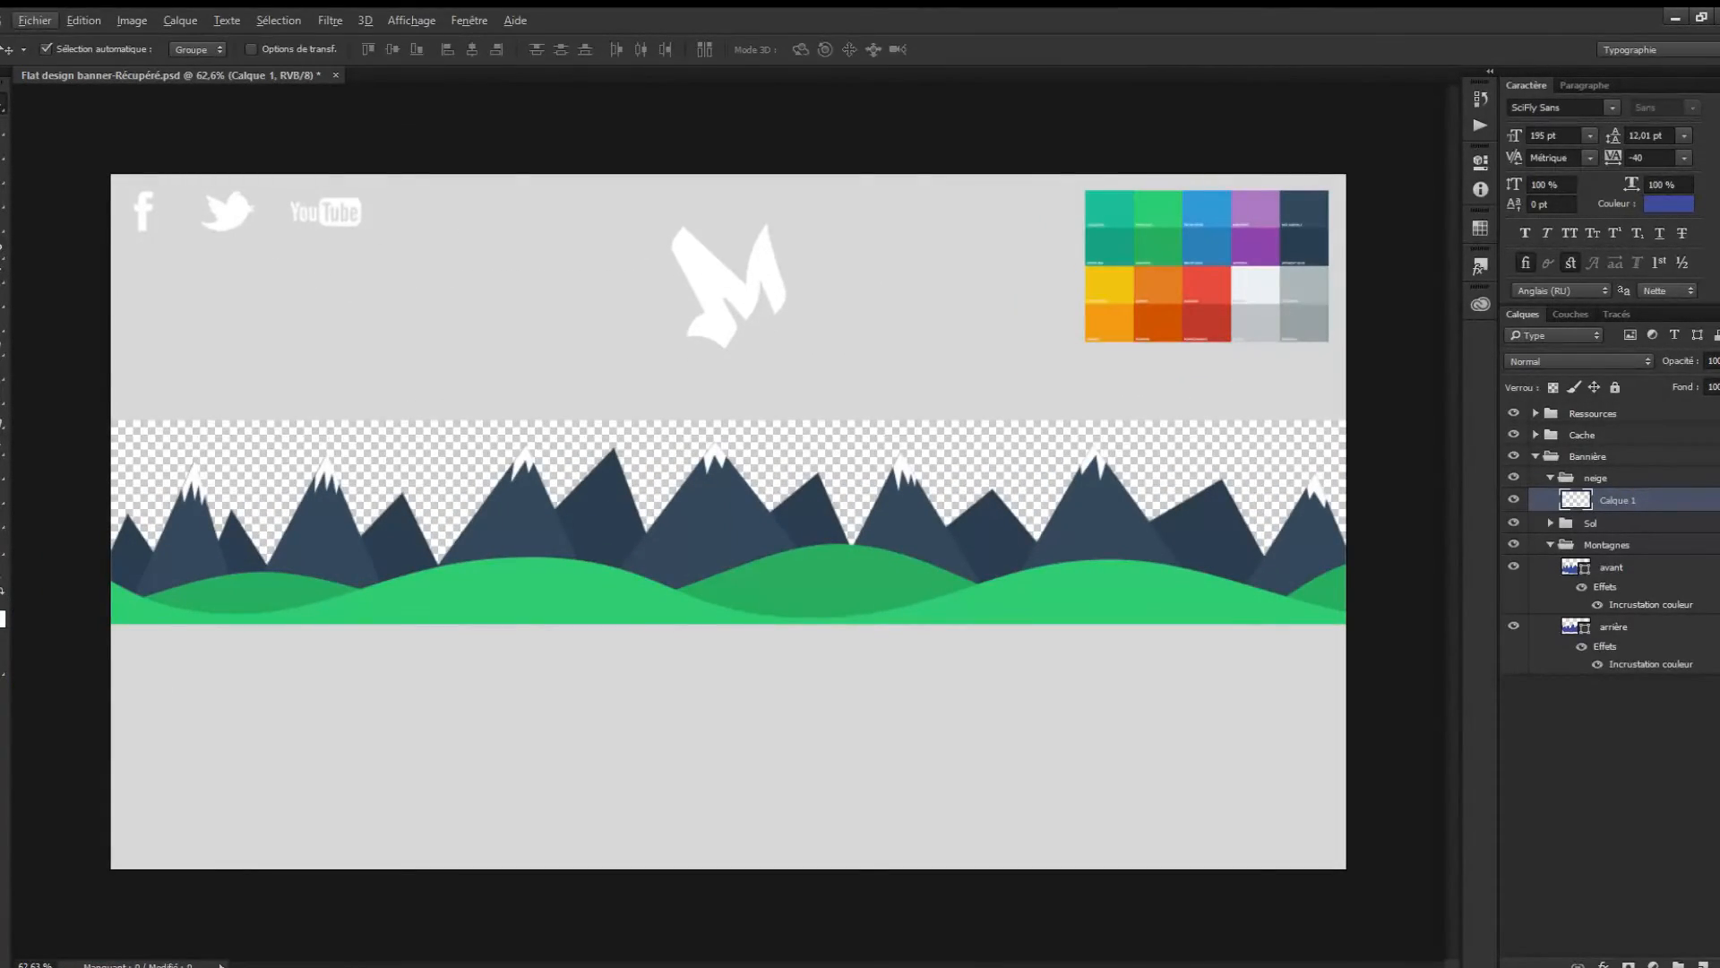
Collapse the neige and Montagnes groups in the layer stack.
{"action": "left_click", "coordinate": [1550, 478]}
{"action": "left_click", "coordinate": [1604, 761]}
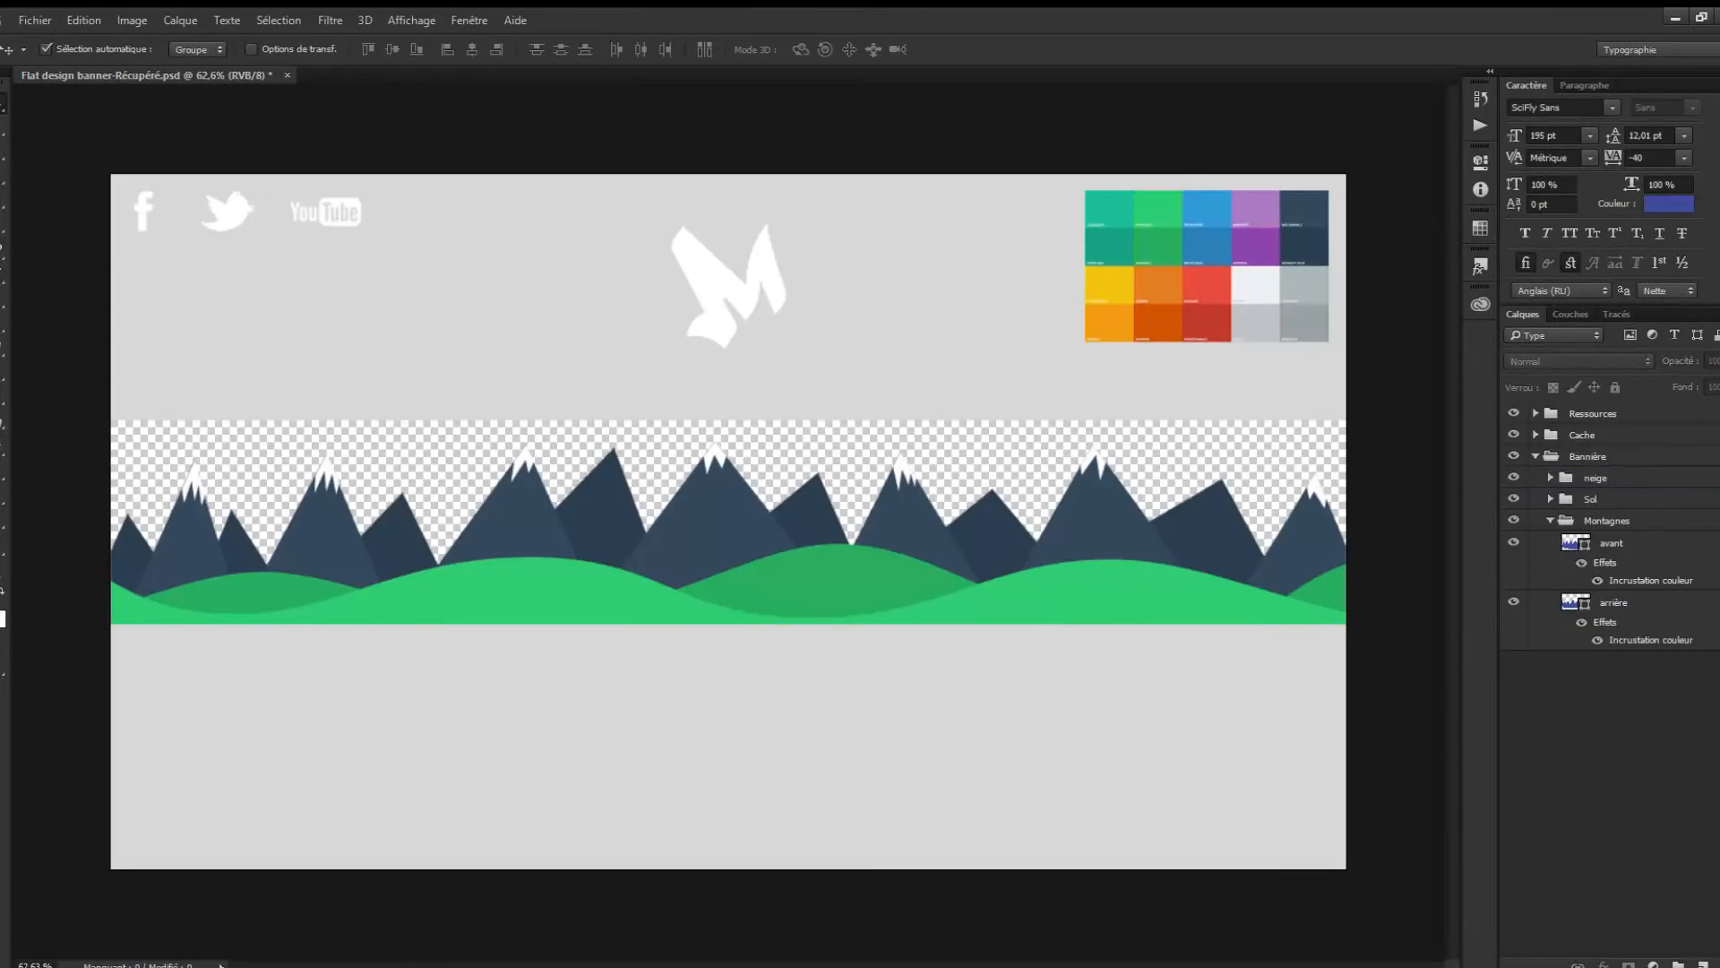
{"action": "left_click", "coordinate": [1550, 520]}
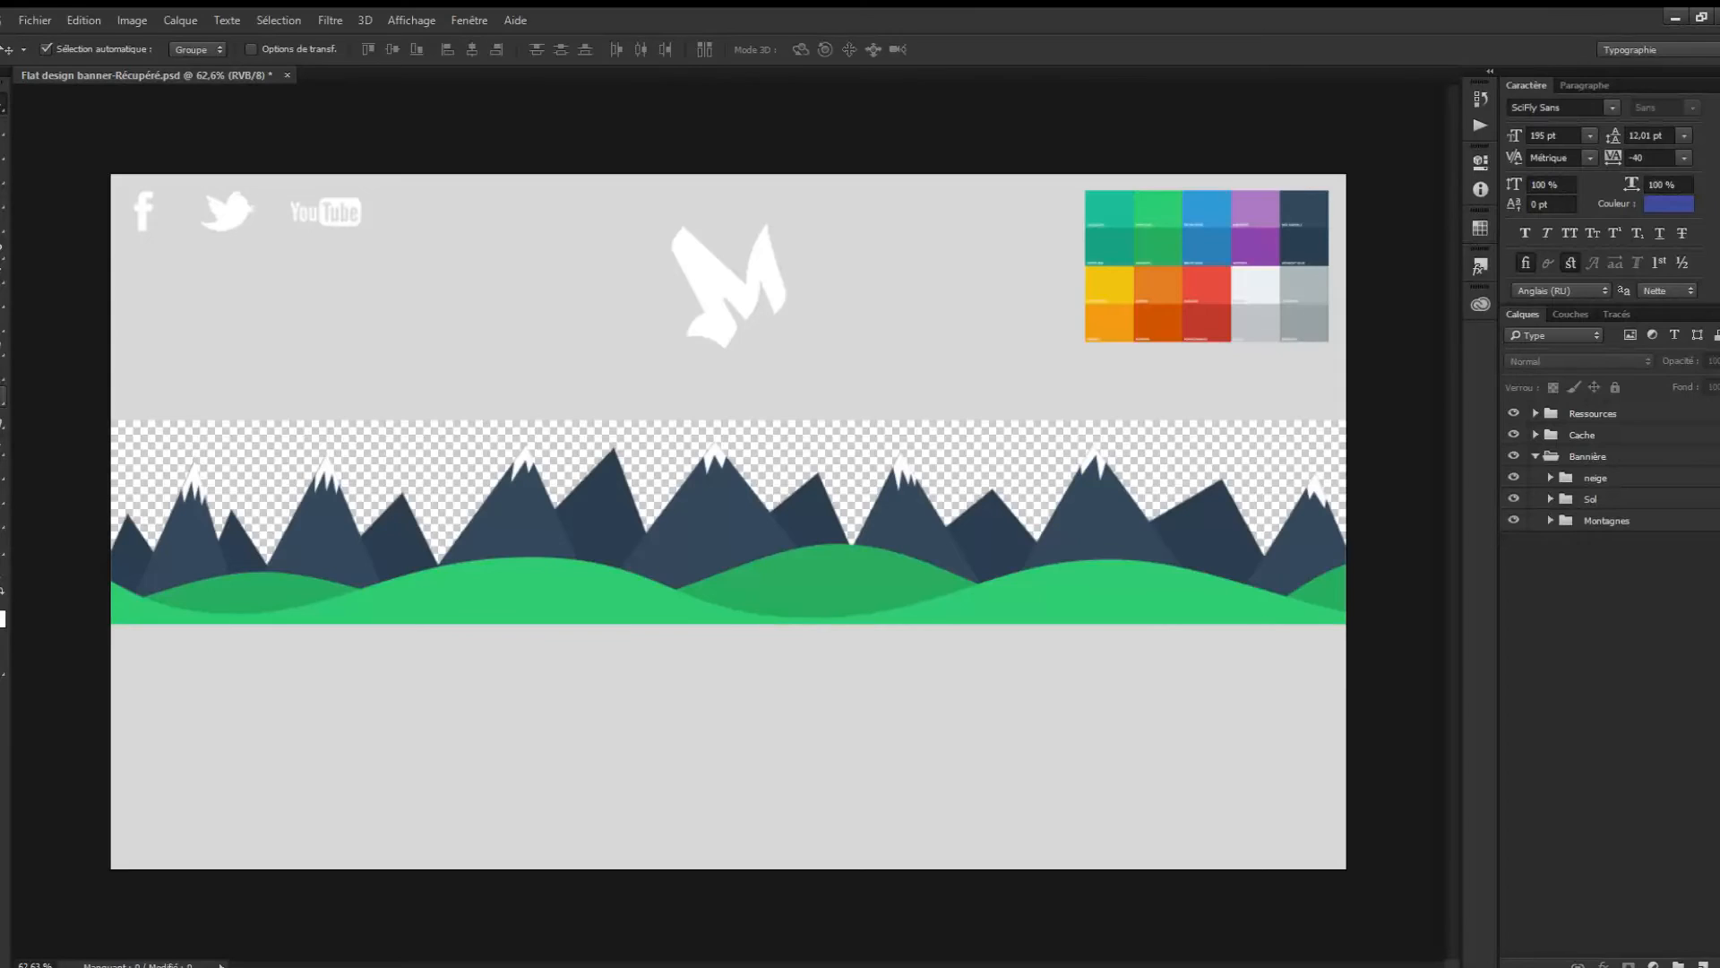
Create a layer named ciel and place it in the Bannière group beneath Montagnes.
{"action": "left_click", "coordinate": [1703, 964]}
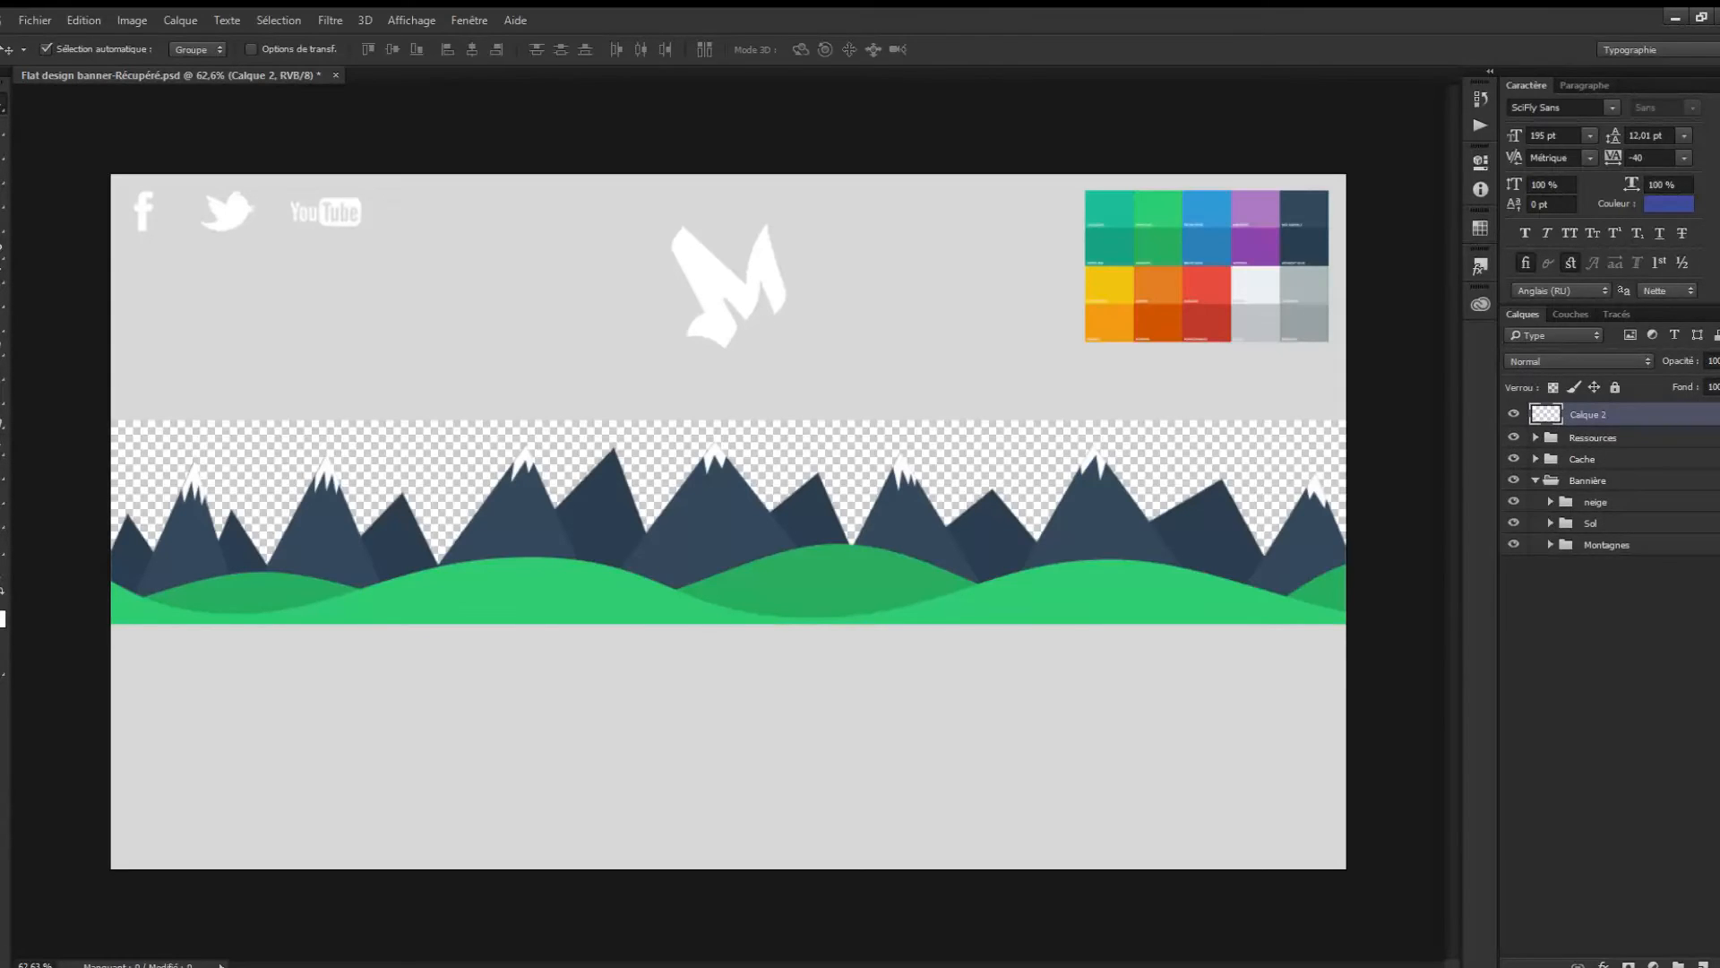
{"action": "left_click_drag", "start_coordinate": [1590, 413], "coordinate": [1591, 557]}
{"action": "double_click", "coordinate": [1588, 542]}
{"action": "type", "text": "ciel"}
{"action": "key", "text": "Return"}
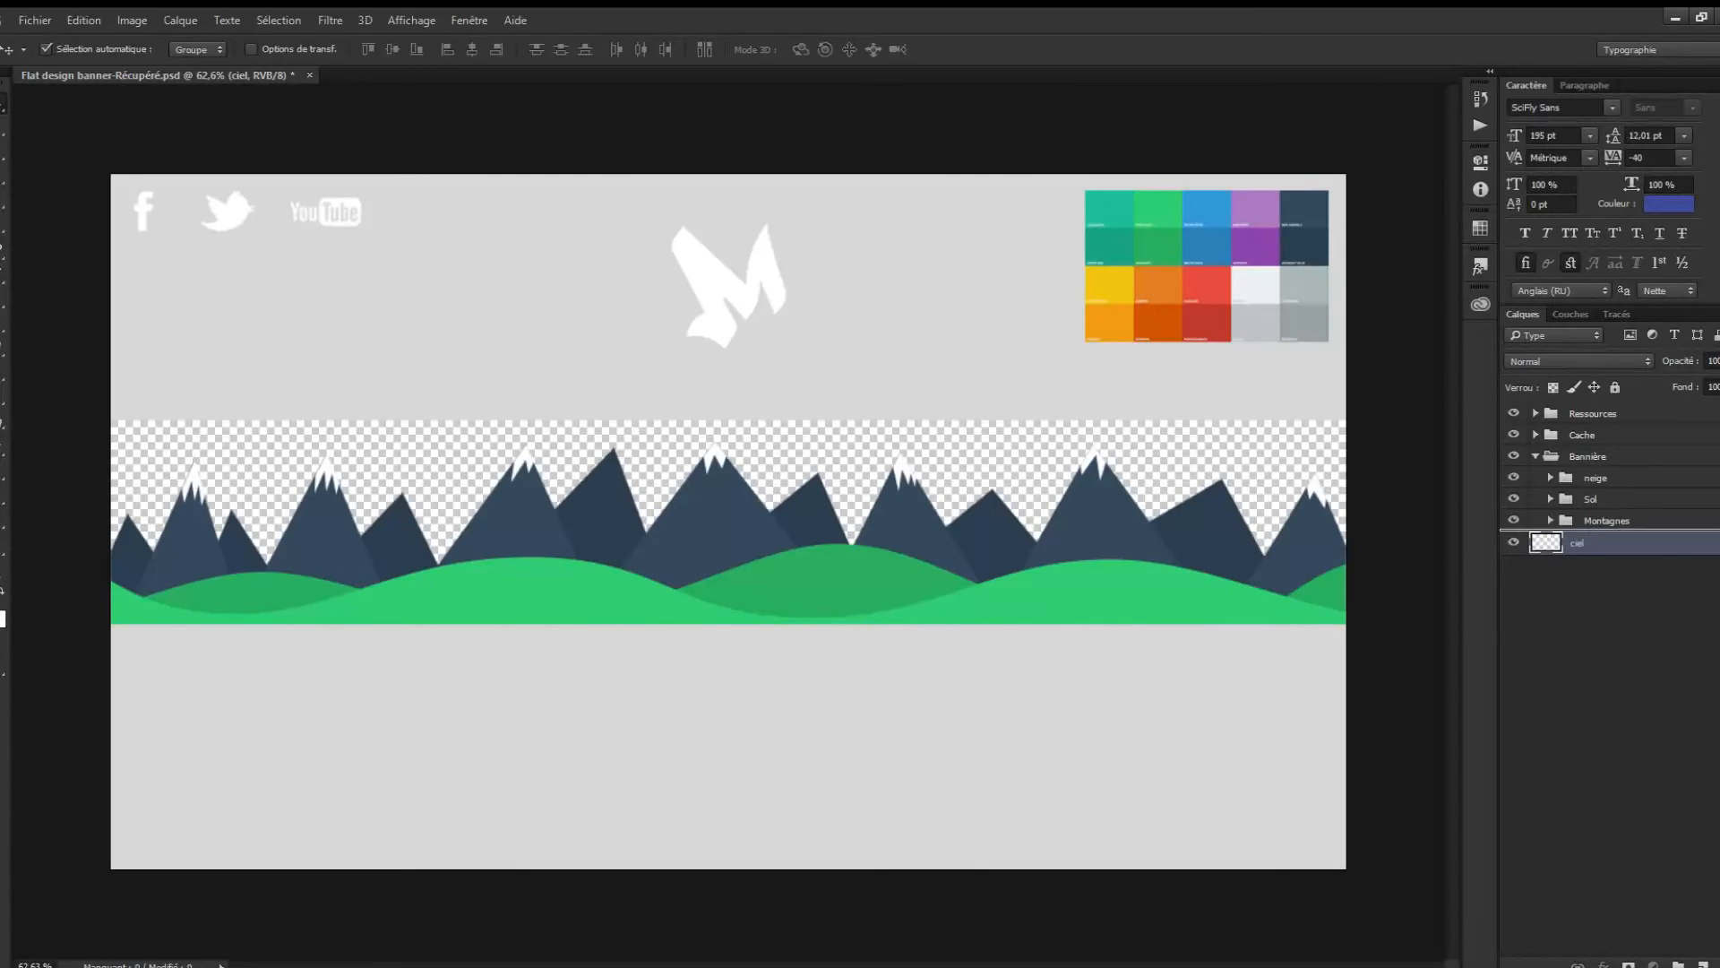
Fill the ciel layer with the lighter blue sampled from the color palette.
{"action": "key", "text": "i"}
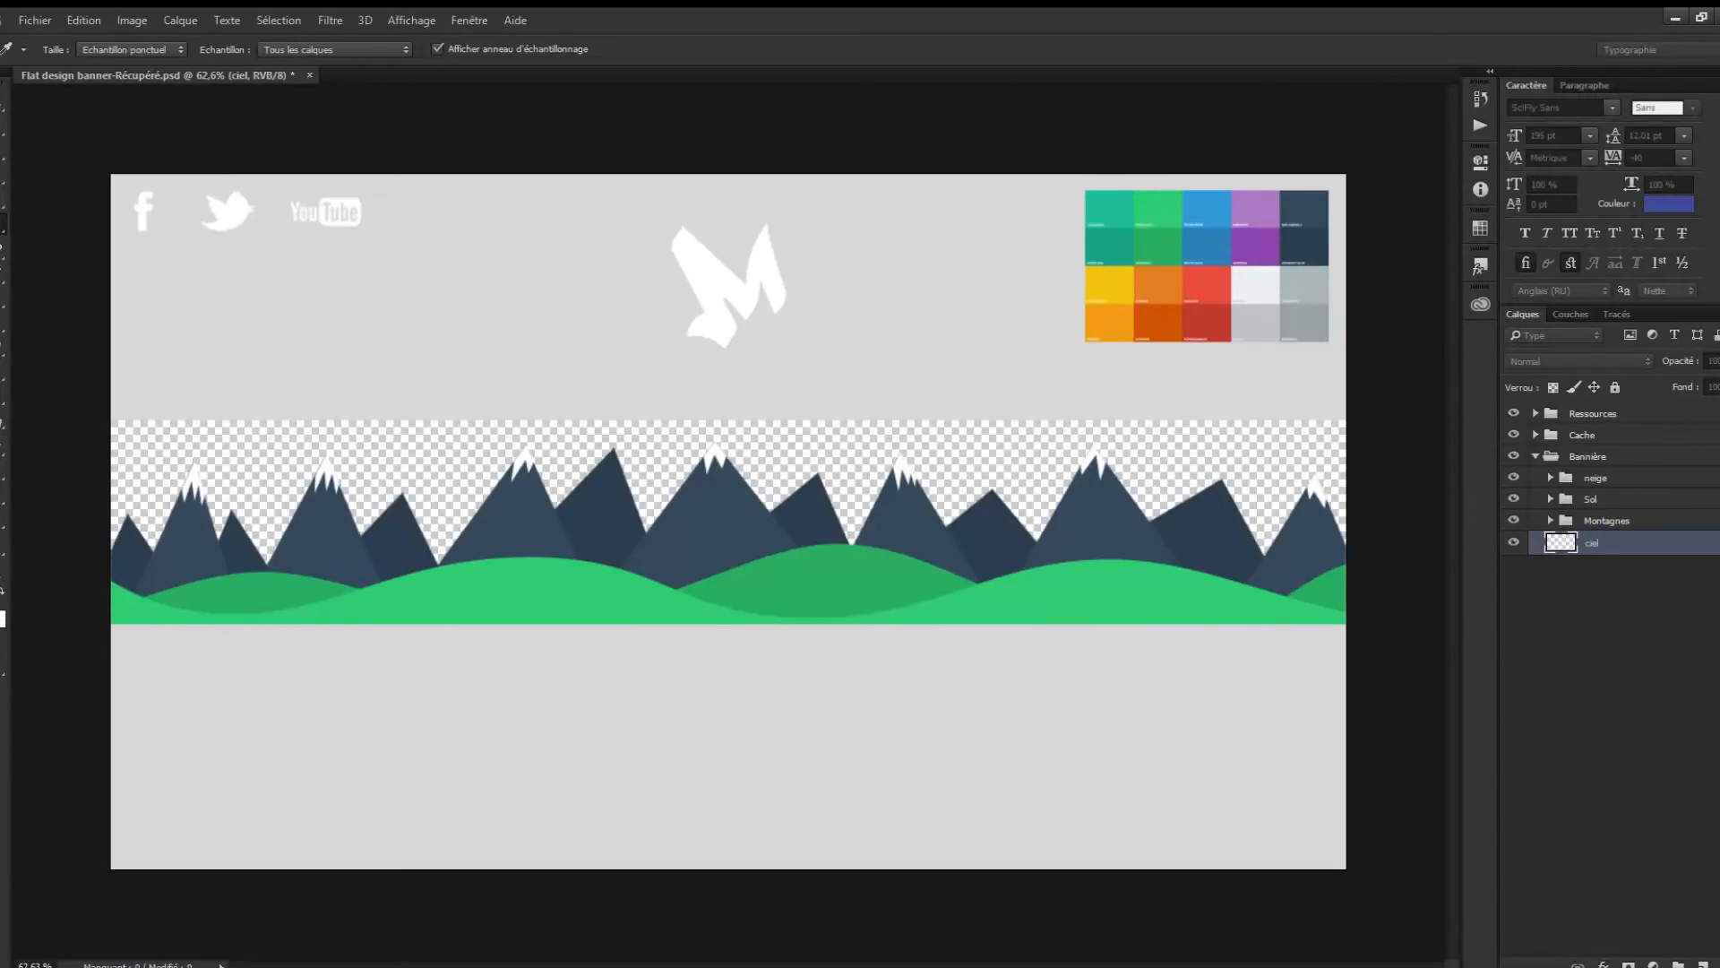
{"action": "key", "text": "v"}
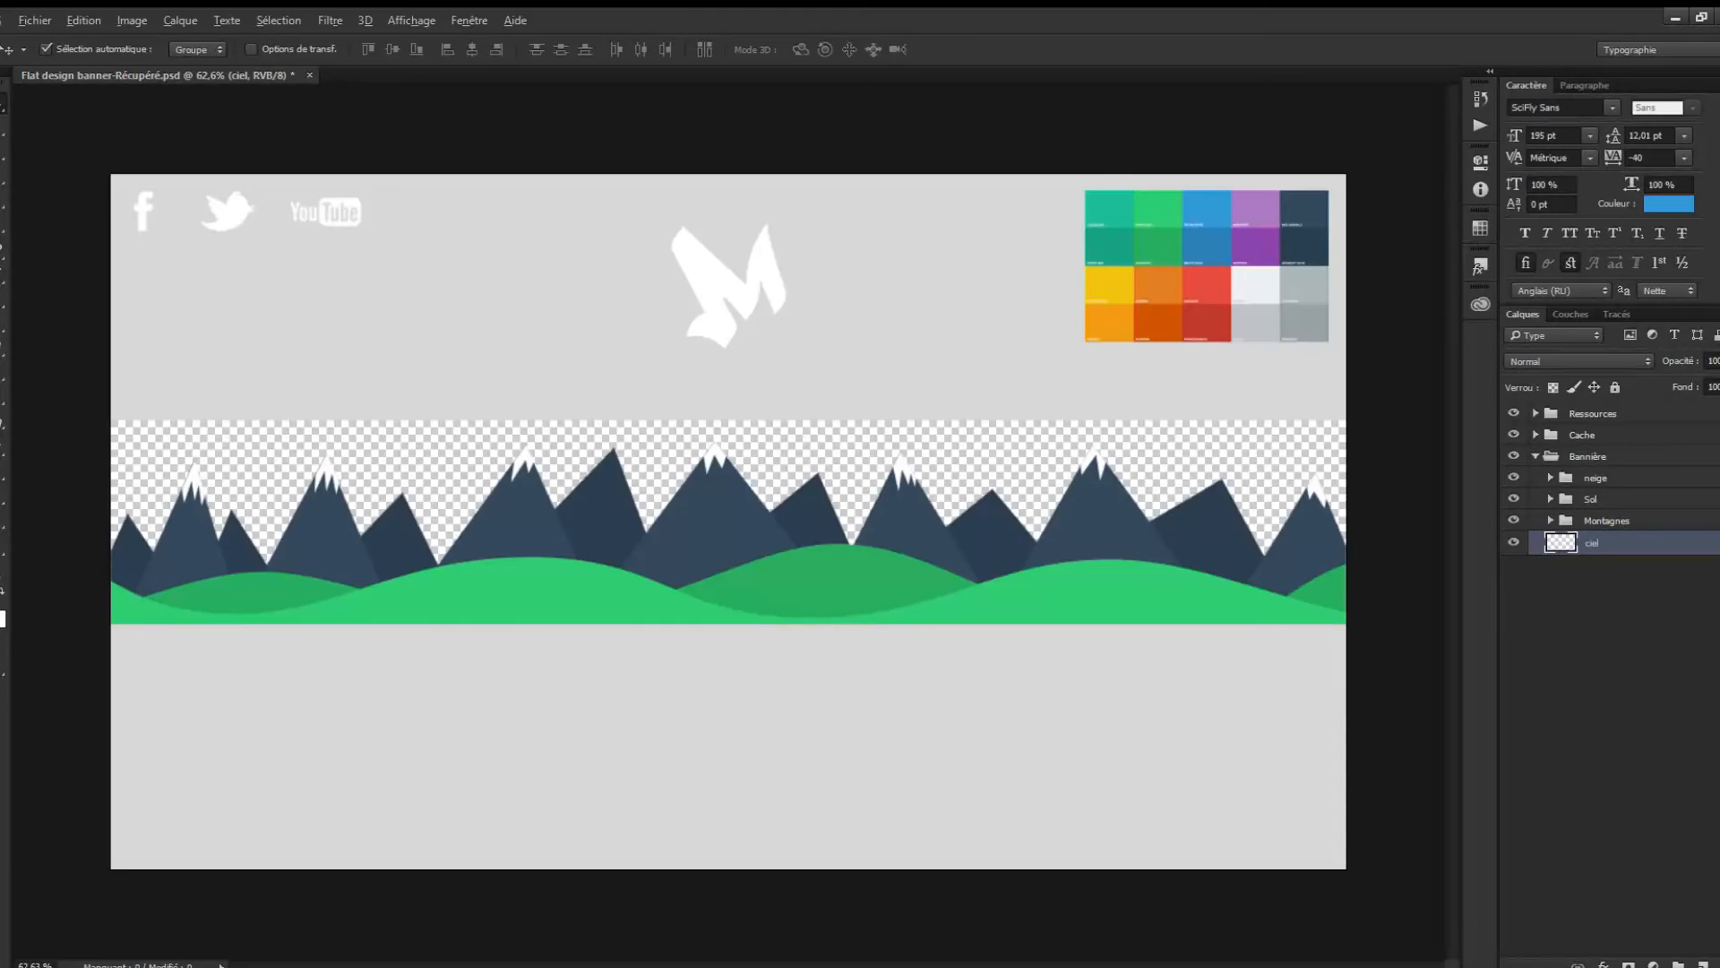
{"action": "key", "text": "alt+BackSpace"}
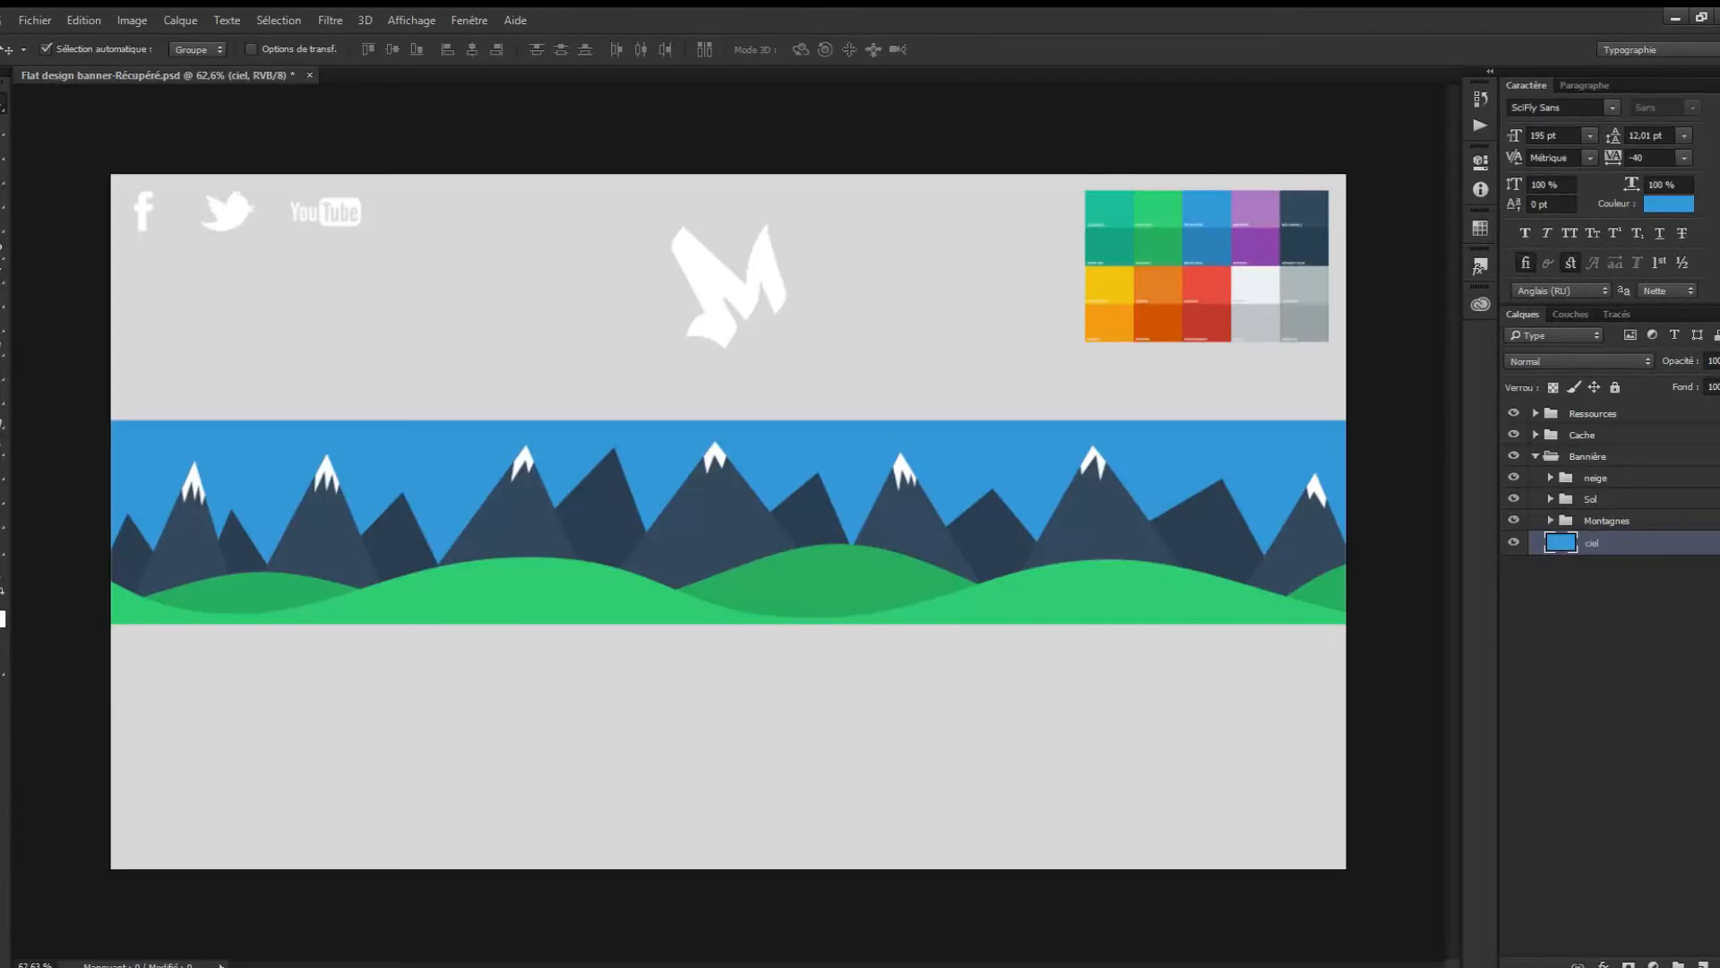
Add the centered text PSEDUDO in SciFly Sans at 195 pt, on a text layer between Montagnes and ciel.
{"action": "key", "text": "t"}
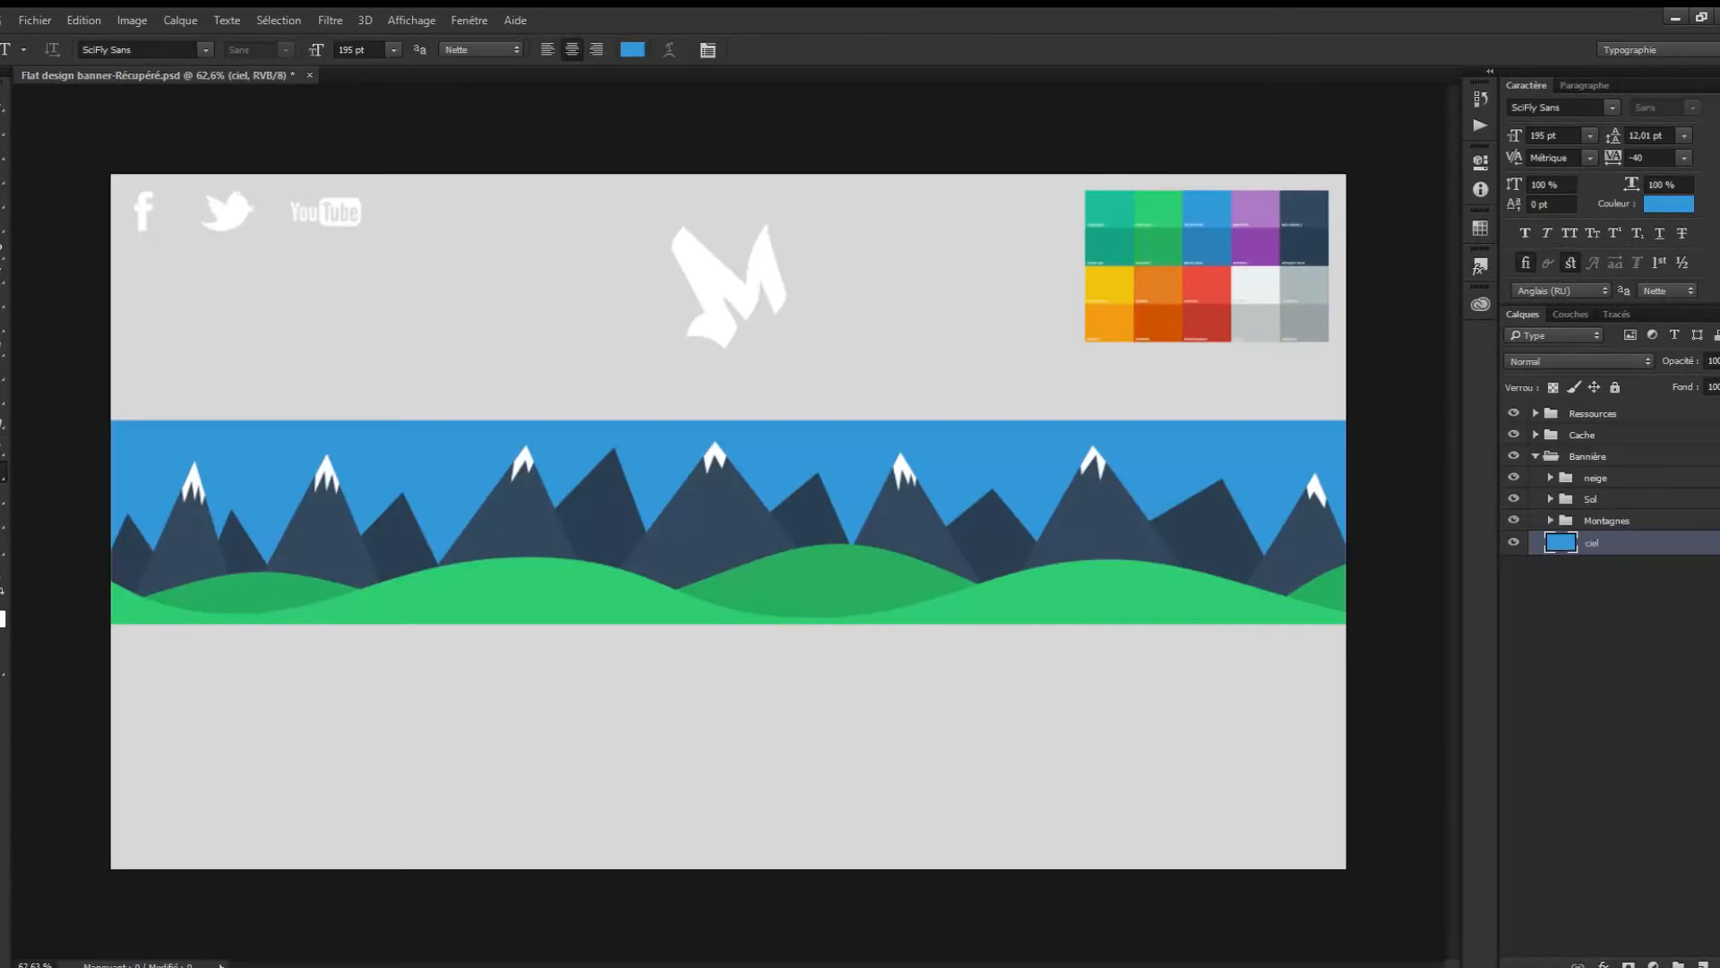
{"action": "scroll", "coordinate": [461, 568], "scroll_direction": "up", "scroll_amount": 5}
{"action": "left_click", "coordinate": [448, 636]}
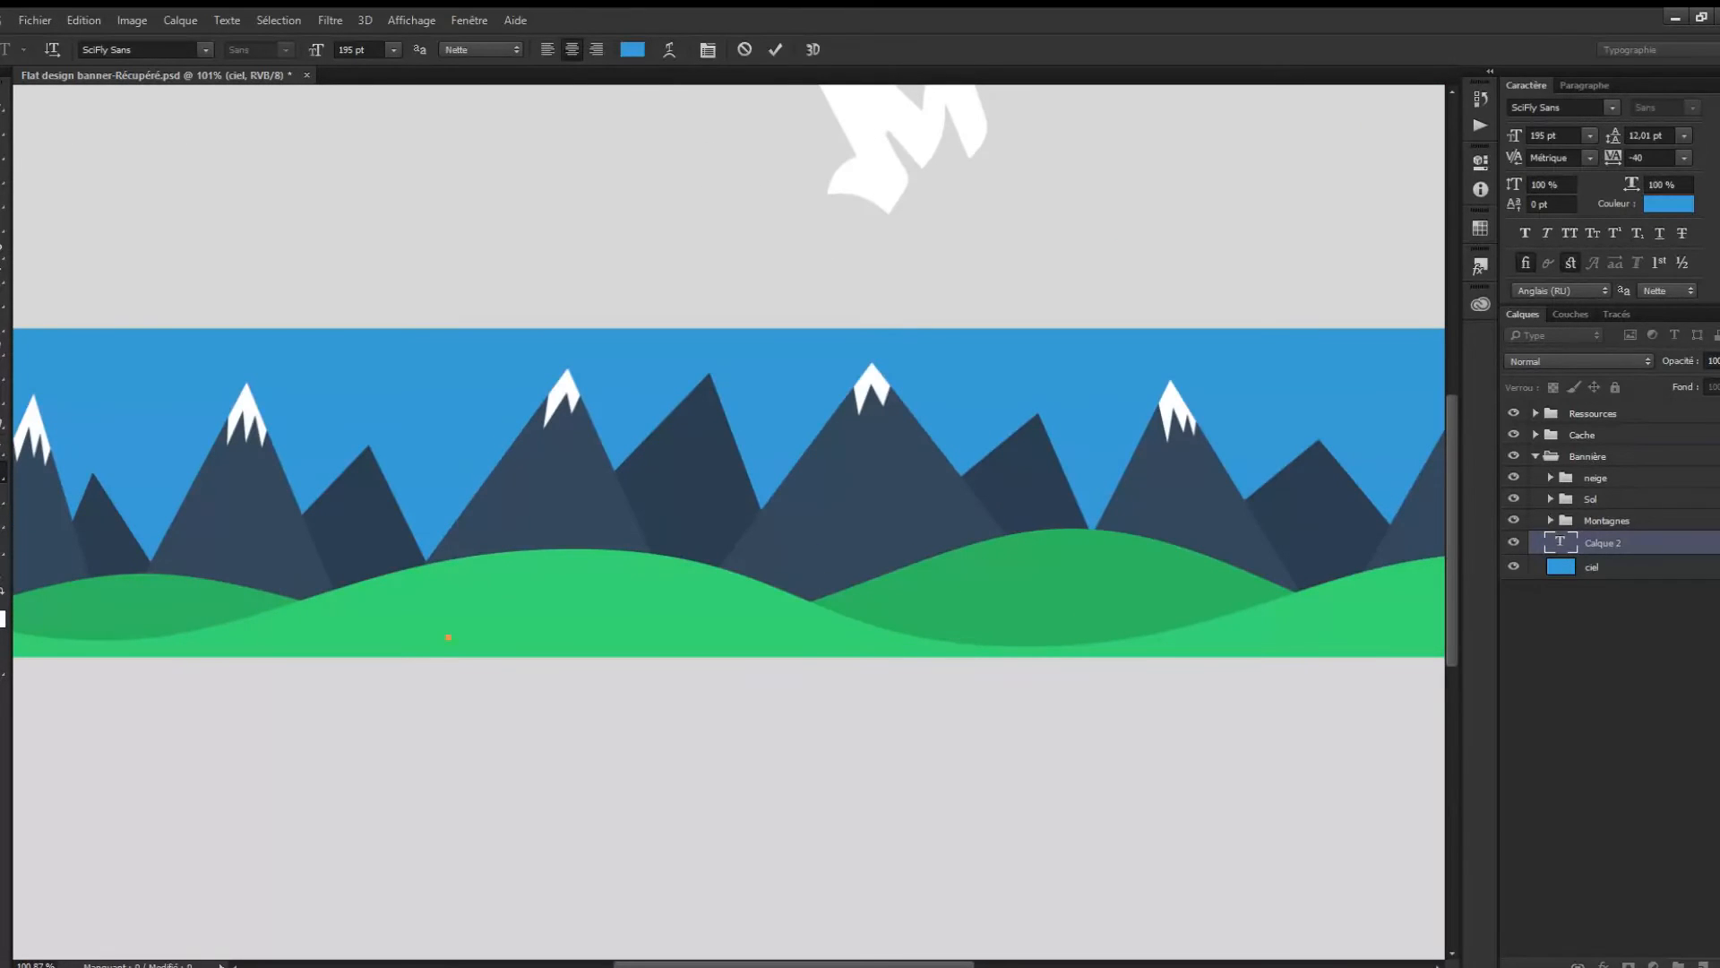
{"action": "type", "text": "TUTOSPS"}
Set the color of the whole PSEDUDO text to white and commit the text edit.
{"action": "key", "text": "ctrl+a"}
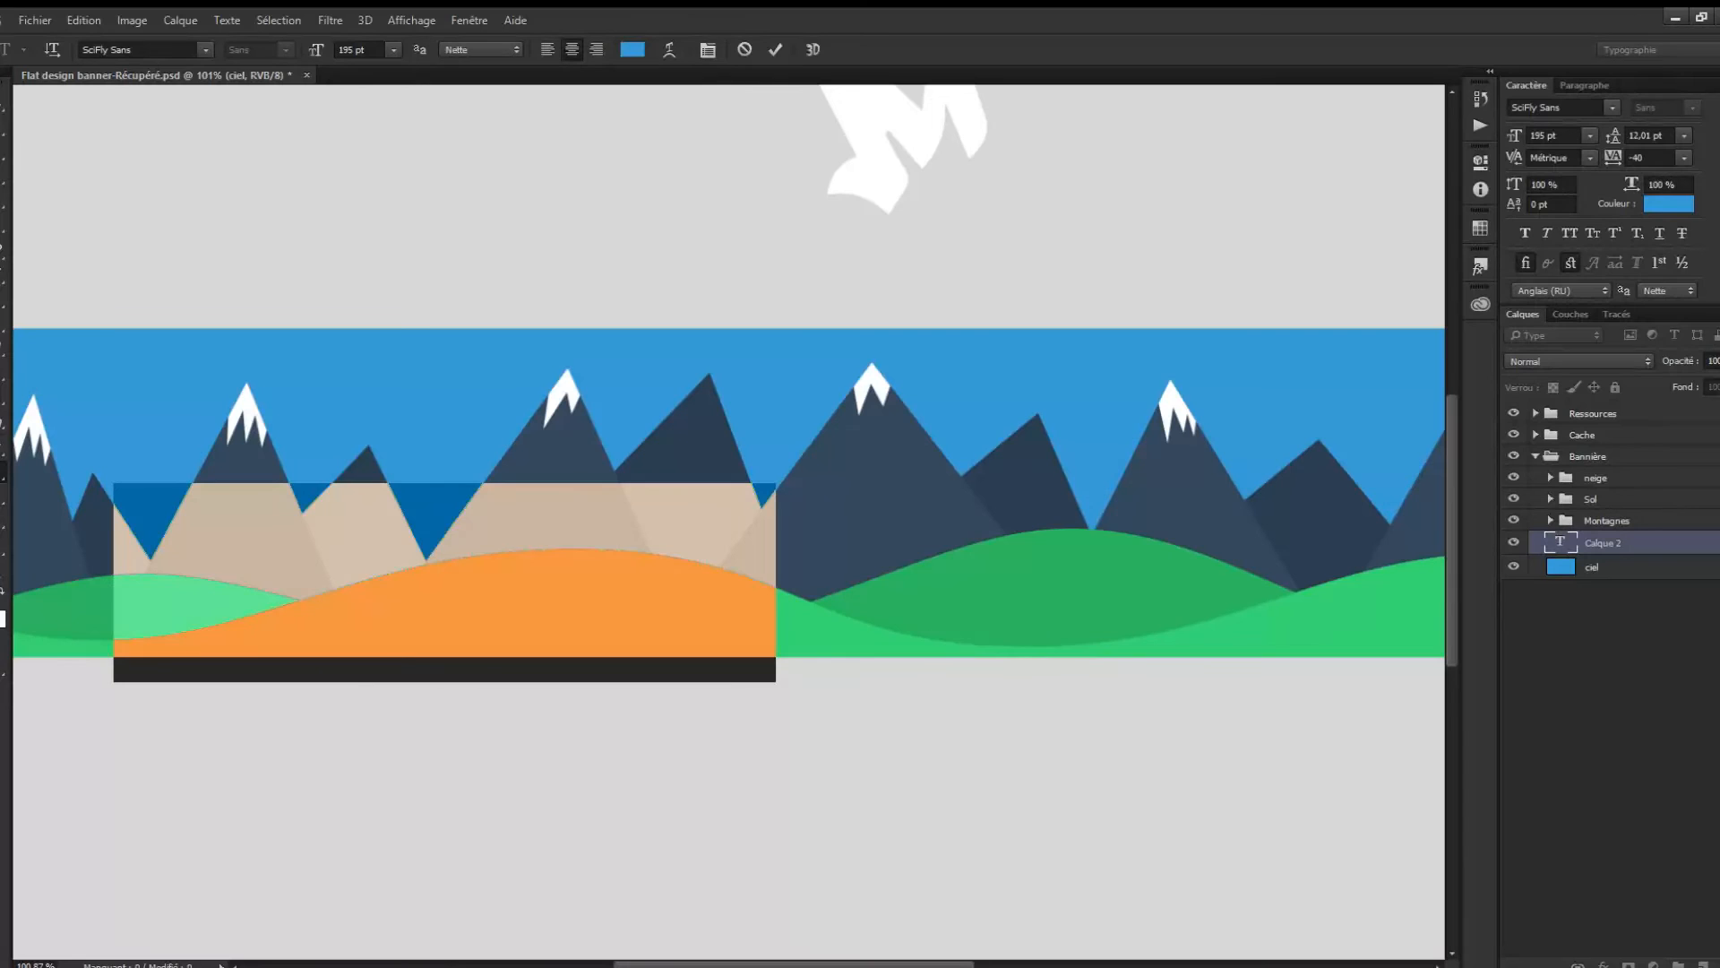
{"action": "left_click", "coordinate": [575, 583]}
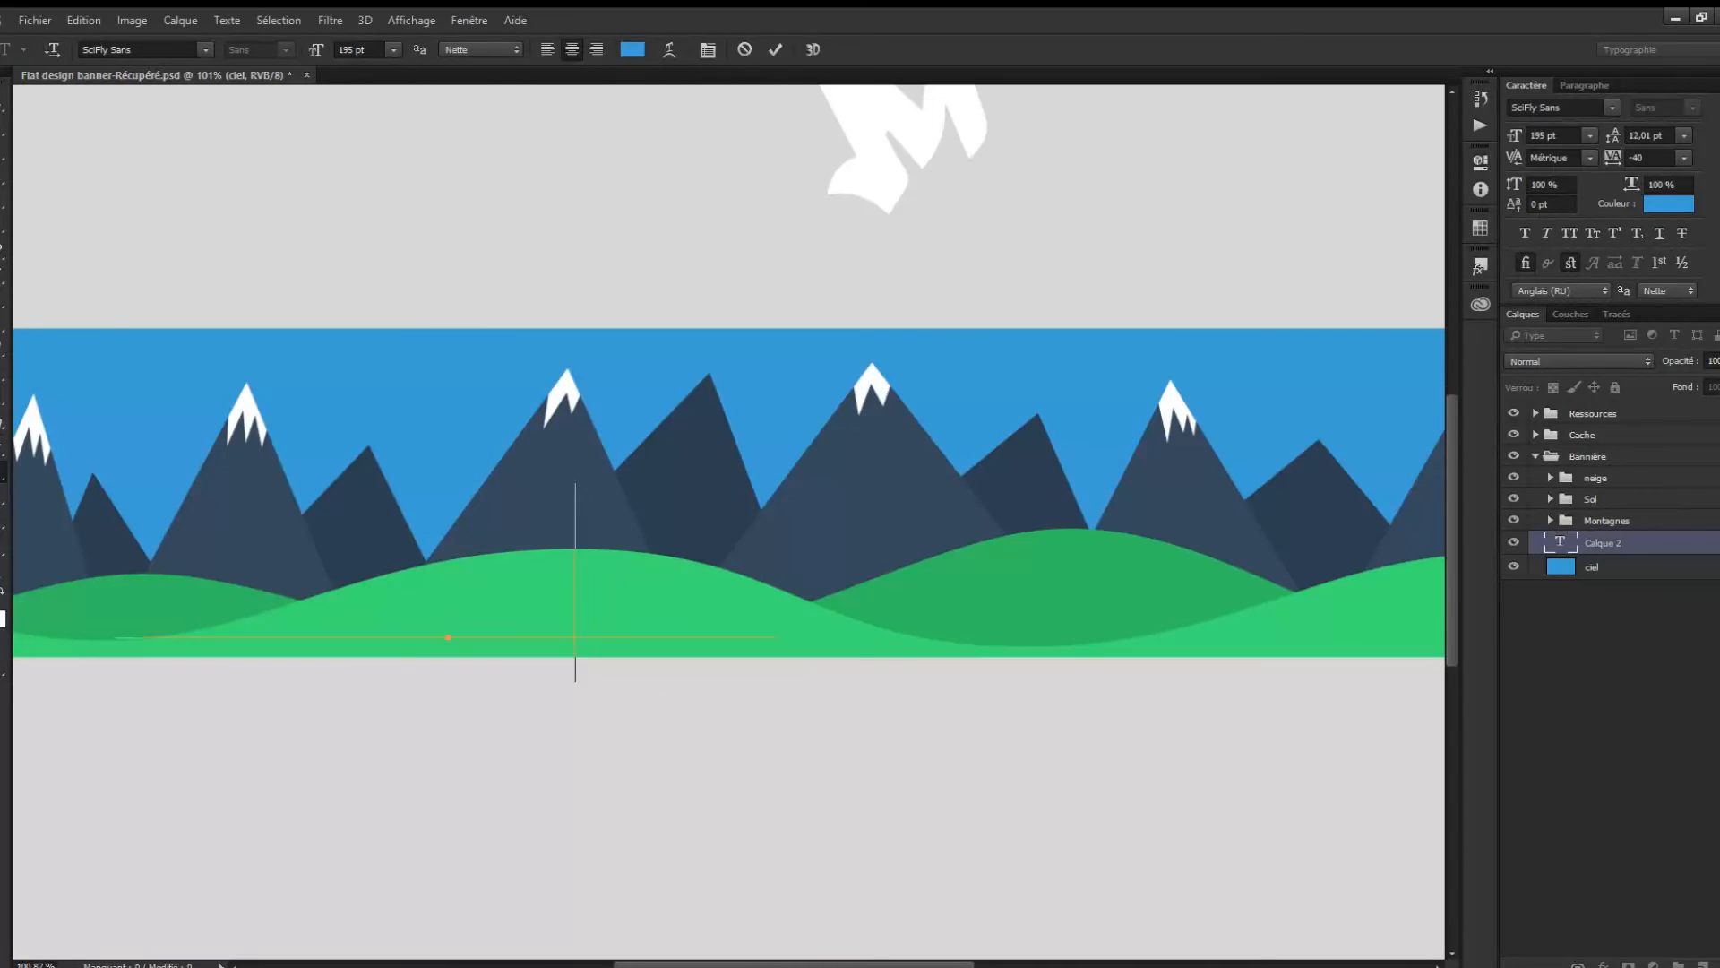
{"action": "left_click_drag", "start_coordinate": [776, 582], "coordinate": [115, 582]}
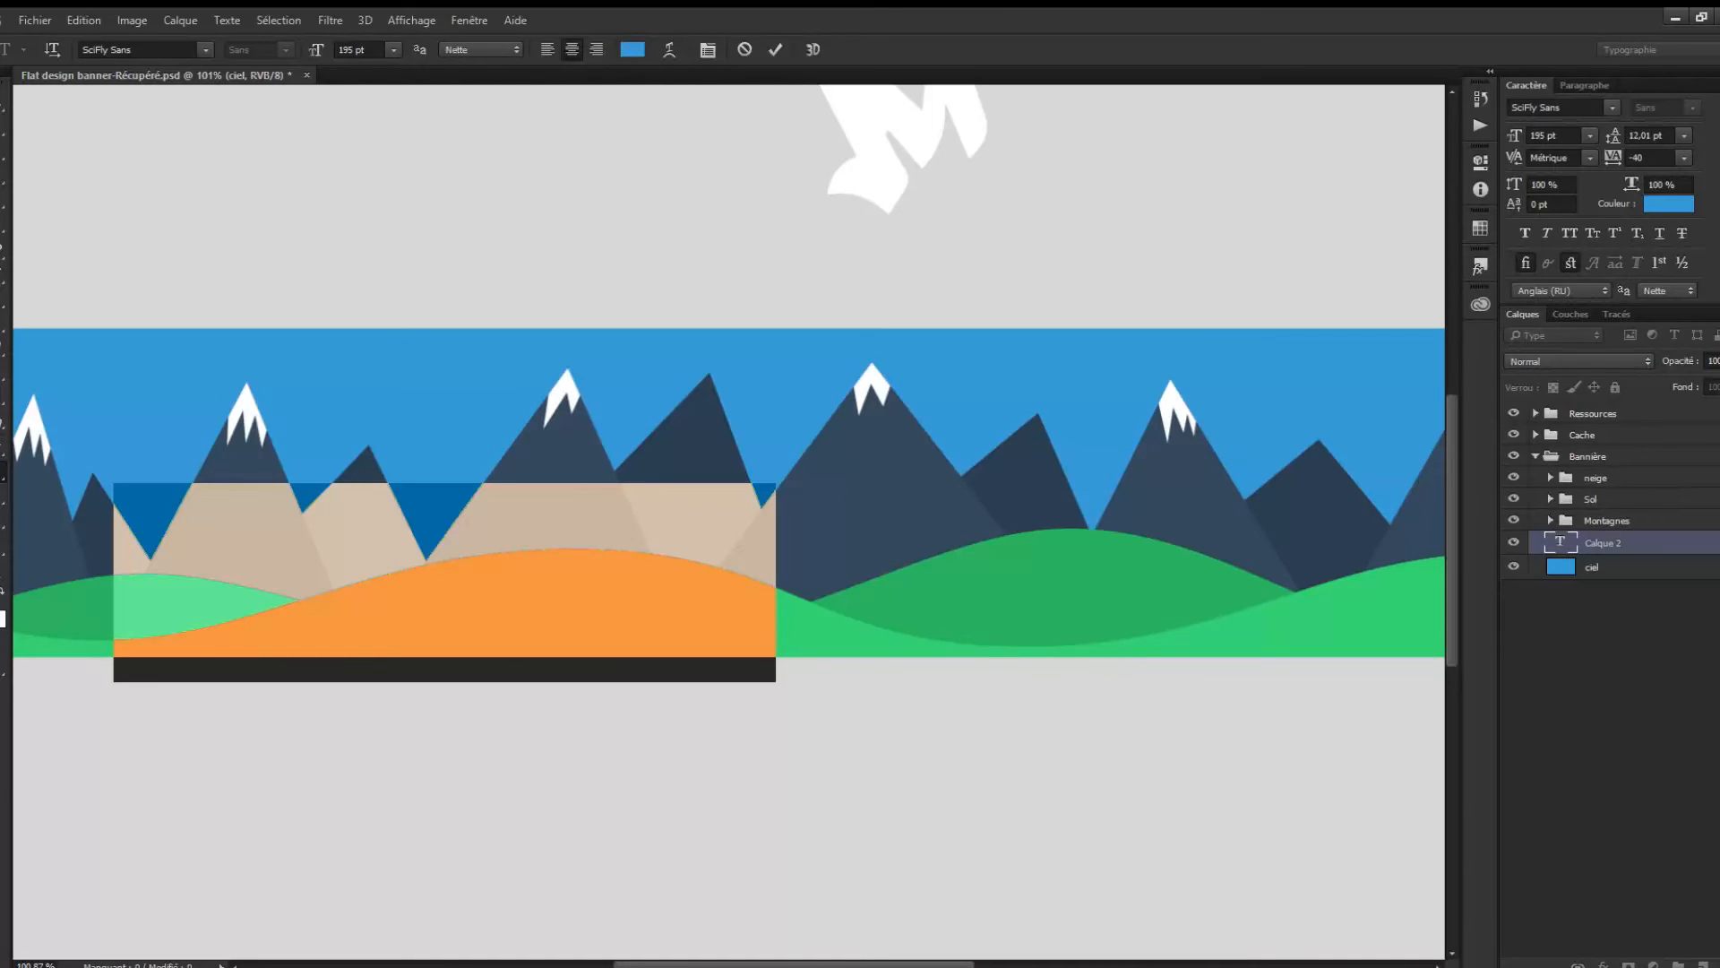
{"action": "left_click", "coordinate": [633, 49]}
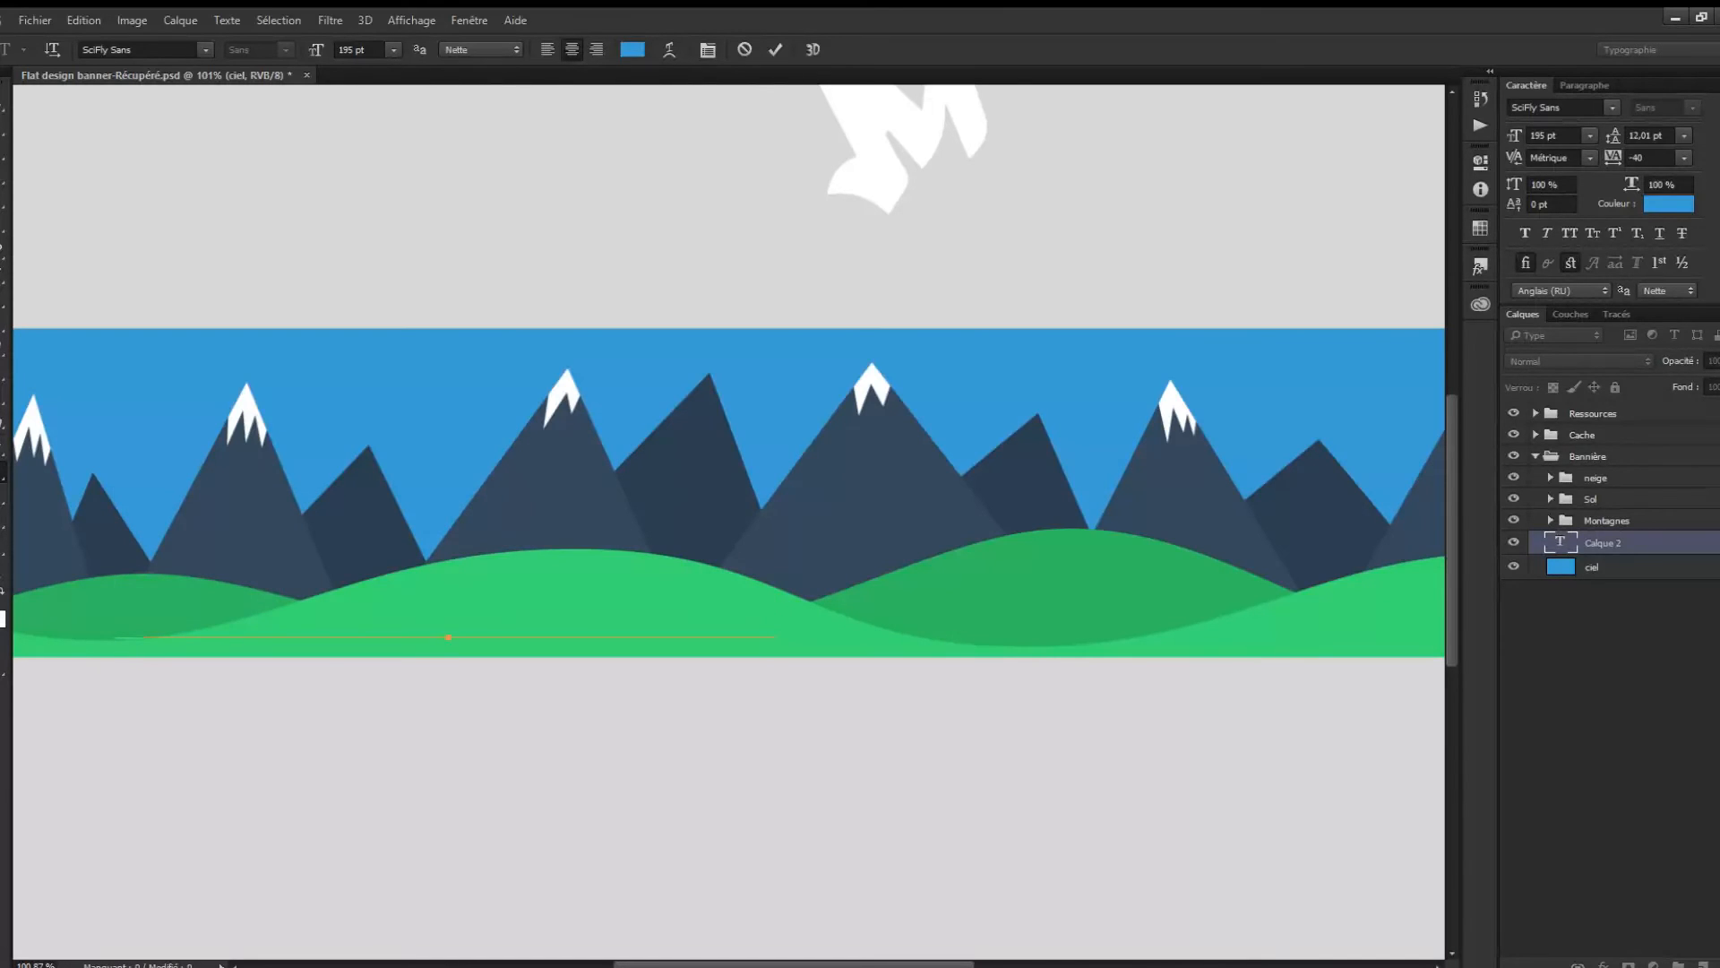
{"action": "key", "text": "Return"}
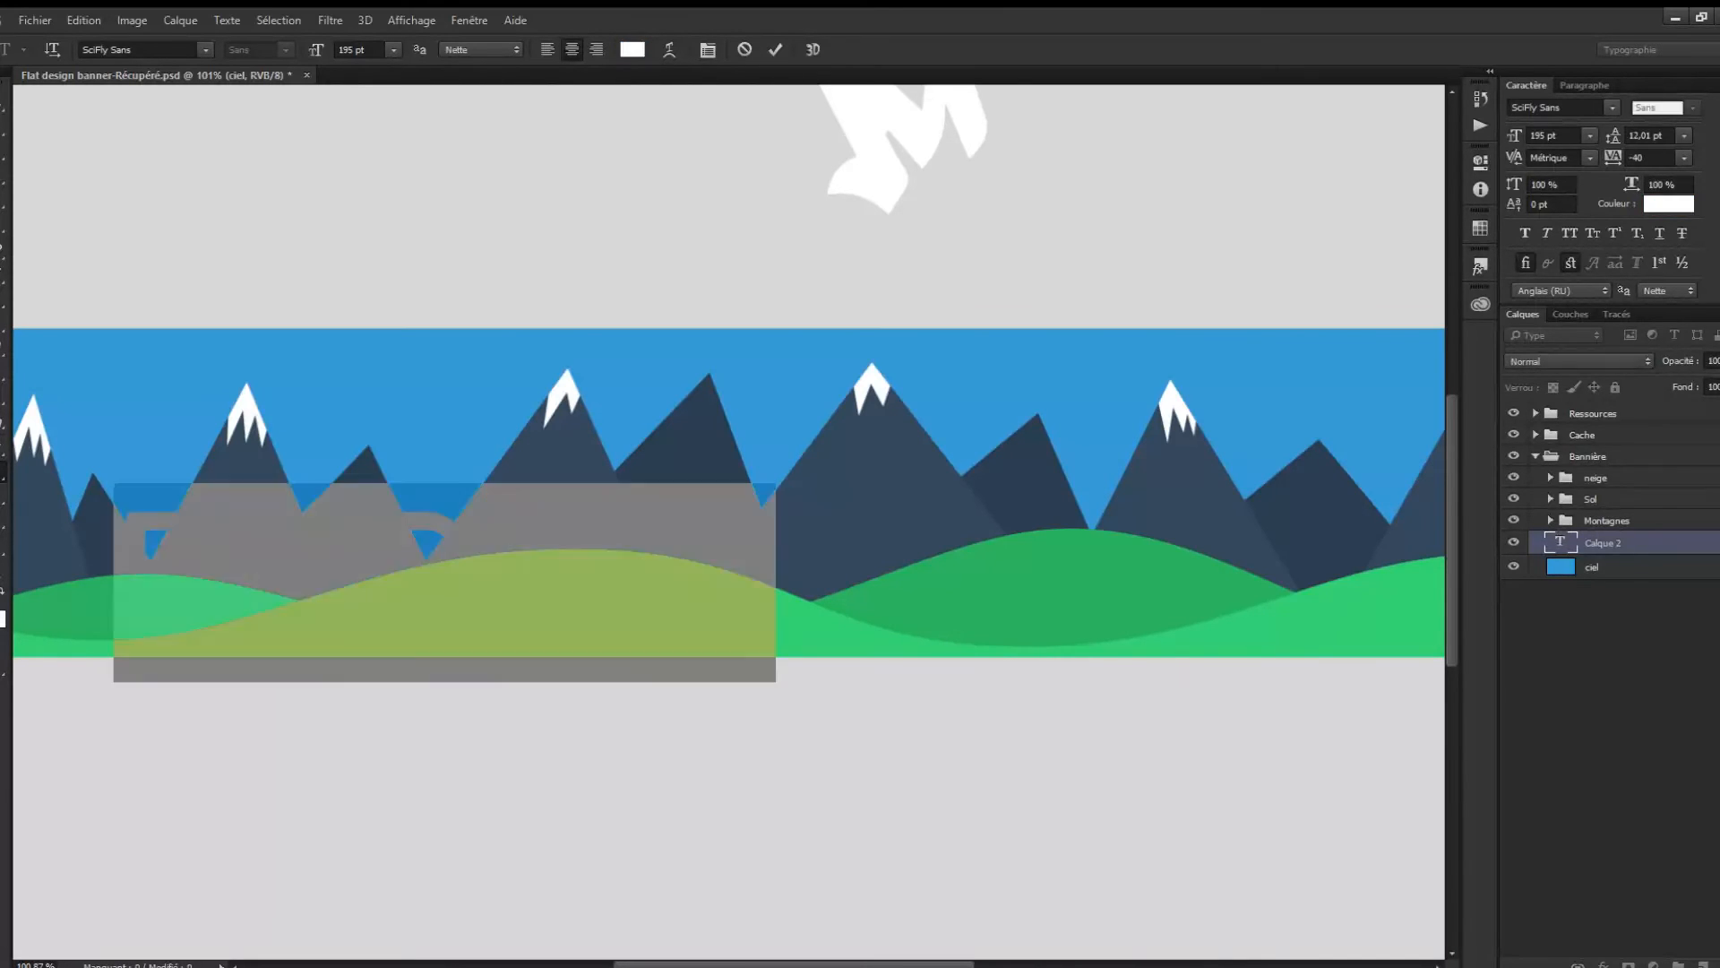
{"action": "key", "text": "ctrl+Return"}
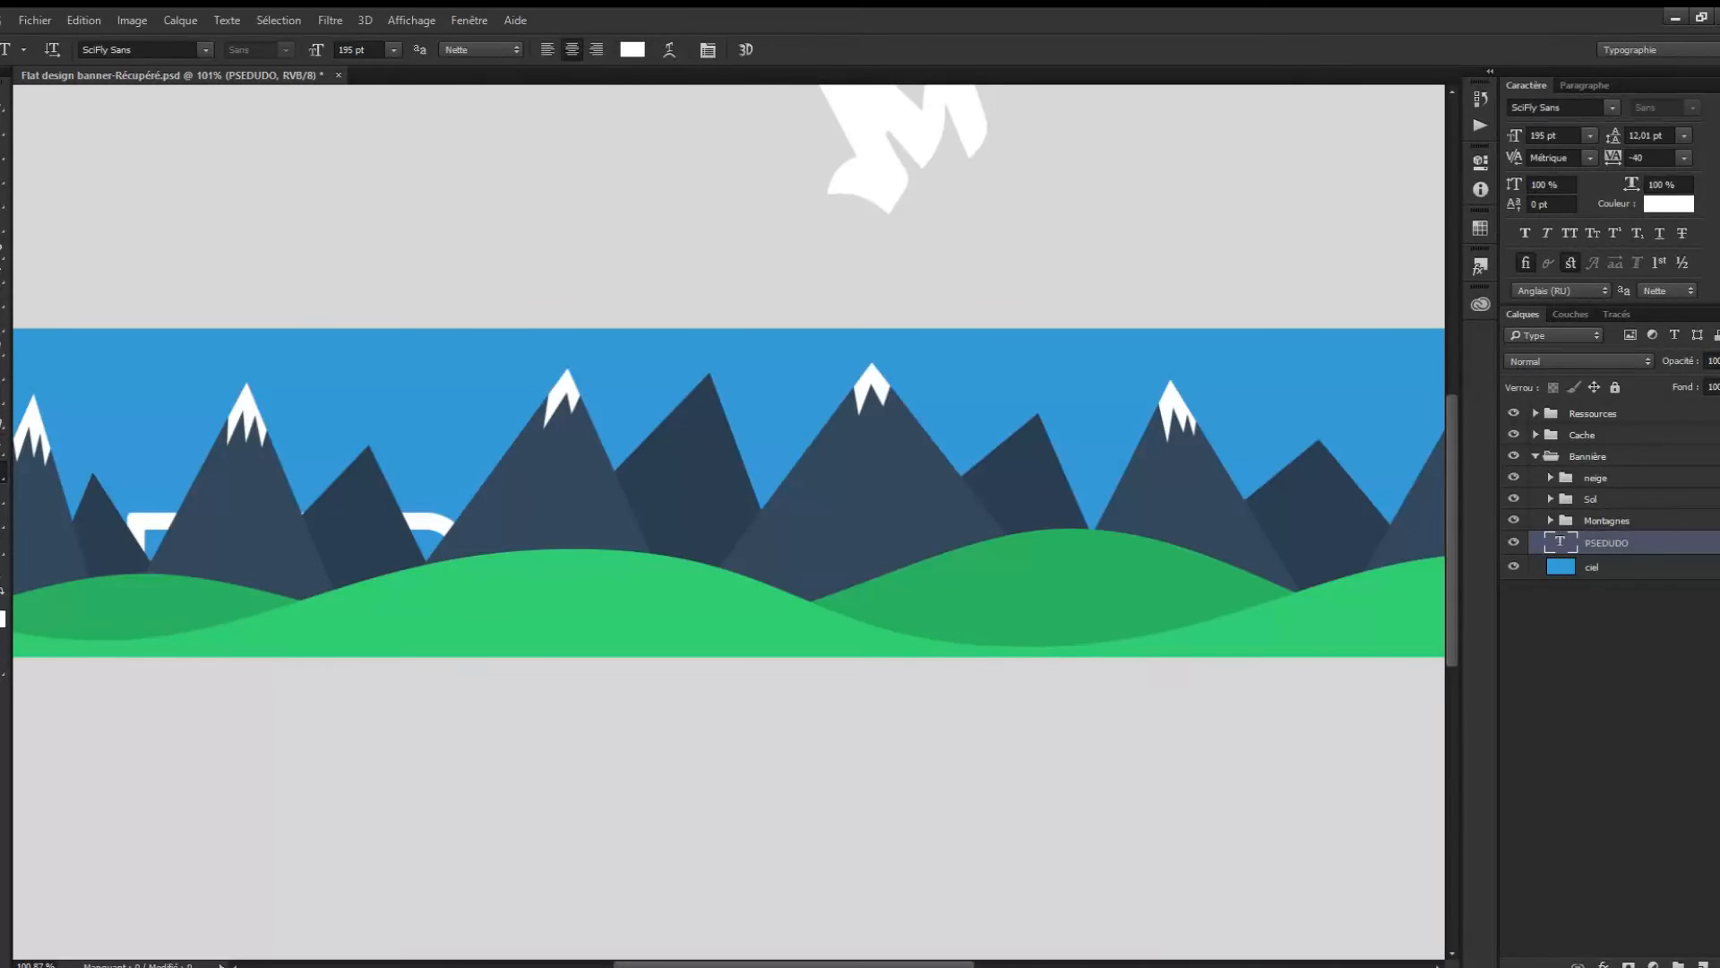
Move the PSEDUDO text layer to the top of the Bannière group and scale it to about 42% on the light green hill.
{"action": "left_click_drag", "start_coordinate": [1606, 542], "coordinate": [1607, 467]}
{"action": "key", "text": "v"}
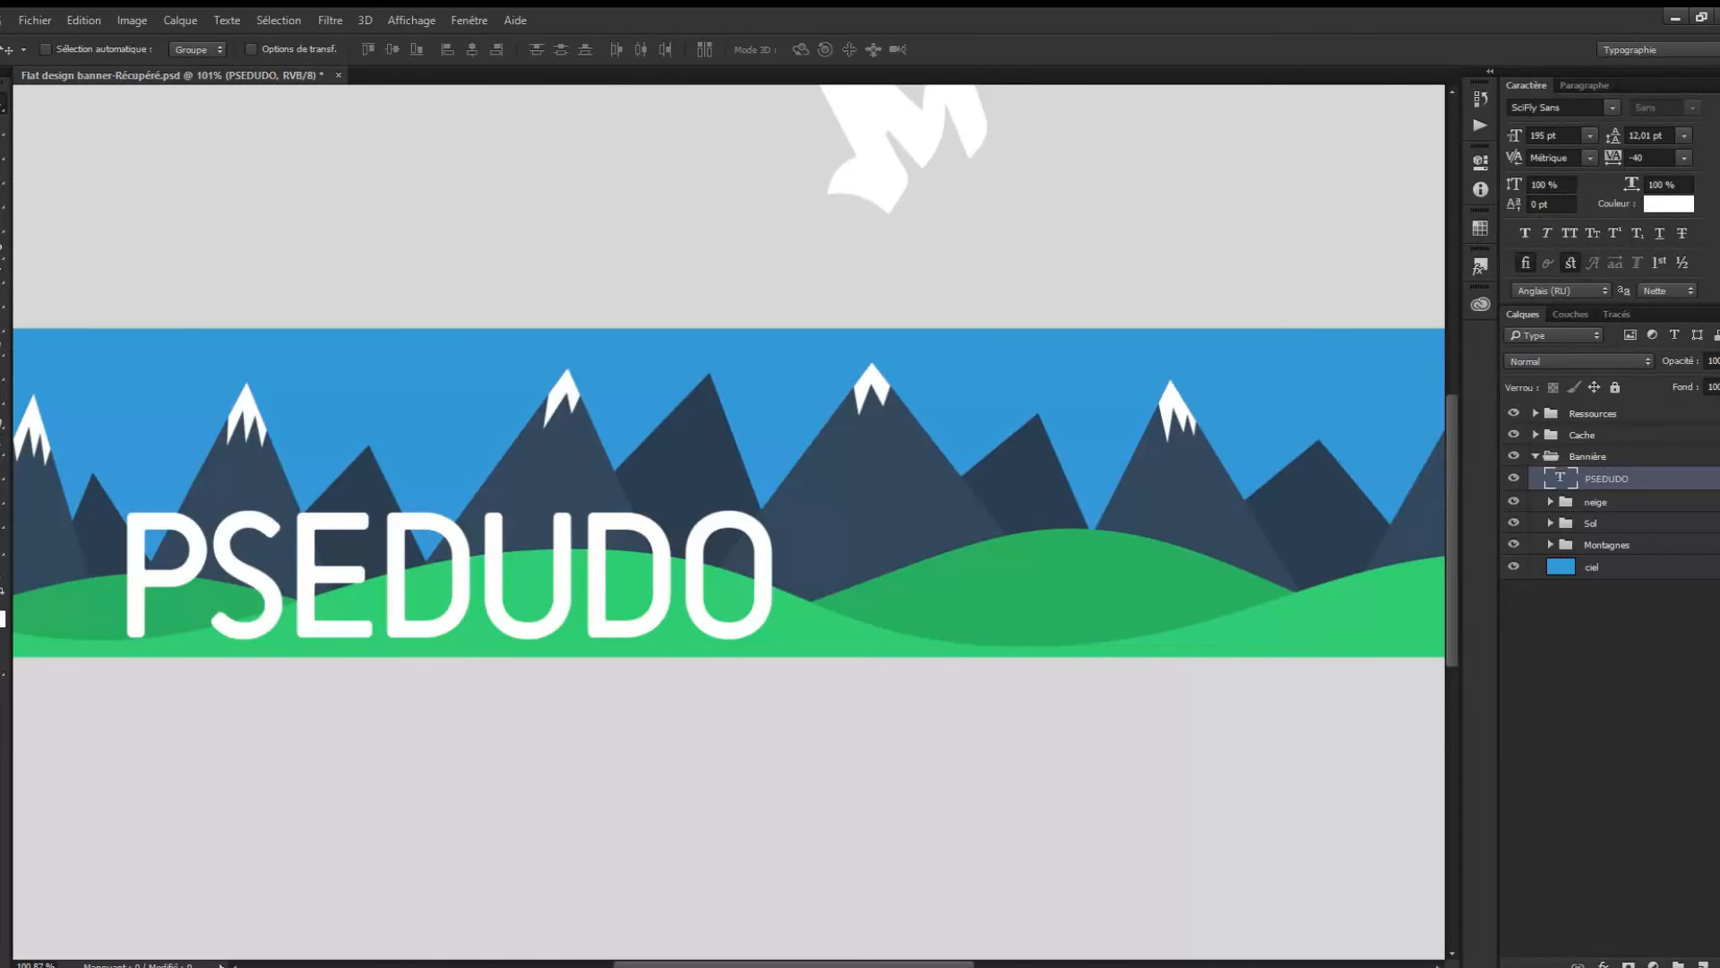
{"action": "key", "text": "ctrl+t"}
{"action": "left_click_drag", "start_coordinate": [115, 484], "coordinate": [415, 573]}
{"action": "left_click_drag", "start_coordinate": [529, 622], "coordinate": [503, 617]}
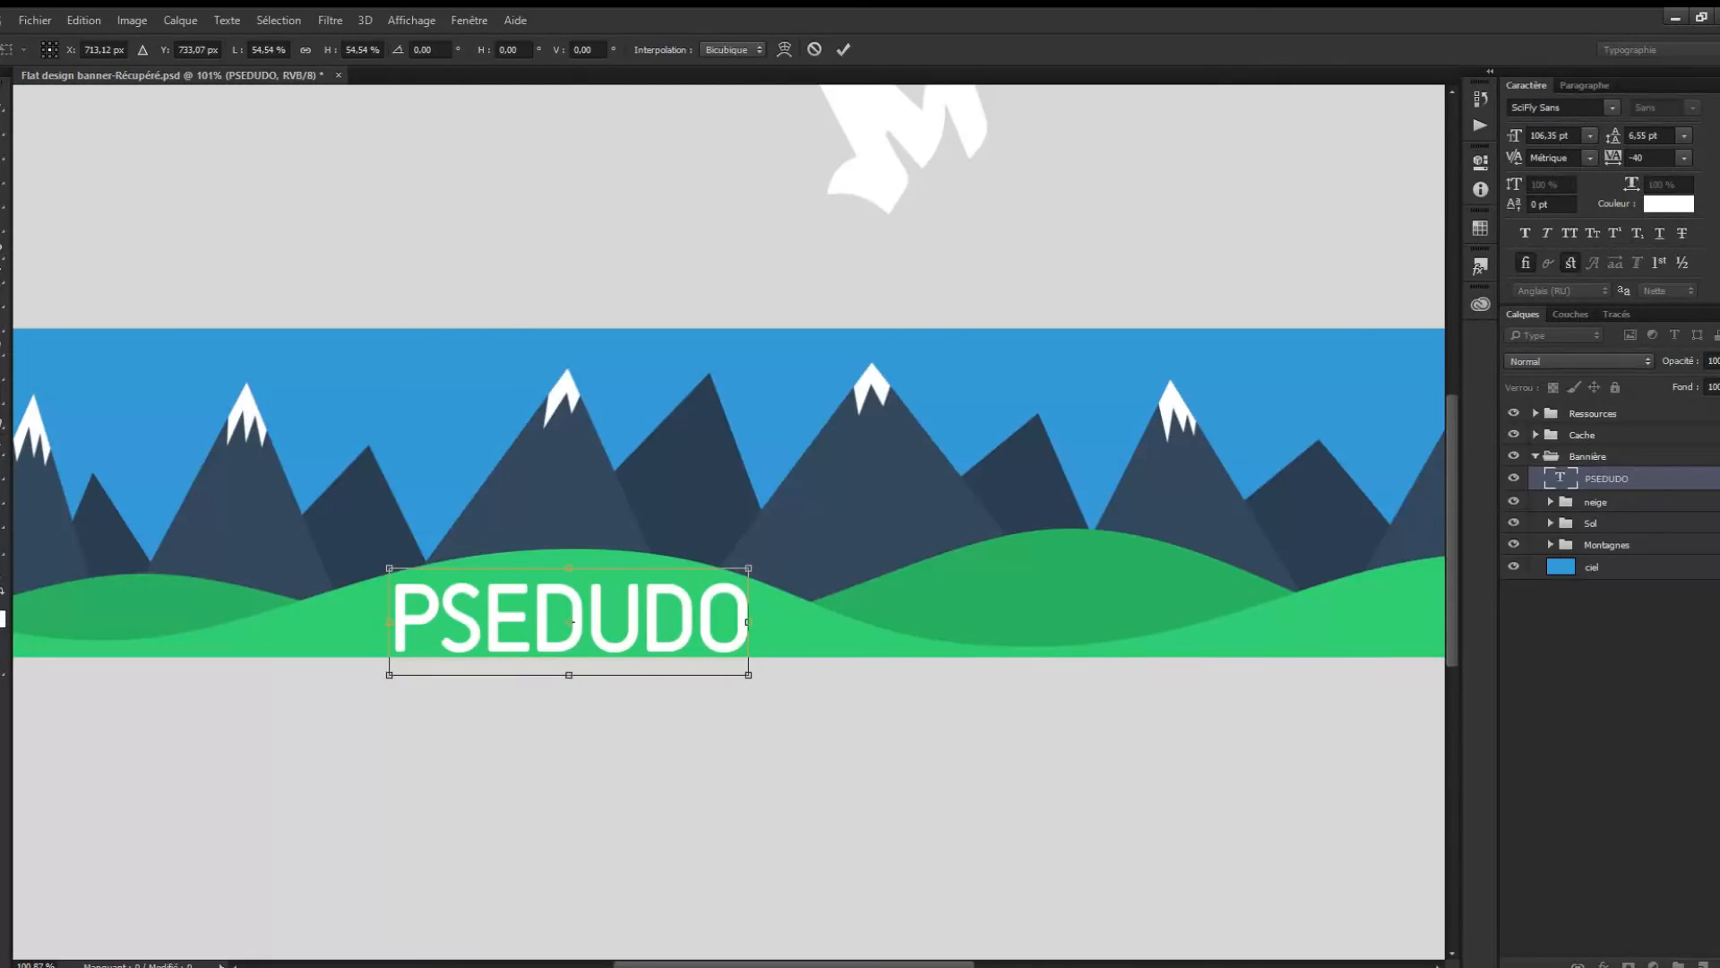
{"action": "key", "text": "Return"}
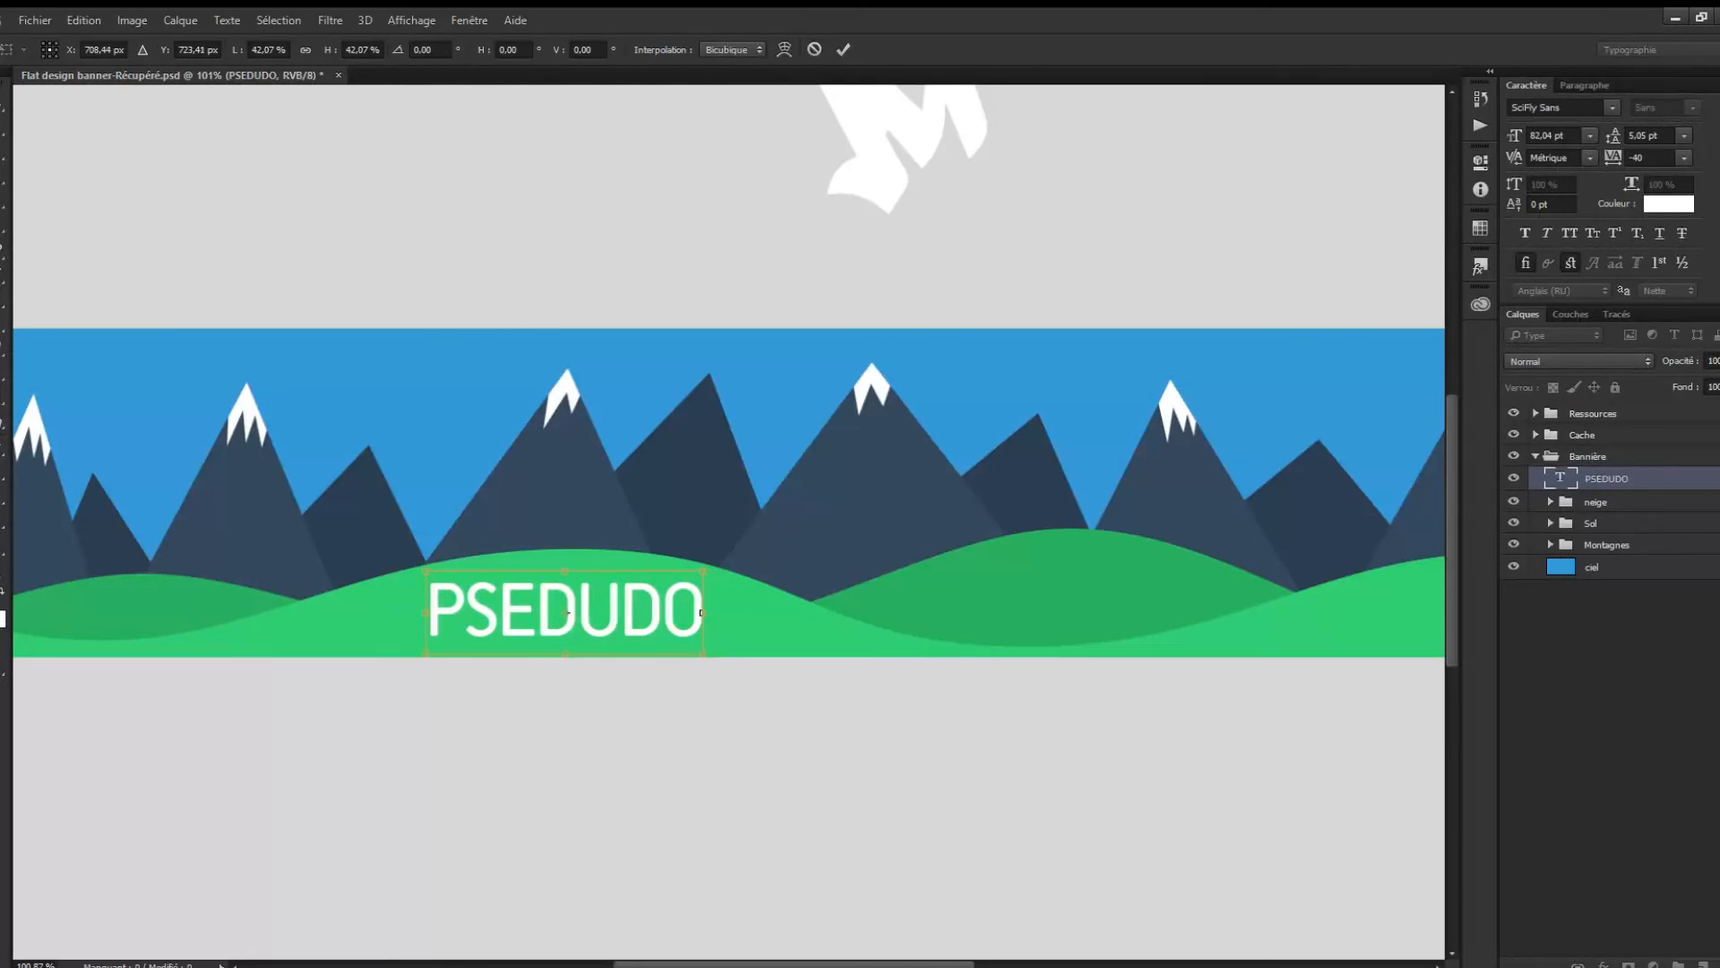
Change the font of the whole PSEDUDO text to Bebas Neue Regular.
{"action": "left_click", "coordinate": [2, 495]}
{"action": "left_click", "coordinate": [2, 473]}
{"action": "left_click", "coordinate": [576, 614]}
{"action": "left_click_drag", "start_coordinate": [703, 616], "coordinate": [425, 616]}
{"action": "left_click", "coordinate": [136, 50]}
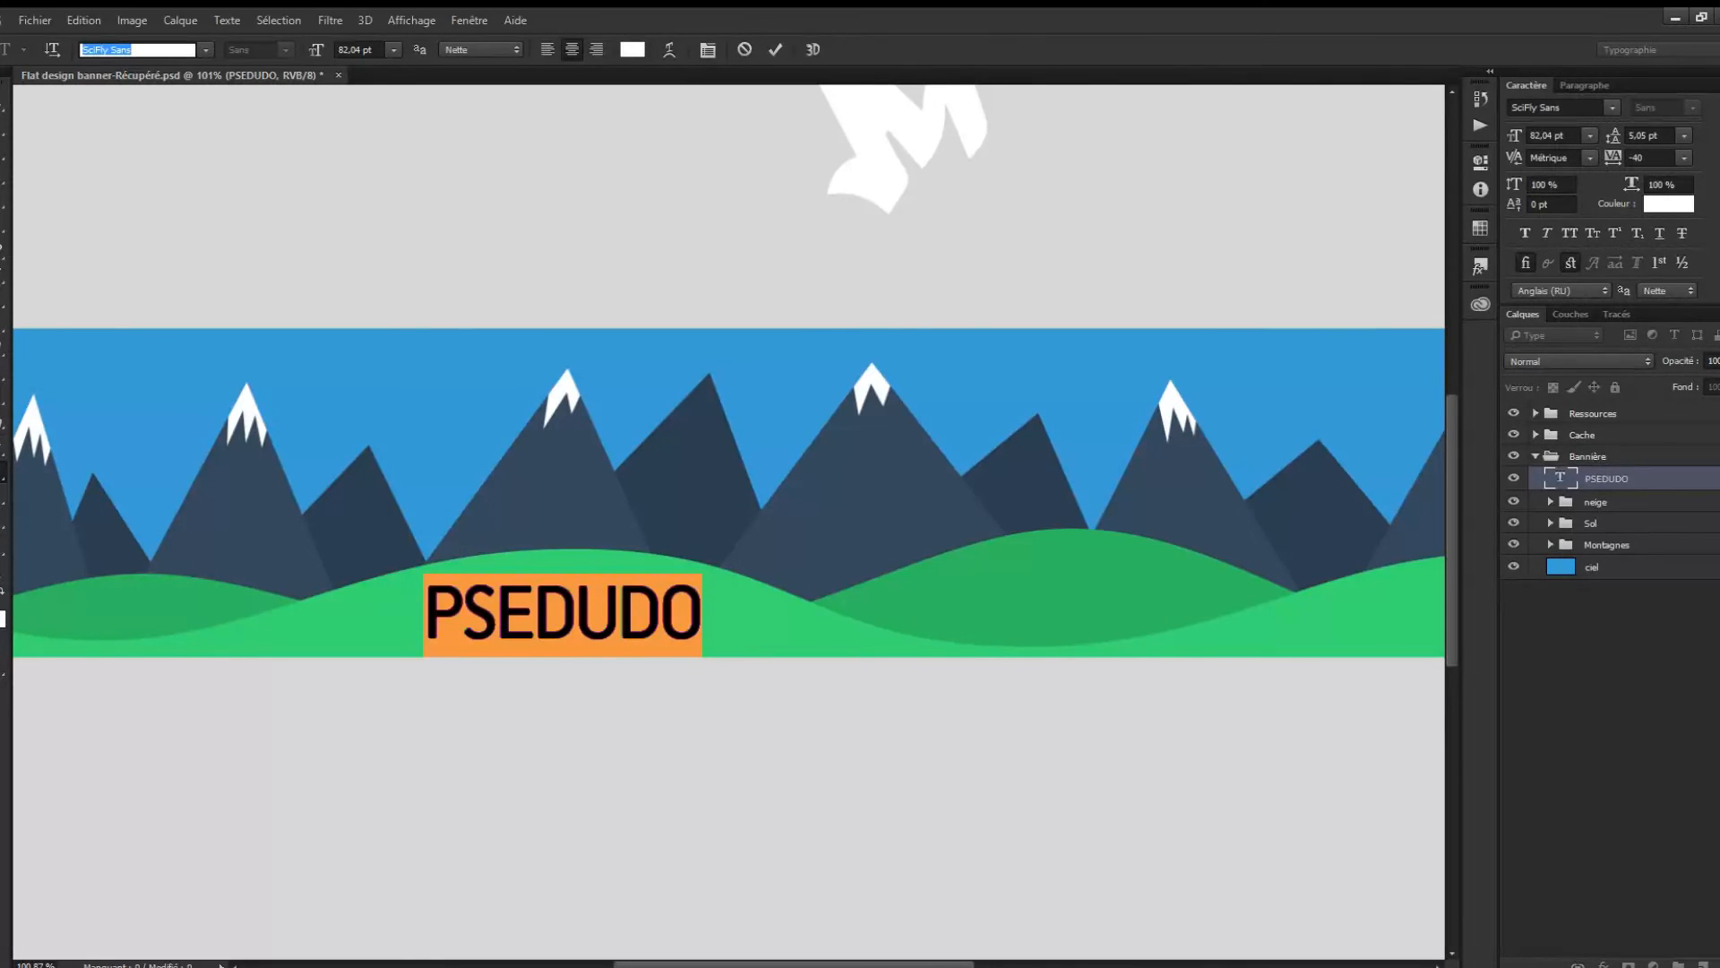
{"action": "type", "text": "beba"}
{"action": "key", "text": "Return"}
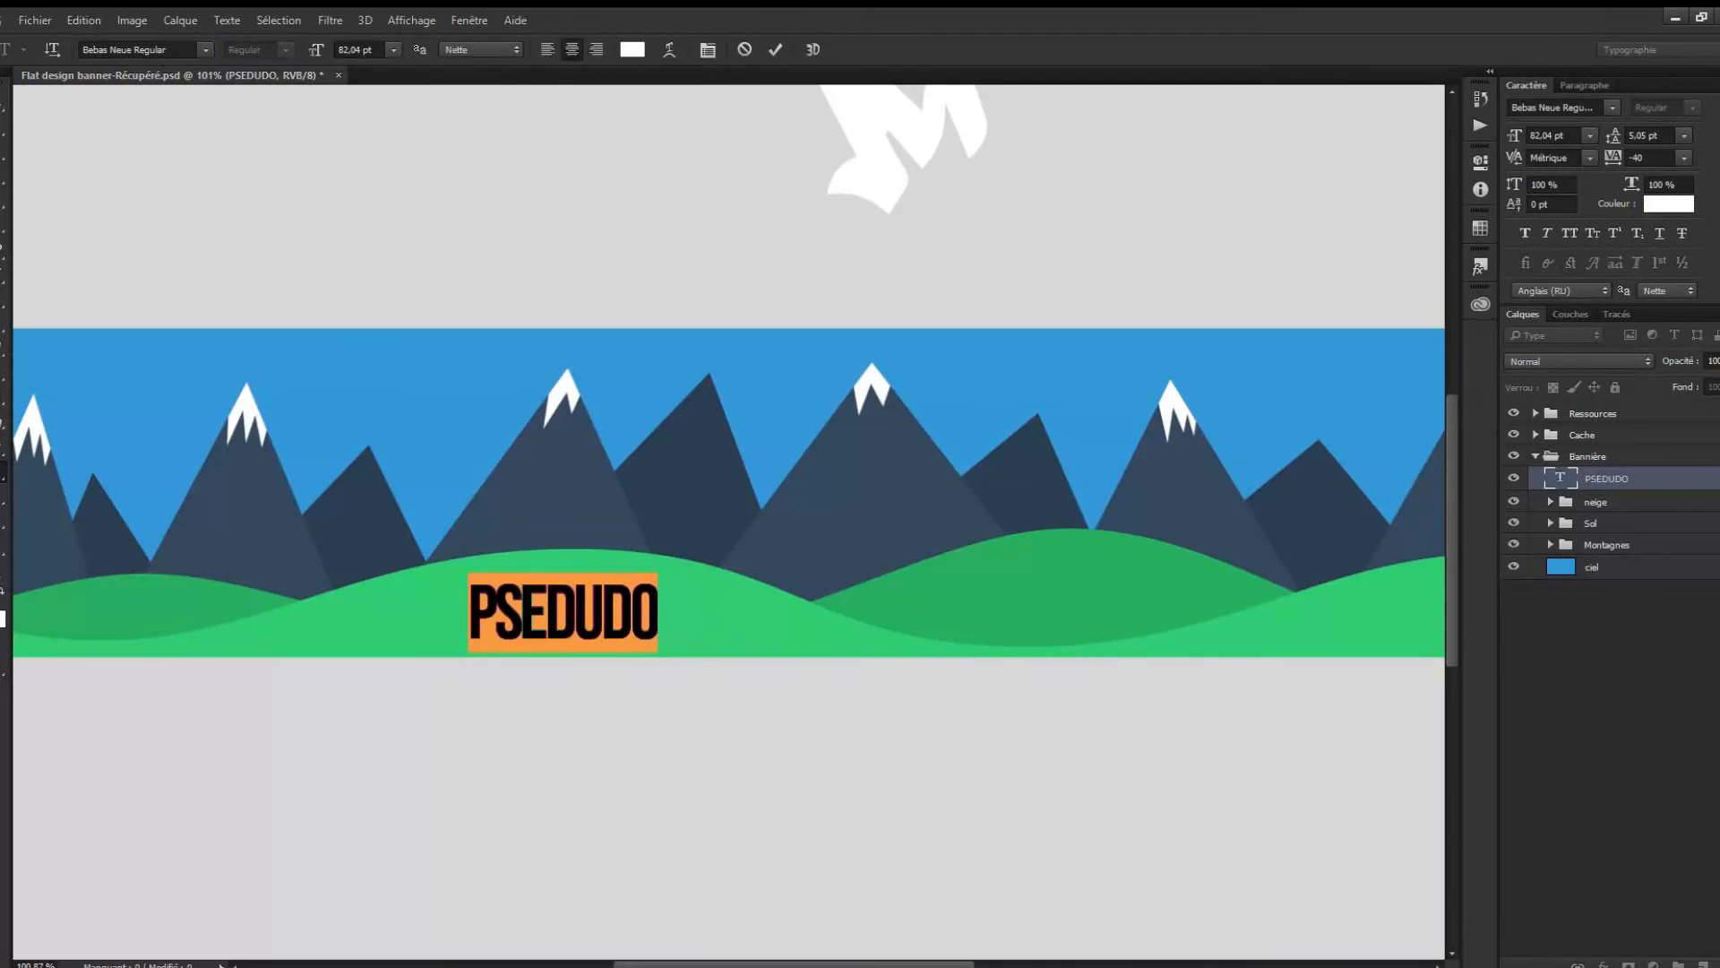
Correct the text's spelling to PSEUDO, set its tracking to 0 and commit the edit.
{"action": "type", "text": "EU"}
{"action": "key", "text": "ctrl+a"}
{"action": "left_click", "coordinate": [1684, 158]}
{"action": "left_click", "coordinate": [1656, 273]}
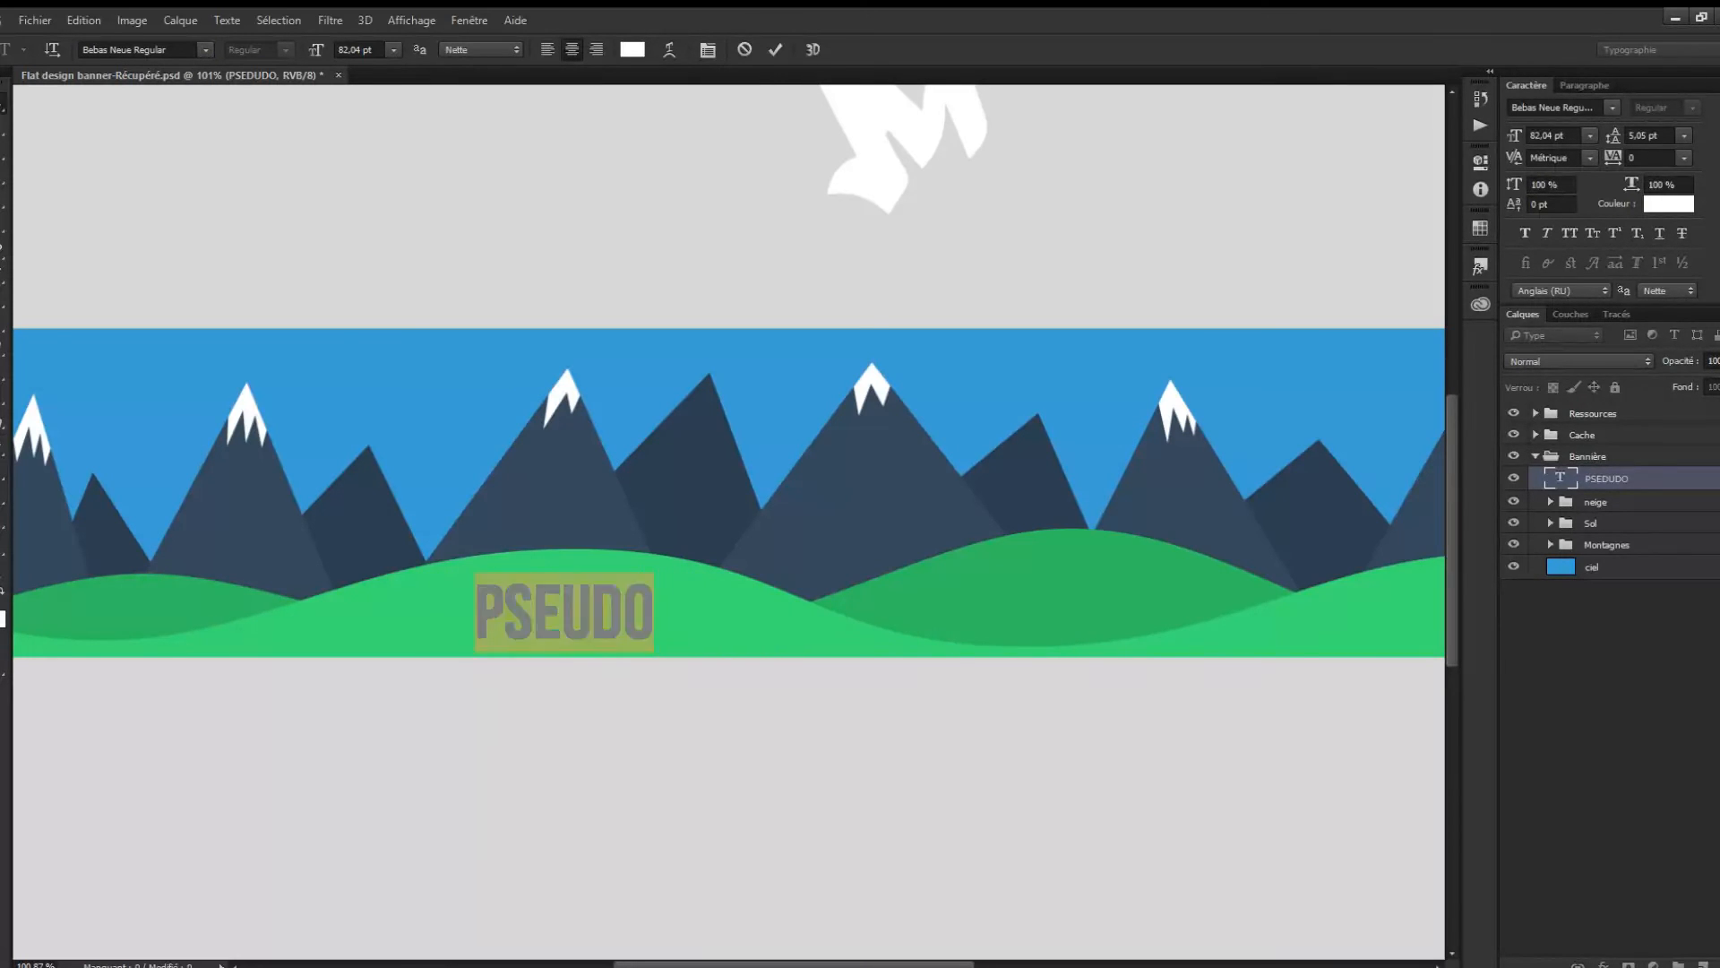
{"action": "left_click", "coordinate": [3, 106]}
{"action": "scroll", "coordinate": [571, 591], "scroll_direction": "up", "scroll_amount": 2}
{"action": "scroll", "coordinate": [570, 591], "scroll_direction": "down", "scroll_amount": 2}
Retype the channel-name text as Pseudo and set its font to Wolf in the City.
{"action": "key", "text": "t"}
{"action": "left_click", "coordinate": [570, 593]}
{"action": "key", "text": "ctrl+a"}
{"action": "type", "text": "PSEUDO"}
{"action": "key", "text": "ctrl+a"}
{"action": "left_click", "coordinate": [137, 50]}
{"action": "type", "text": "wolf"}
{"action": "key", "text": "Return"}
{"action": "left_click", "coordinate": [3, 105]}
{"action": "scroll", "coordinate": [439, 613], "scroll_direction": "down", "scroll_amount": 2}
{"action": "scroll", "coordinate": [508, 549], "scroll_direction": "up", "scroll_amount": 2}
Enlarge the Pseudo text to about 128.9 pt and place it centered on the light green hill.
{"action": "key", "text": "ctrl+t"}
{"action": "left_click_drag", "start_coordinate": [587, 604], "coordinate": [611, 592]}
{"action": "left_click_drag", "start_coordinate": [462, 591], "coordinate": [430, 573]}
{"action": "left_click_drag", "start_coordinate": [610, 573], "coordinate": [627, 561]}
{"action": "left_click_drag", "start_coordinate": [528, 618], "coordinate": [521, 624]}
{"action": "key", "text": "Return"}
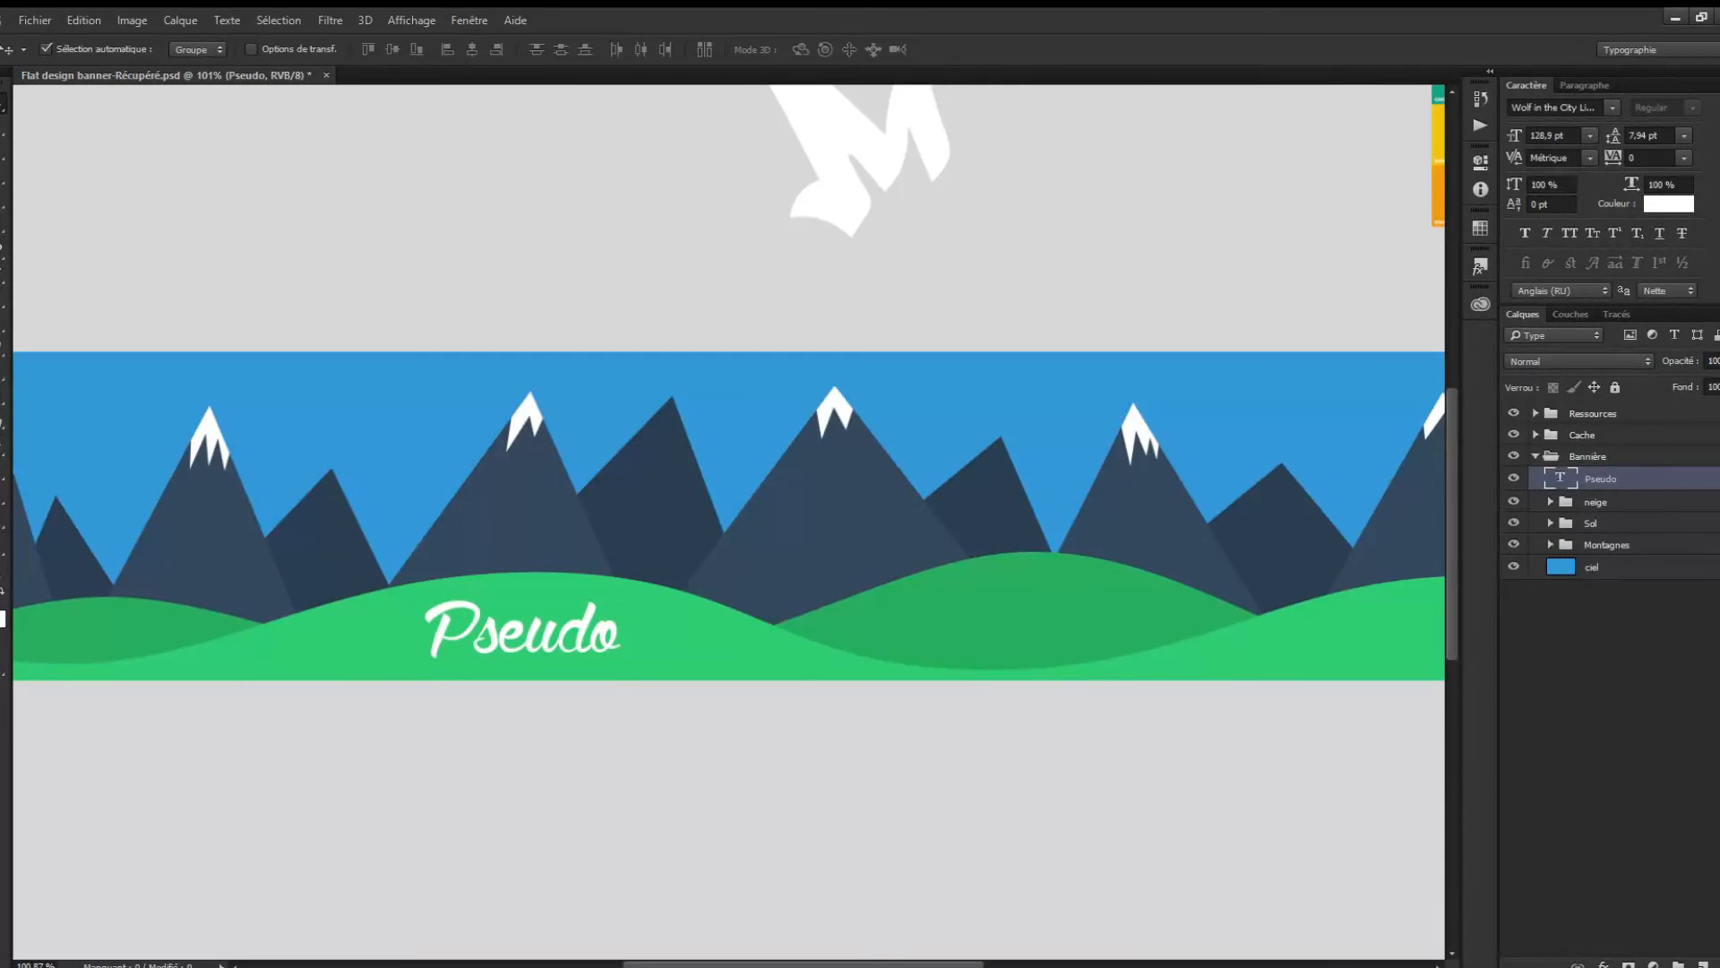
Move the Ressources group with the social icons into the Bannière group, above the Pseudo text layer.
{"action": "scroll", "coordinate": [333, 703], "scroll_direction": "down", "scroll_amount": 3}
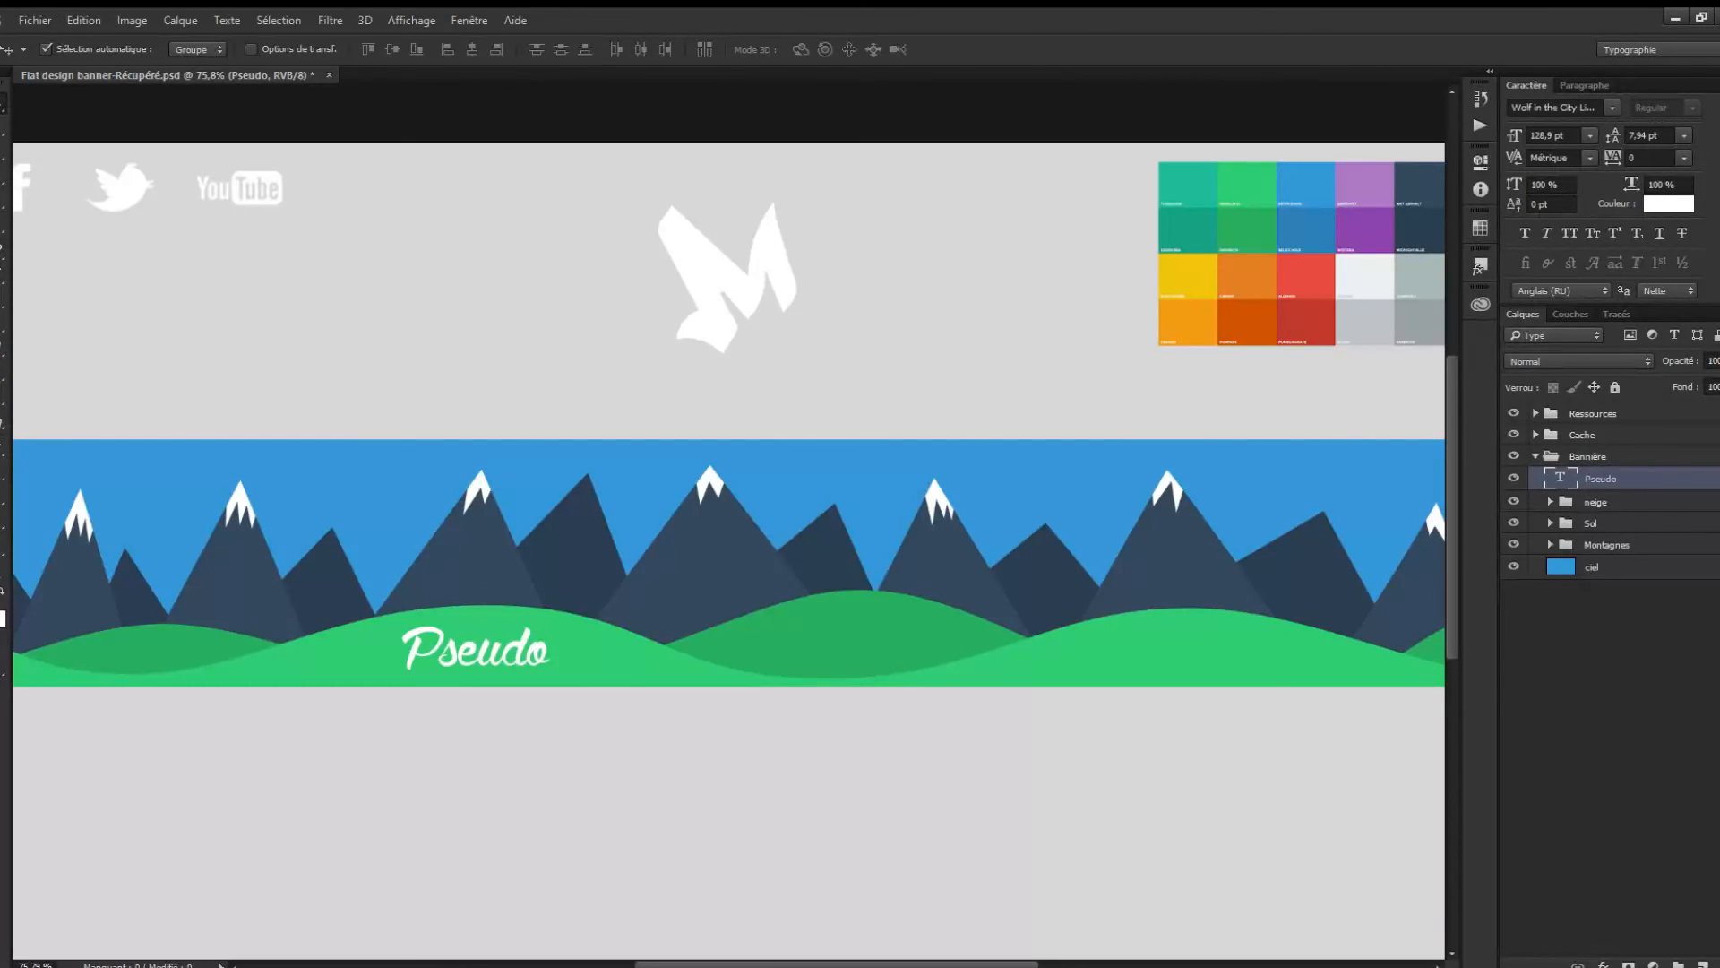
{"action": "scroll", "coordinate": [728, 522], "scroll_direction": "down", "scroll_amount": 2}
{"action": "left_click", "coordinate": [1593, 413]}
{"action": "left_click", "coordinate": [1535, 413]}
{"action": "left_click", "coordinate": [1535, 413]}
{"action": "left_click_drag", "start_coordinate": [1592, 413], "coordinate": [1591, 456]}
Move the social icons of the Ressources group onto the other light green hill of the banner.
{"action": "key", "text": "ctrl+t"}
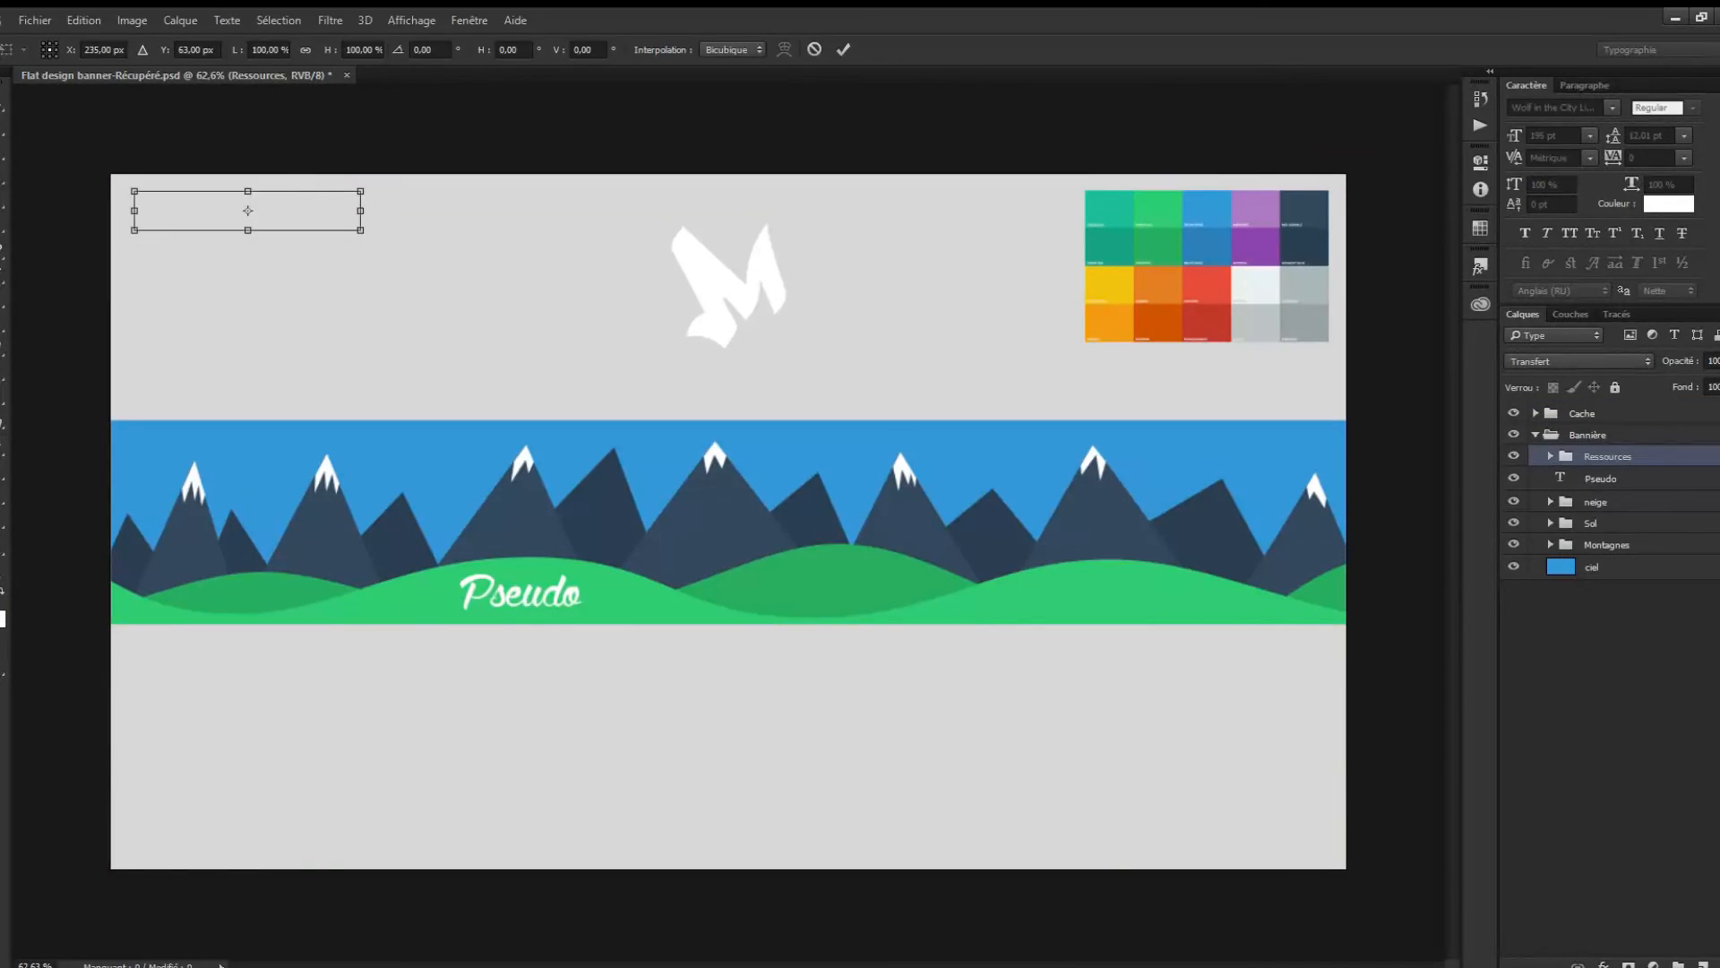
{"action": "left_click_drag", "start_coordinate": [248, 210], "coordinate": [1089, 593]}
{"action": "scroll", "coordinate": [1185, 577], "scroll_direction": "up", "scroll_amount": 4}
{"action": "left_click_drag", "start_coordinate": [1224, 572], "coordinate": [1172, 620]}
{"action": "key", "text": "Return"}
Scale the Ressources icon group to about 71% and reposition it on the light green hill.
{"action": "left_click", "coordinate": [1551, 456]}
{"action": "left_click", "coordinate": [1614, 502]}
{"action": "left_click", "coordinate": [1619, 479]}
{"action": "key", "text": "ctrl+t"}
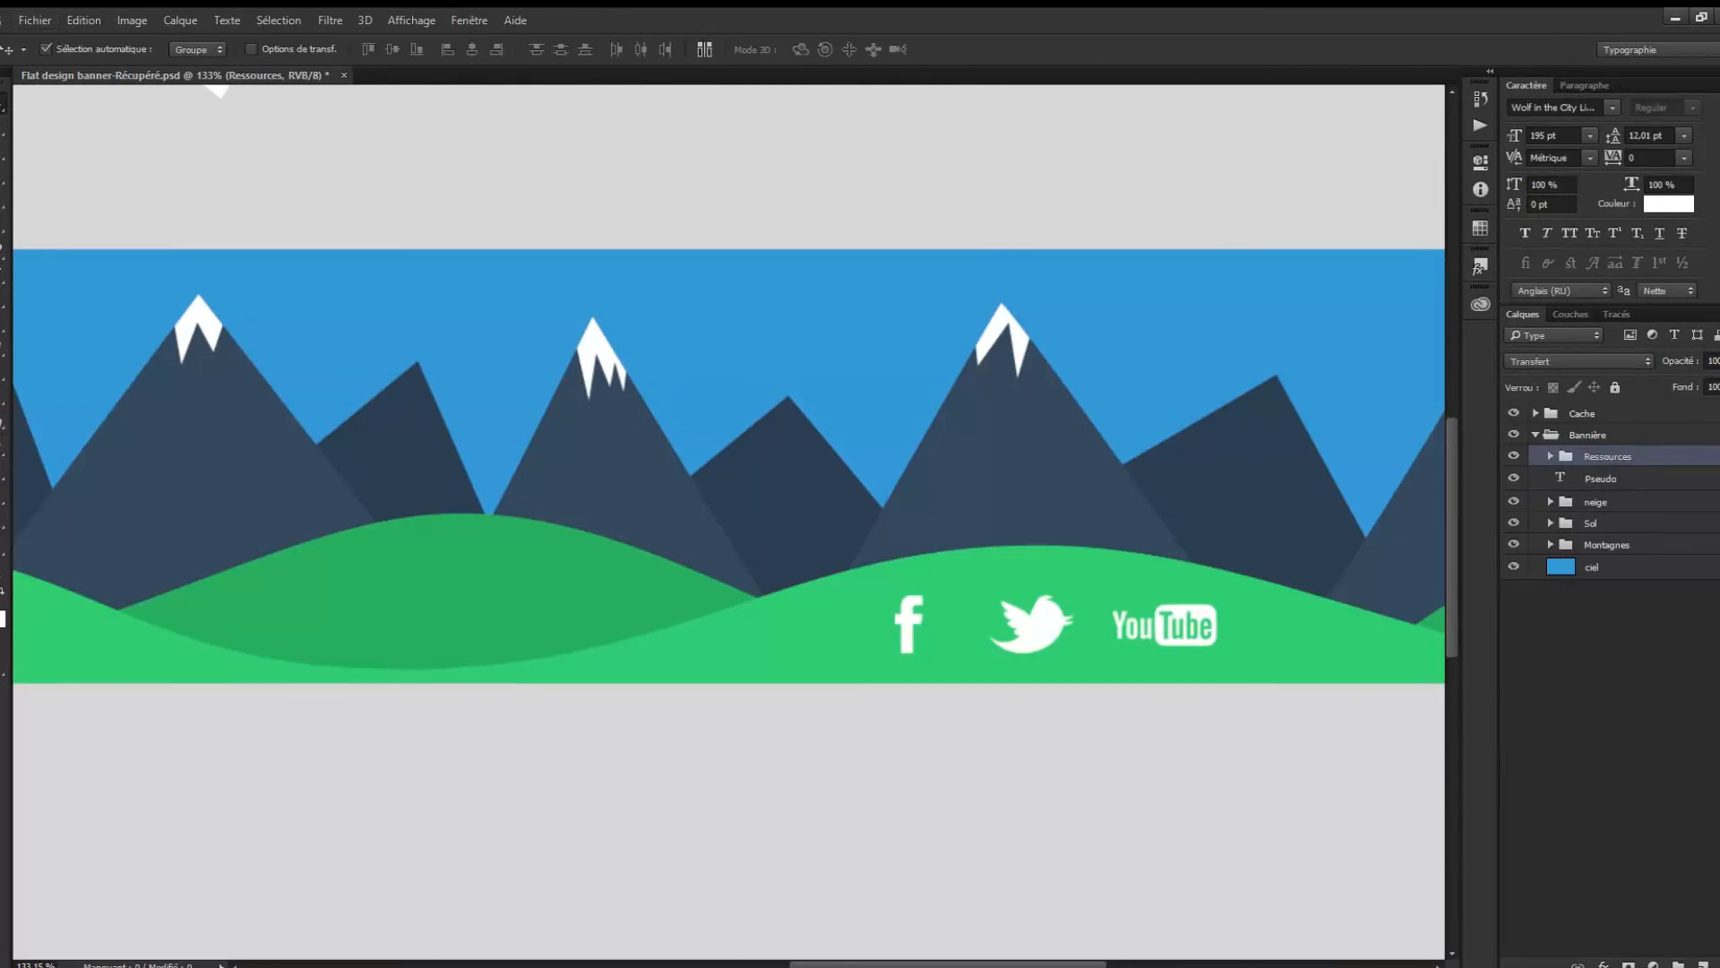
{"action": "key", "text": "ctrl+t"}
{"action": "left_click_drag", "start_coordinate": [887, 632], "coordinate": [974, 632]}
{"action": "left_click_drag", "start_coordinate": [1095, 633], "coordinate": [1032, 632]}
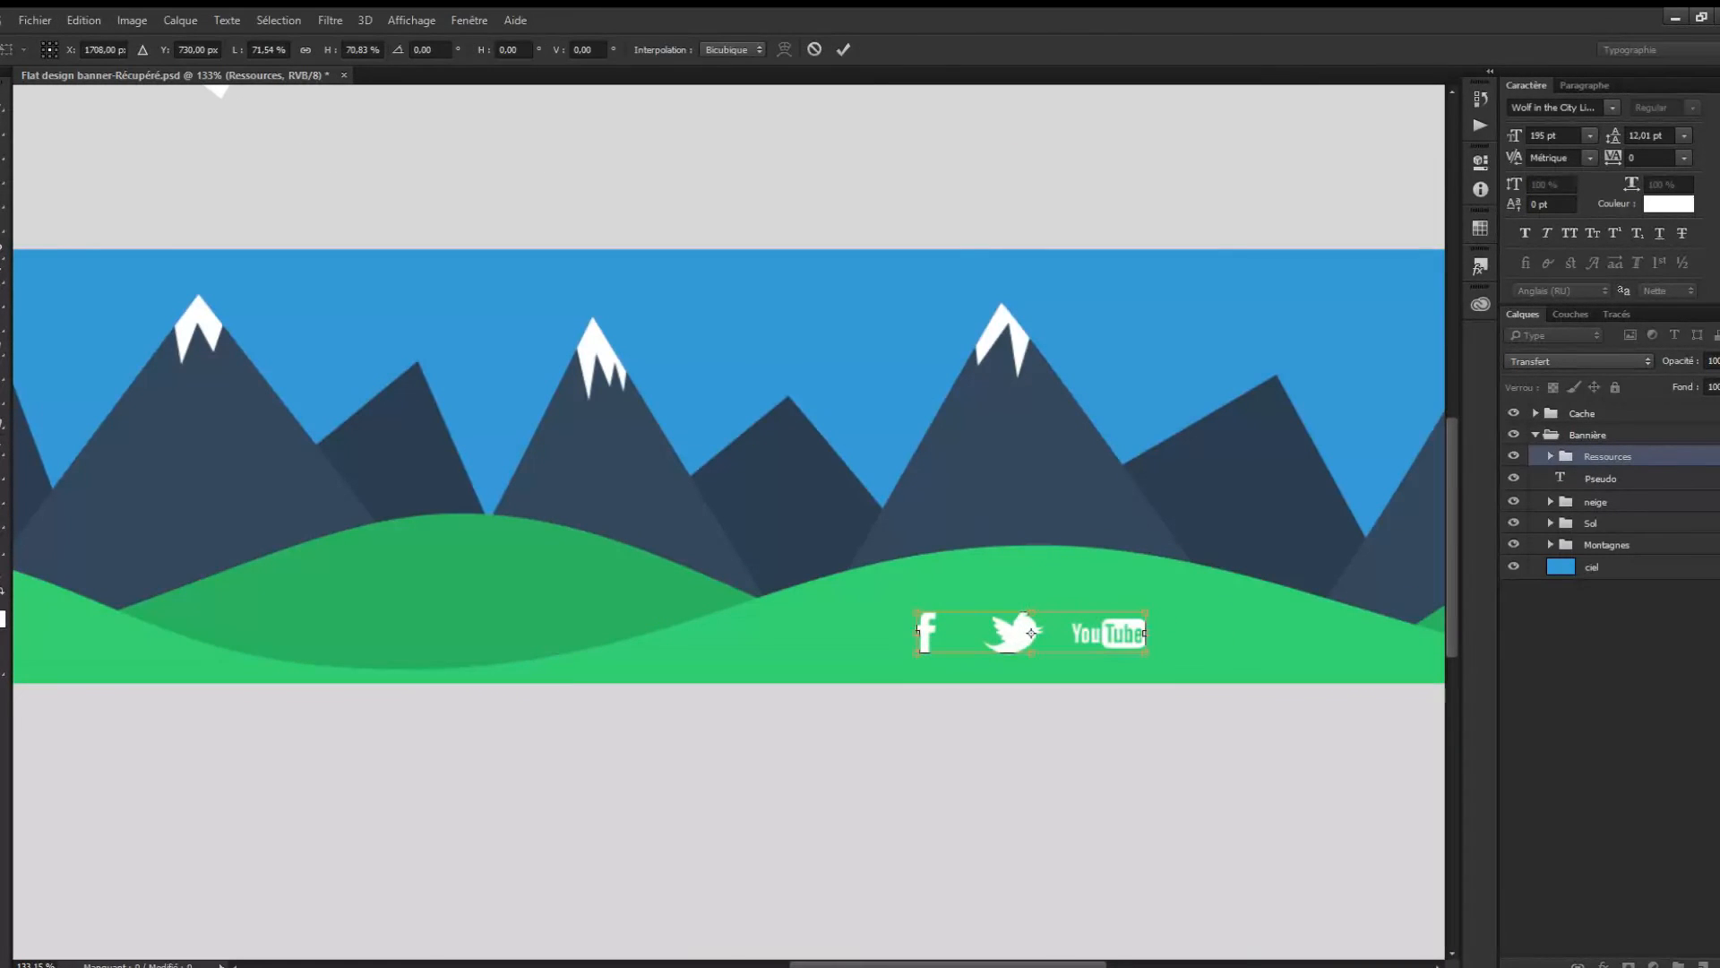
{"action": "key", "text": "Return"}
Space the social icons evenly by shifting the YouTube and Facebook icons slightly outward from the Twitter icon.
{"action": "left_click", "coordinate": [1551, 456]}
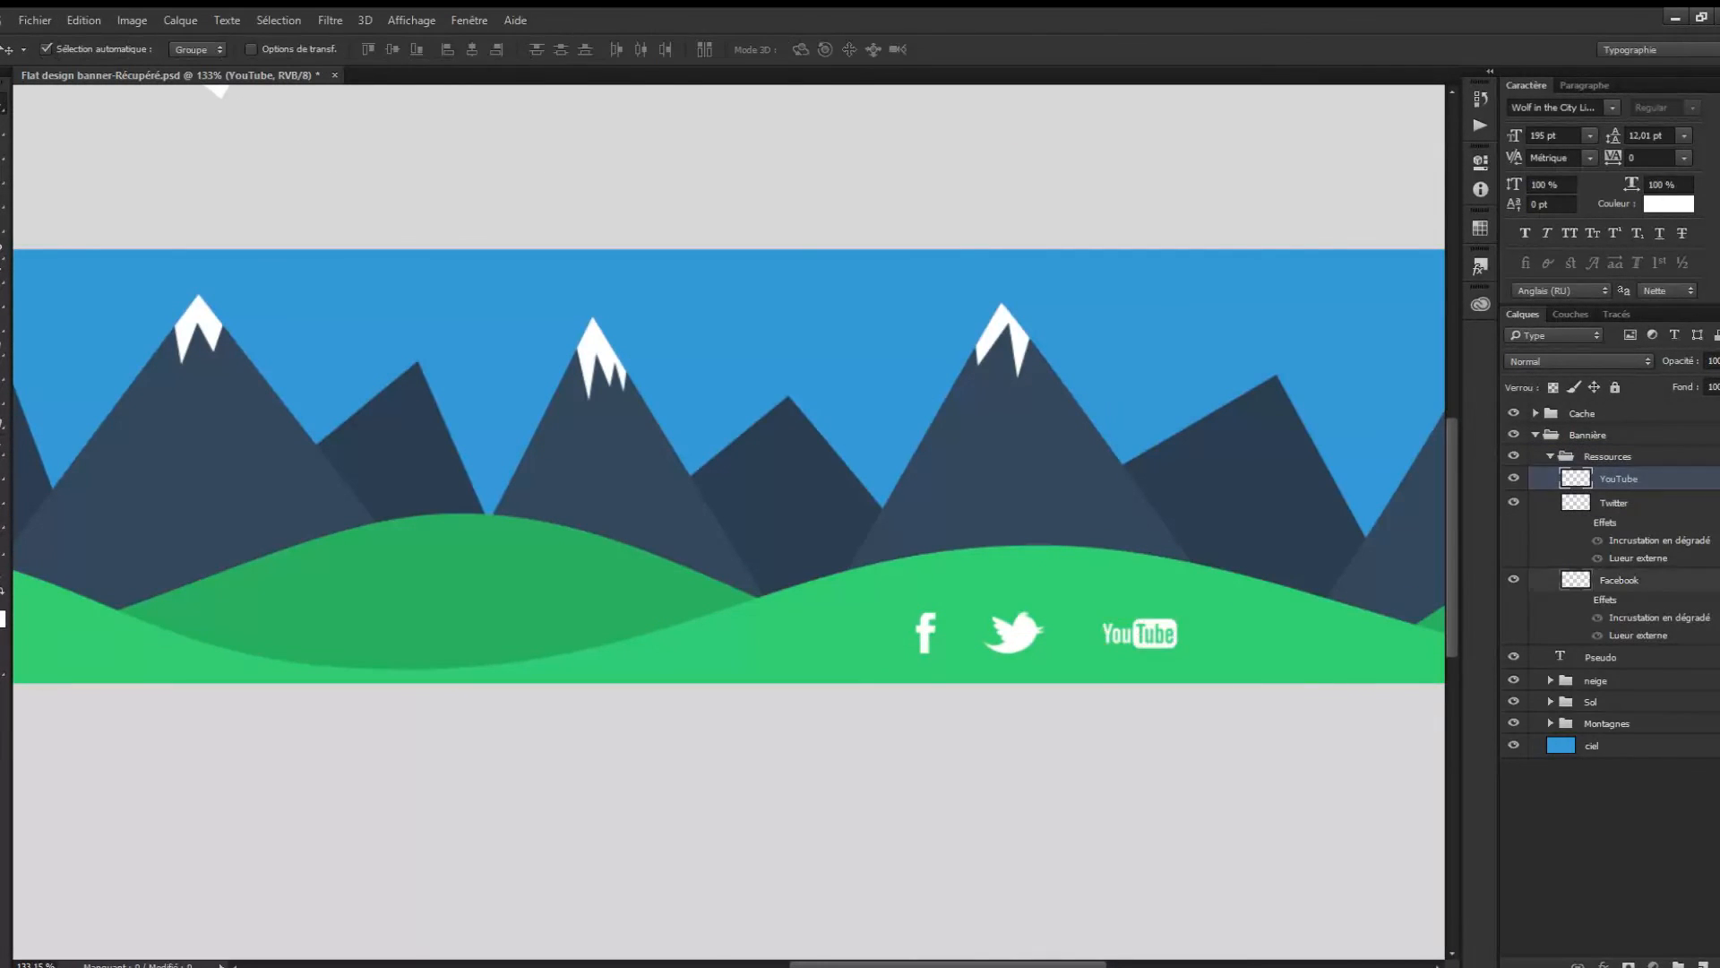
{"action": "left_click", "coordinate": [1618, 579]}
{"action": "key", "text": "ctrl+t"}
{"action": "left_click_drag", "start_coordinate": [925, 632], "coordinate": [912, 632]}
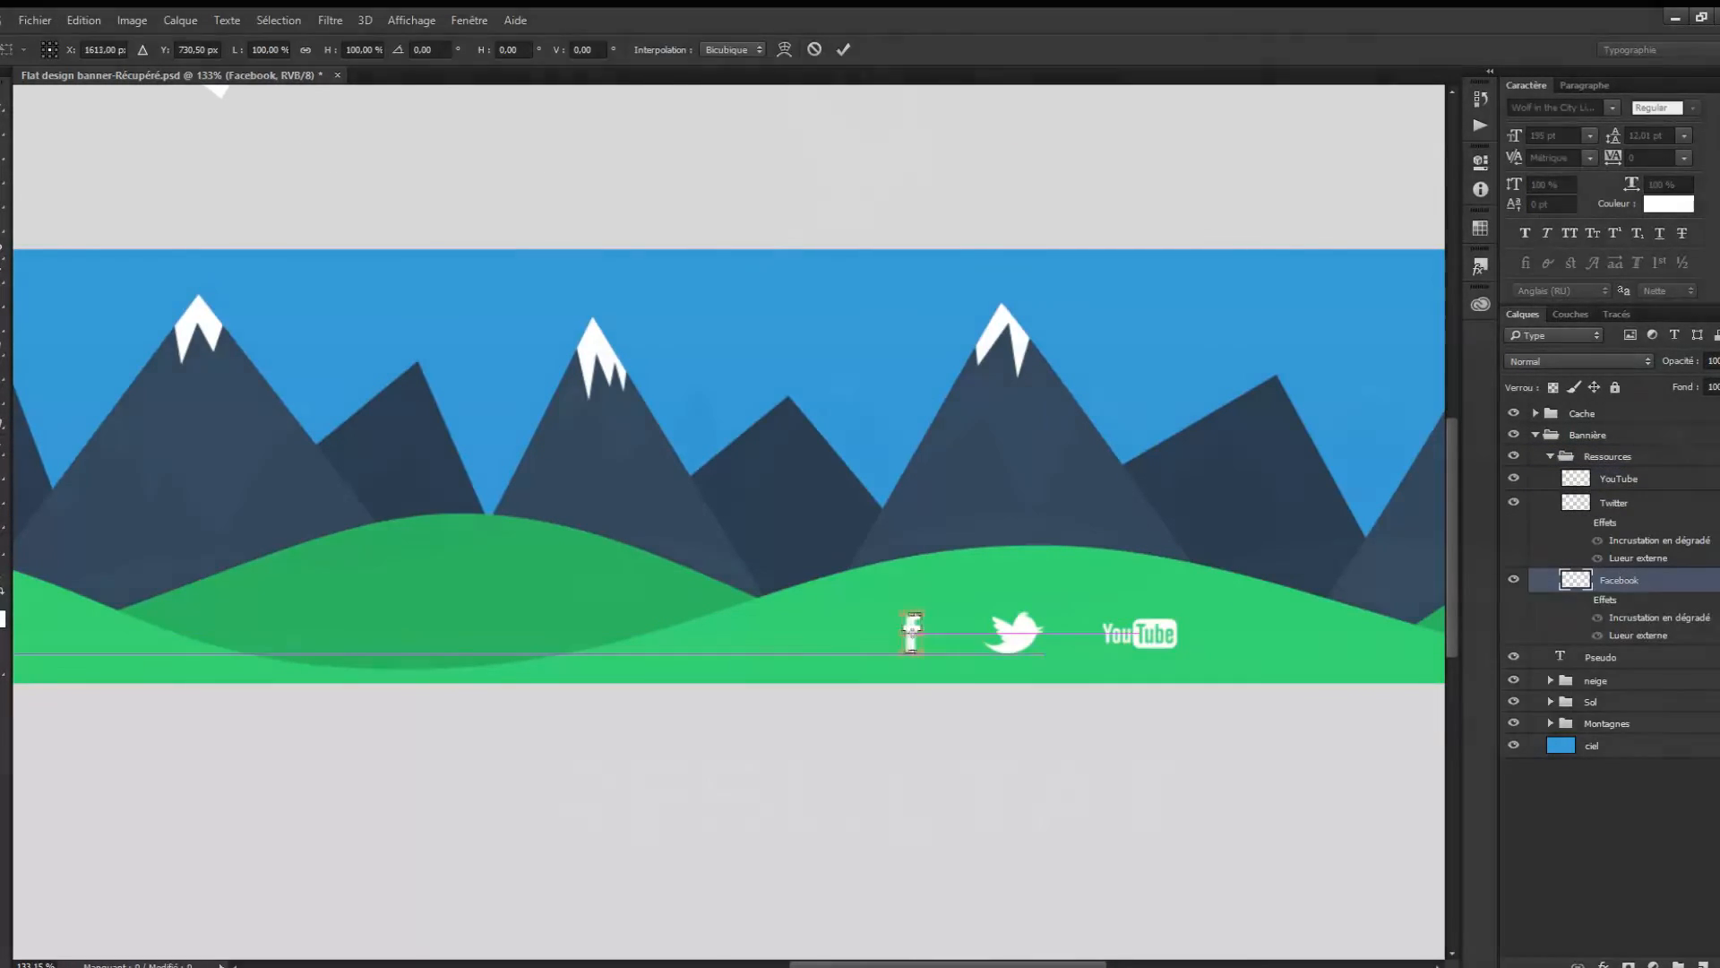